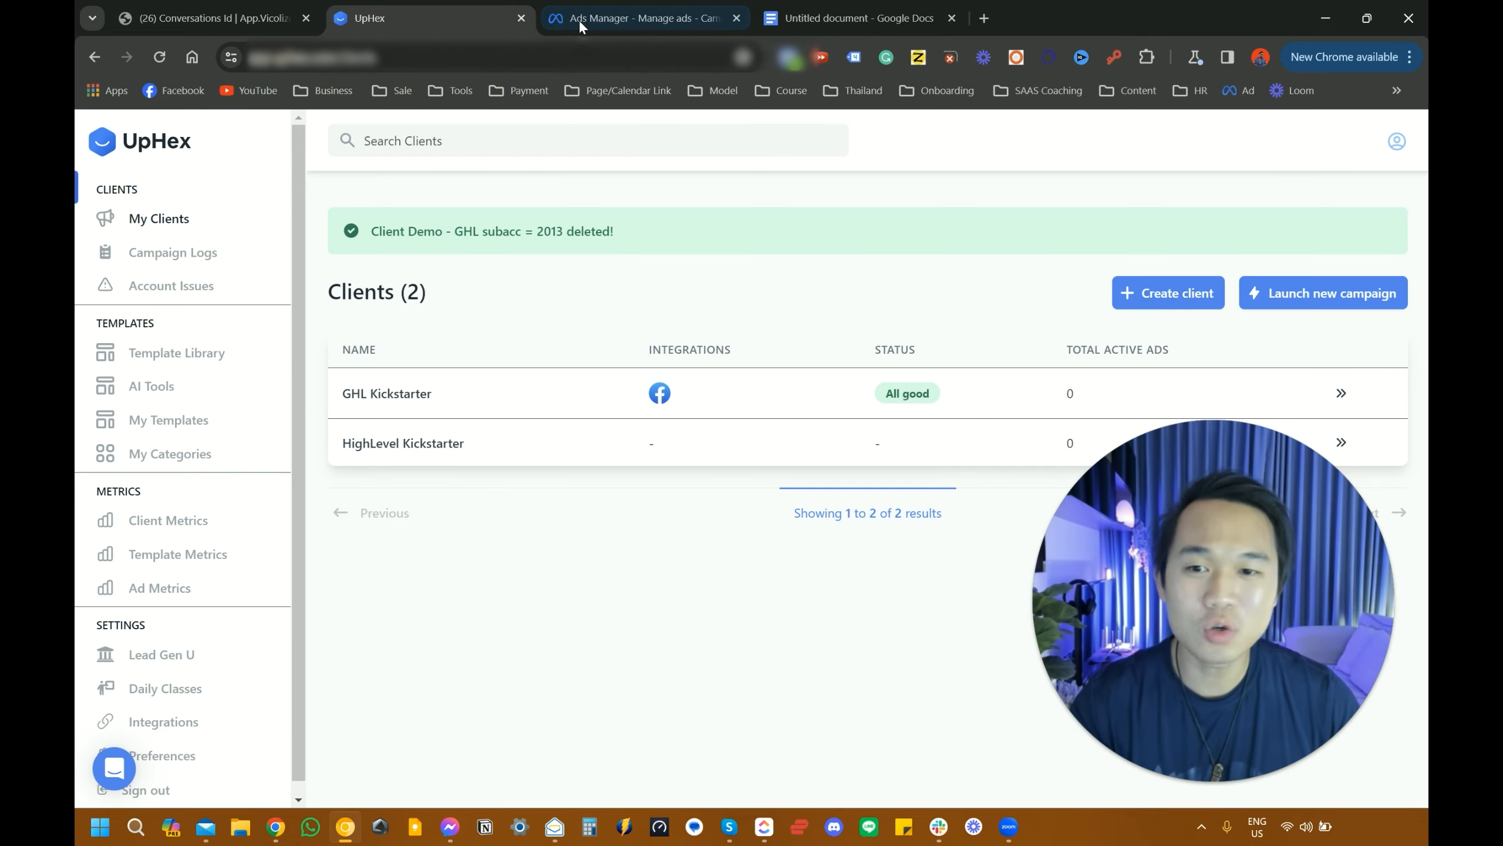
- Switch to the #UPHEX DEMO sub-account's browser page and open the Facebook Ad Tutorial YT custom page
left_click(591, 16)
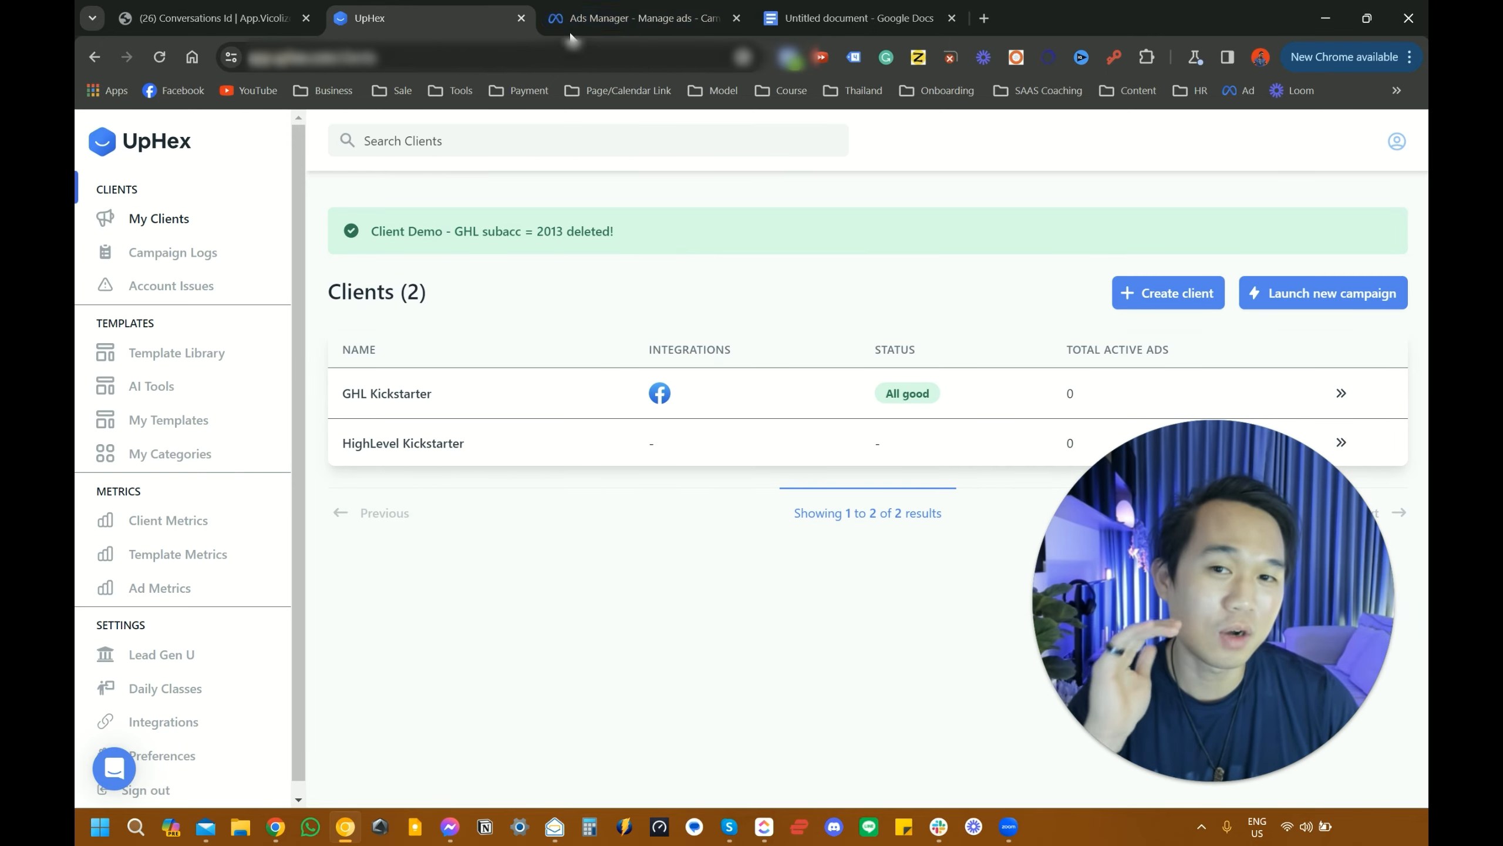
left_click(275, 8)
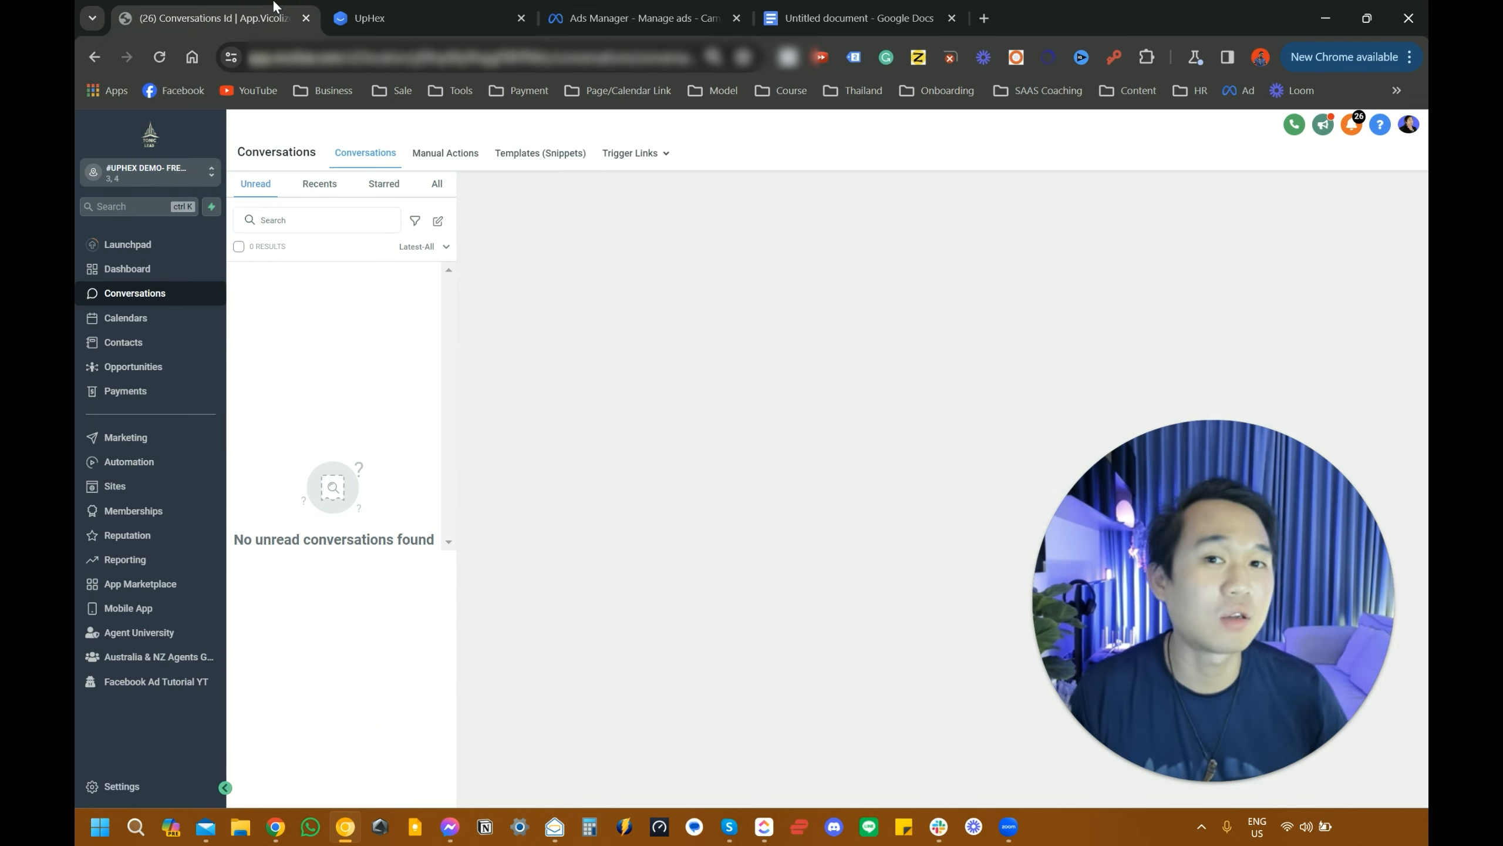
left_click(995, 226)
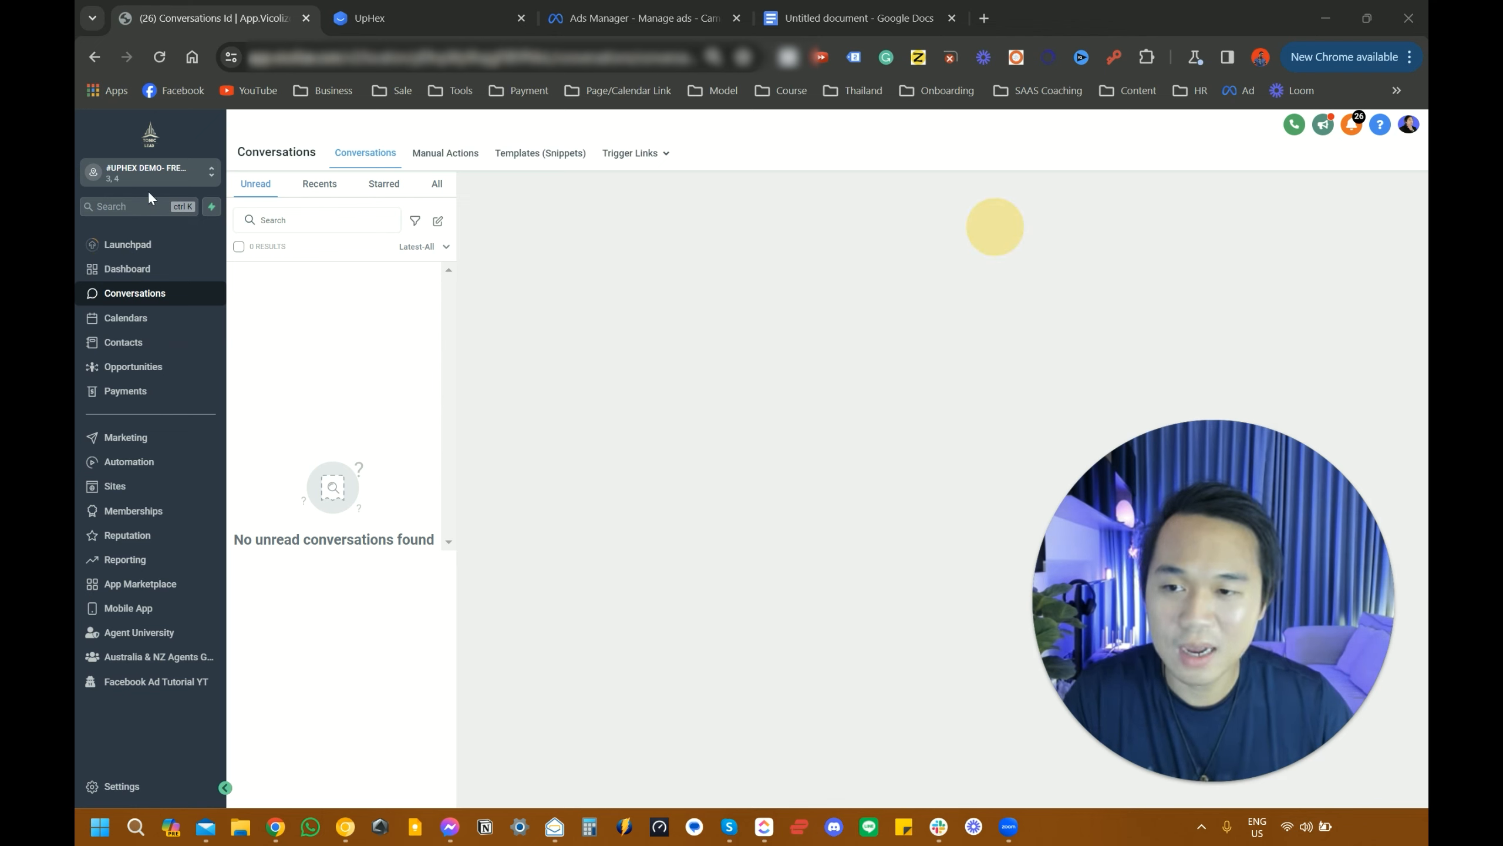
left_click(147, 686)
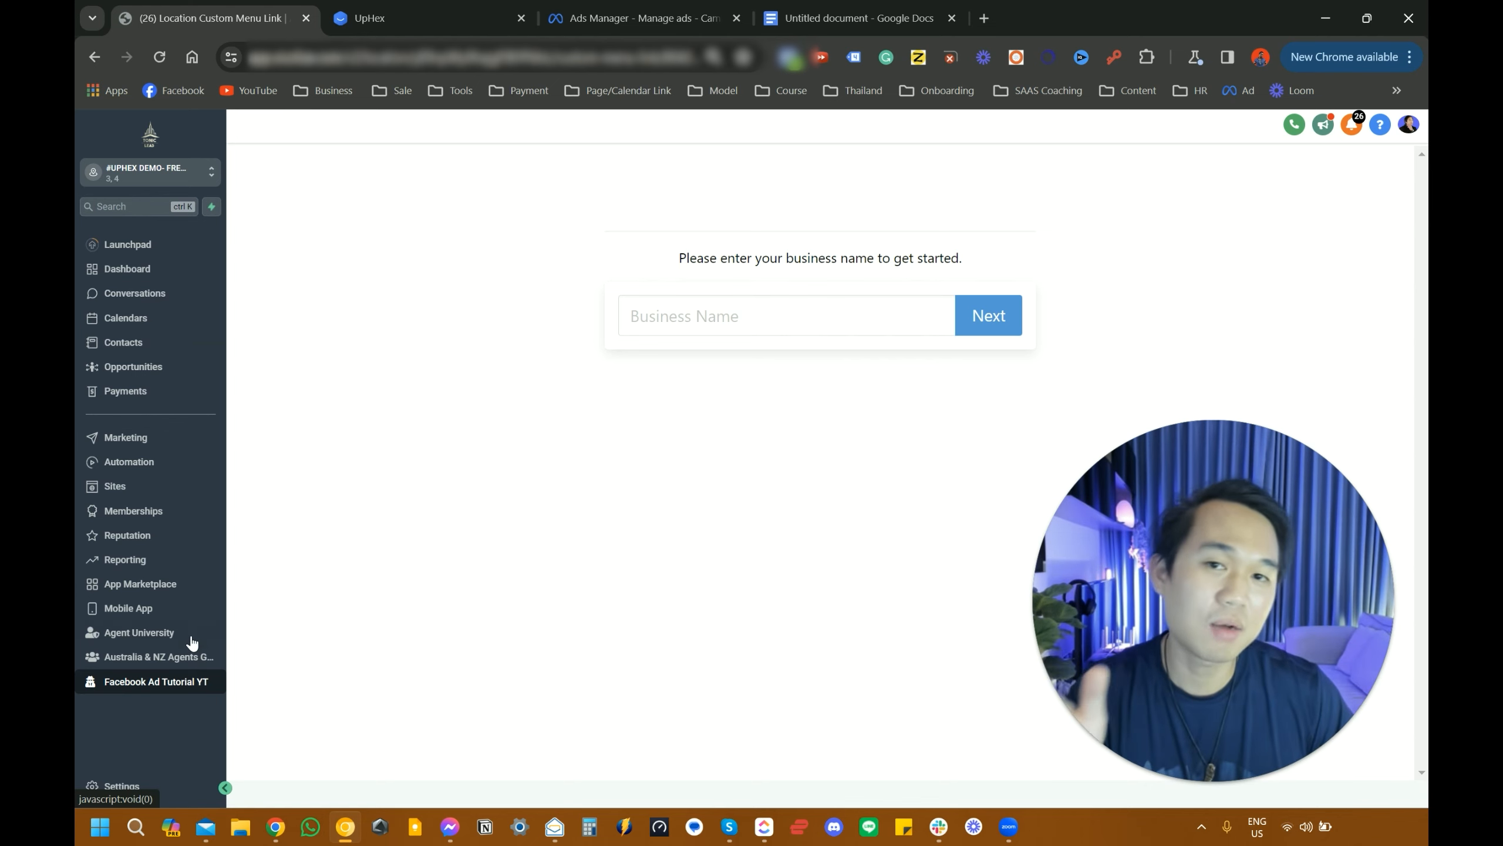
- Submit Youtube Tutorial as the business name and start connecting the Facebook account
left_click(697, 318)
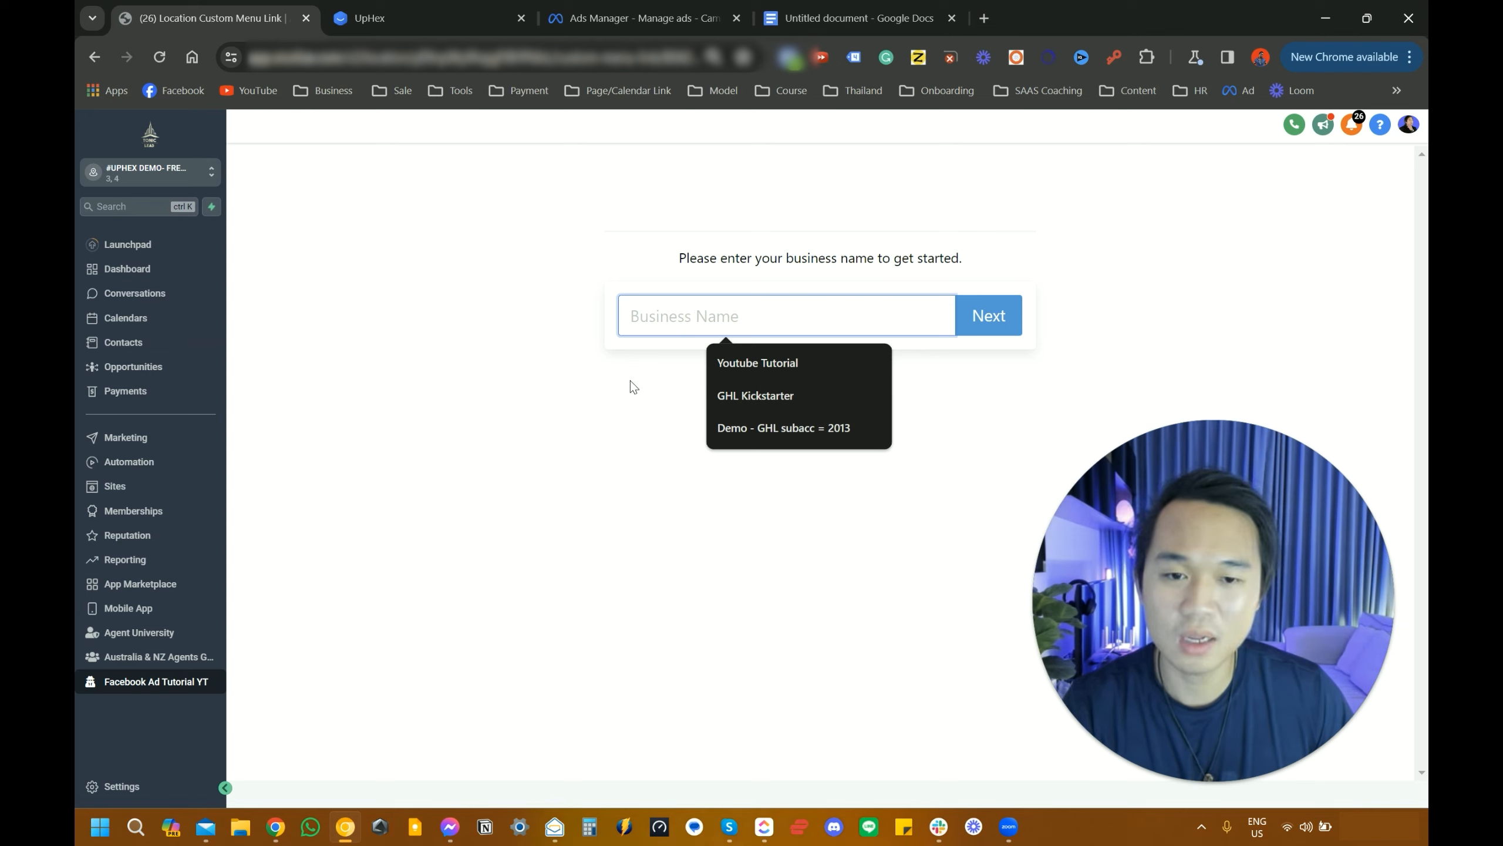
left_click(745, 361)
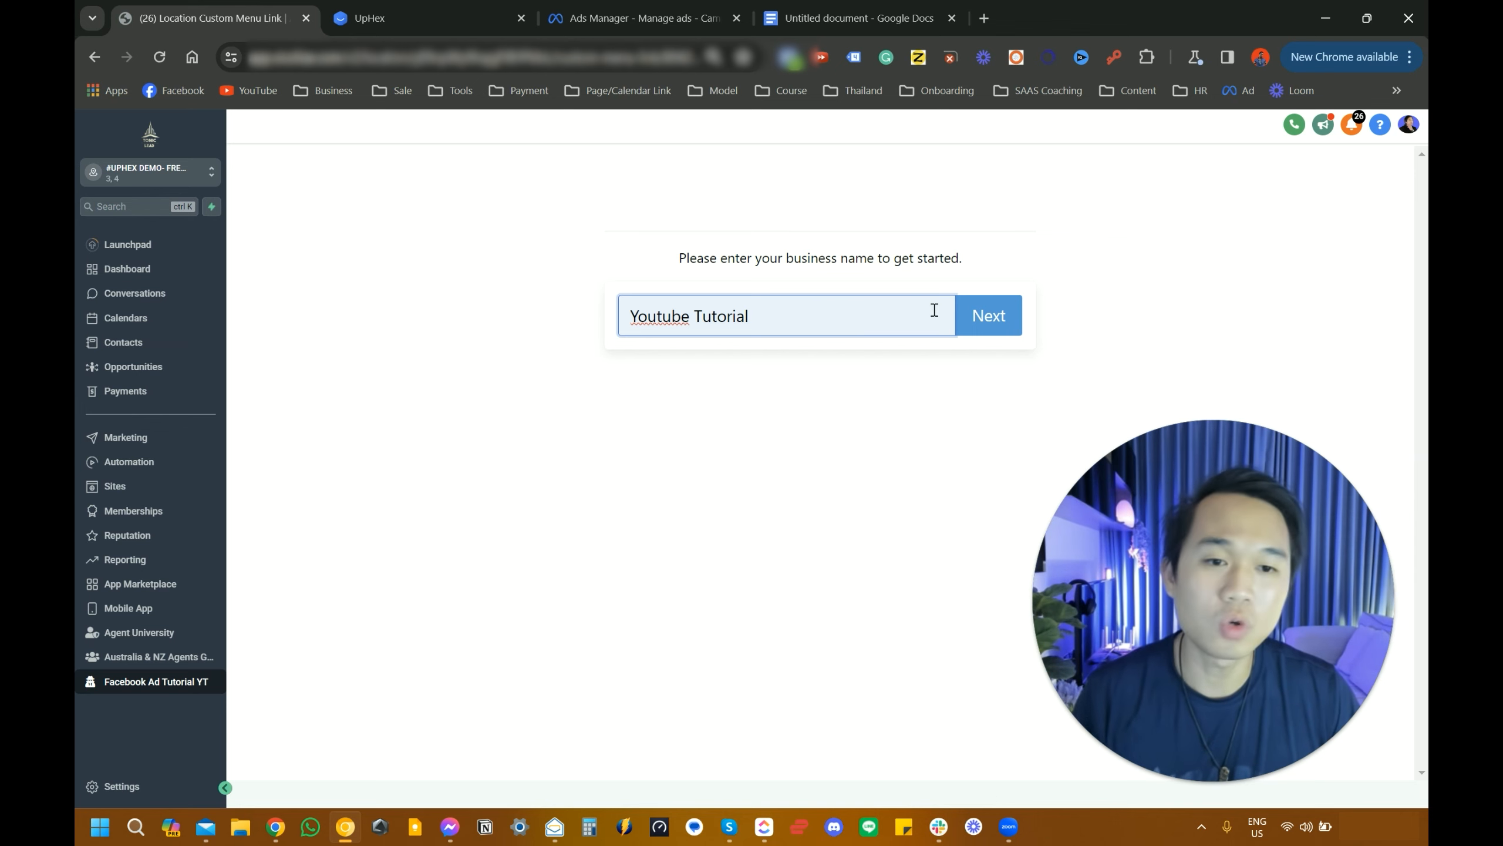
left_click(983, 326)
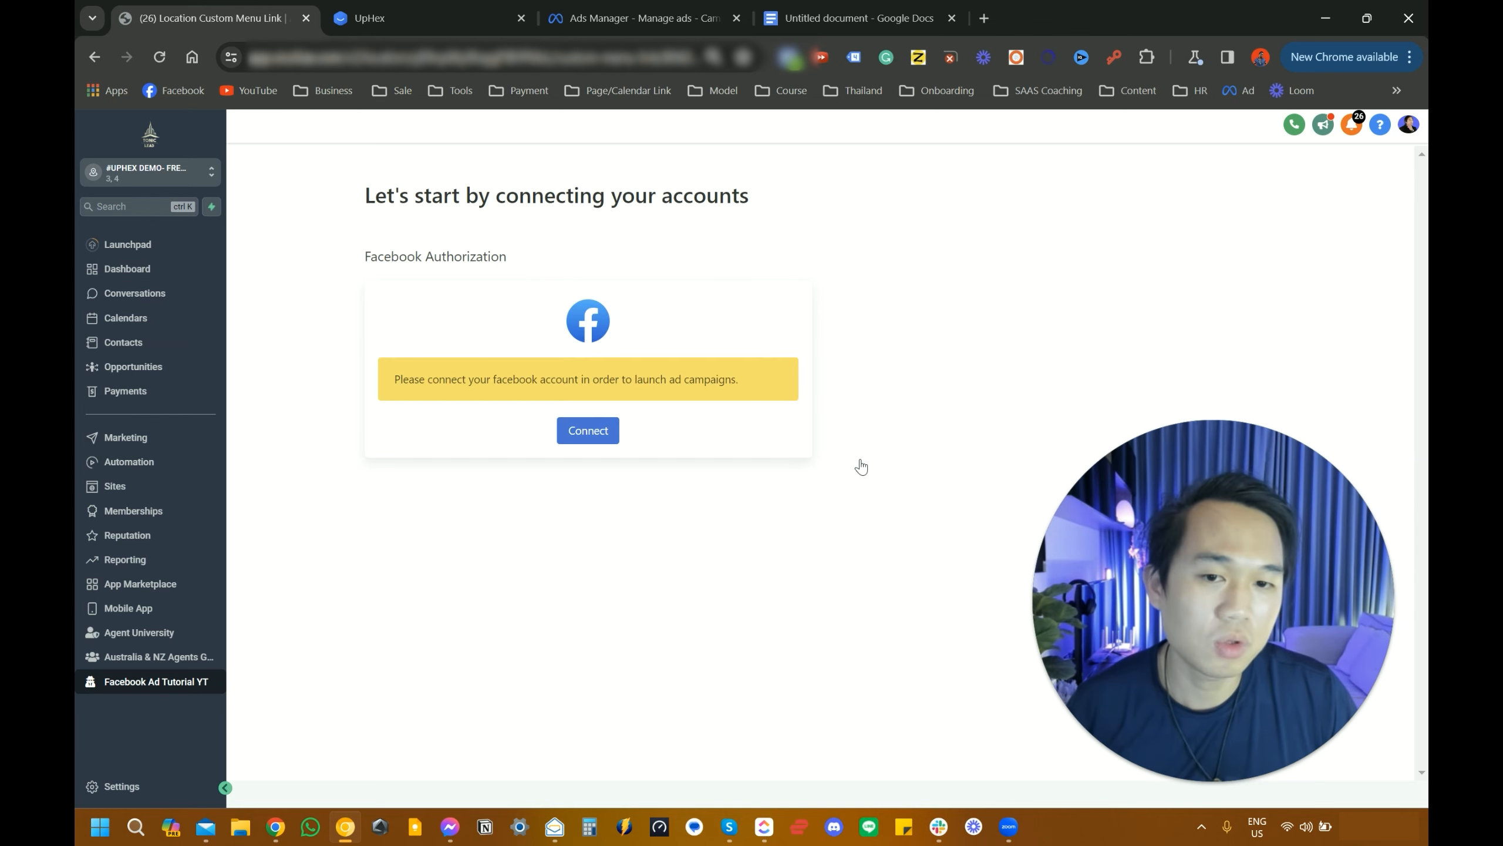
left_click(600, 438)
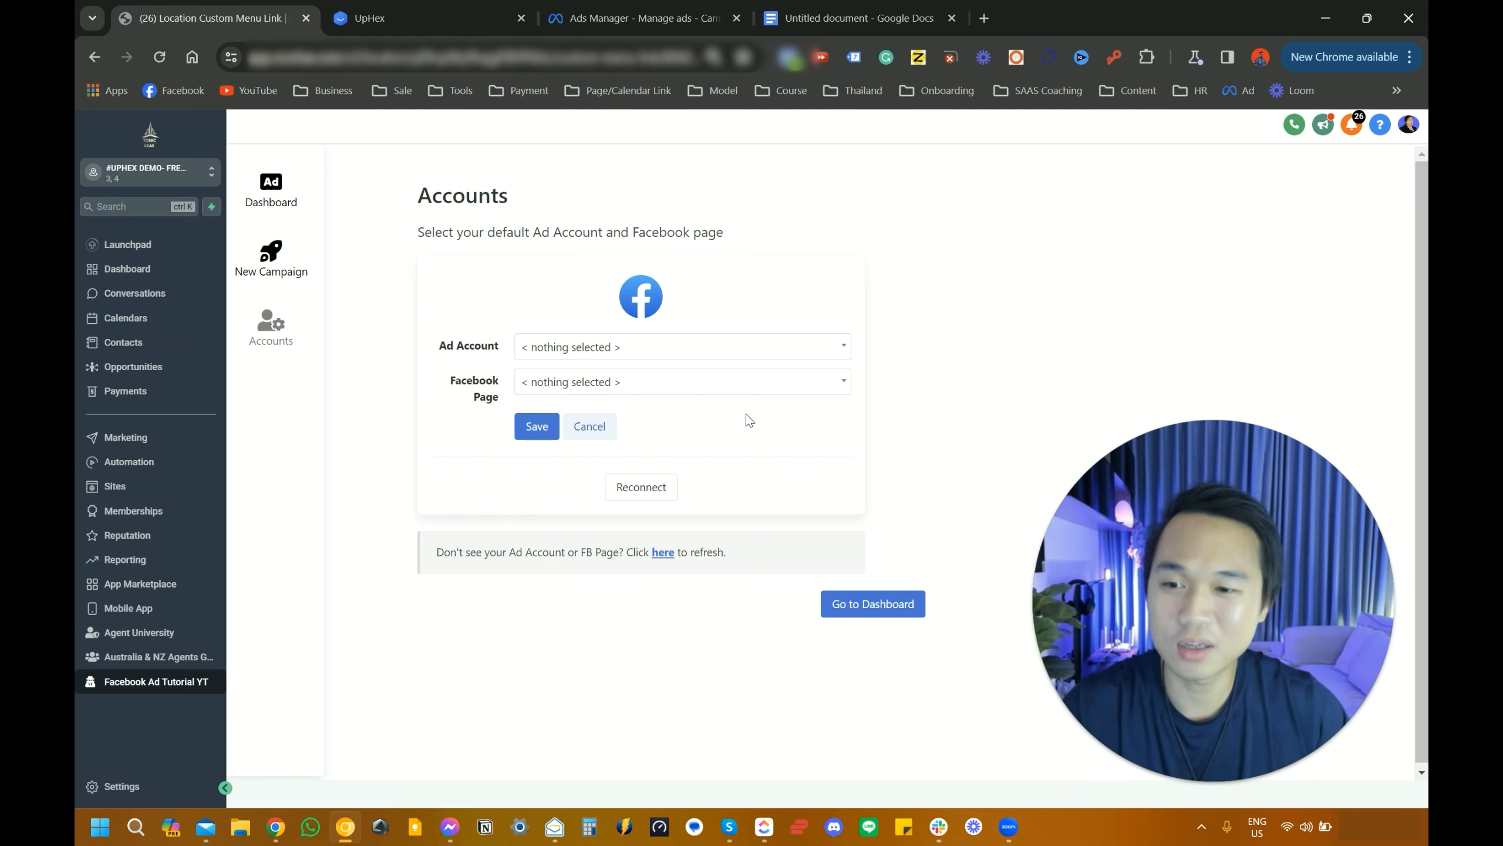
- Save Ad Account 2 as the default ad account and GoHighlevel Kickstarter 2.0 as the default Facebook page
left_click(659, 350)
left_click(644, 459)
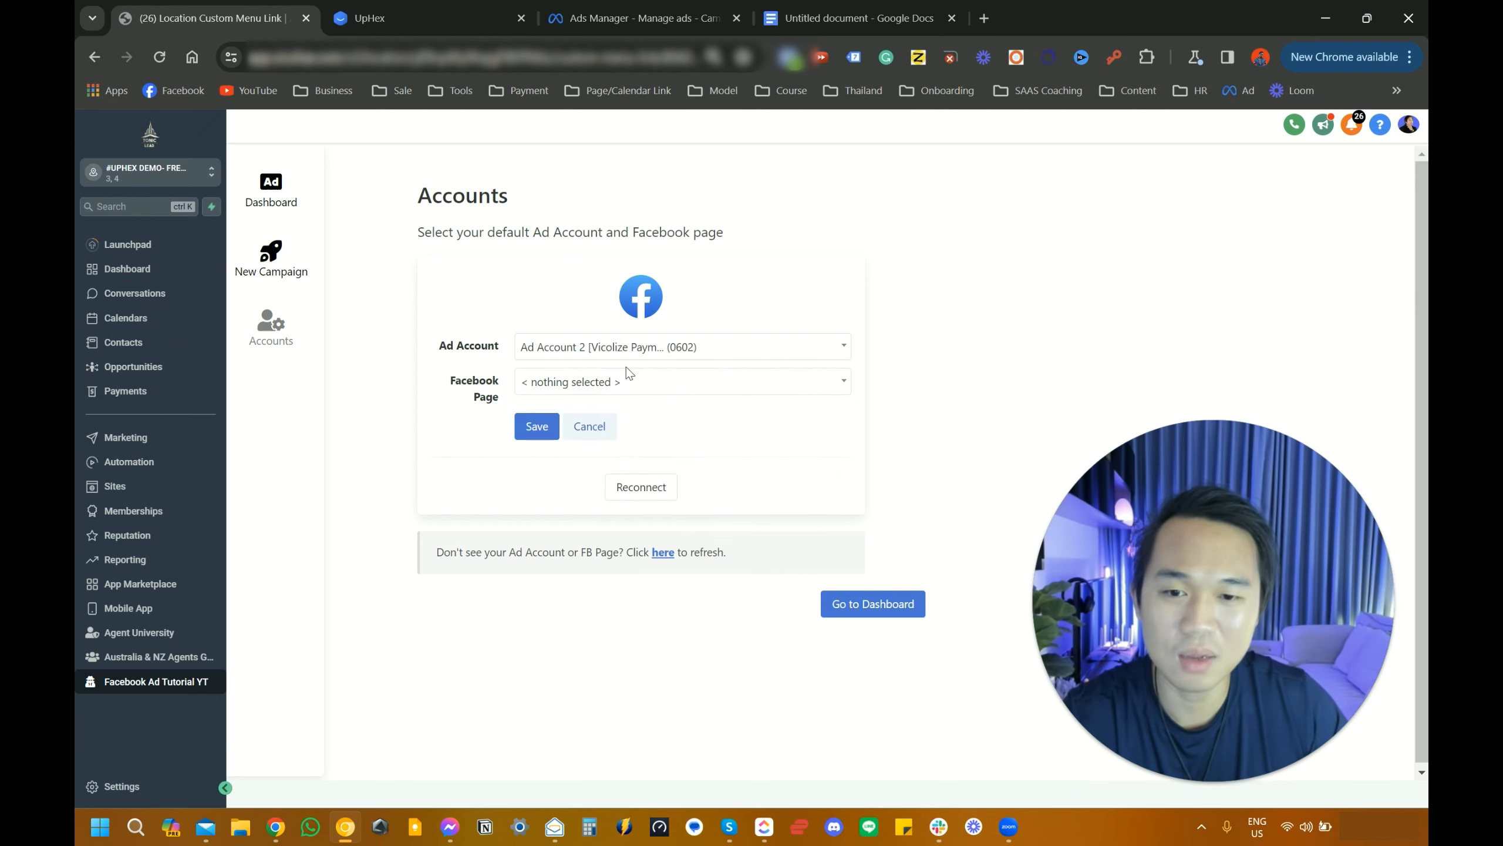
left_click(628, 385)
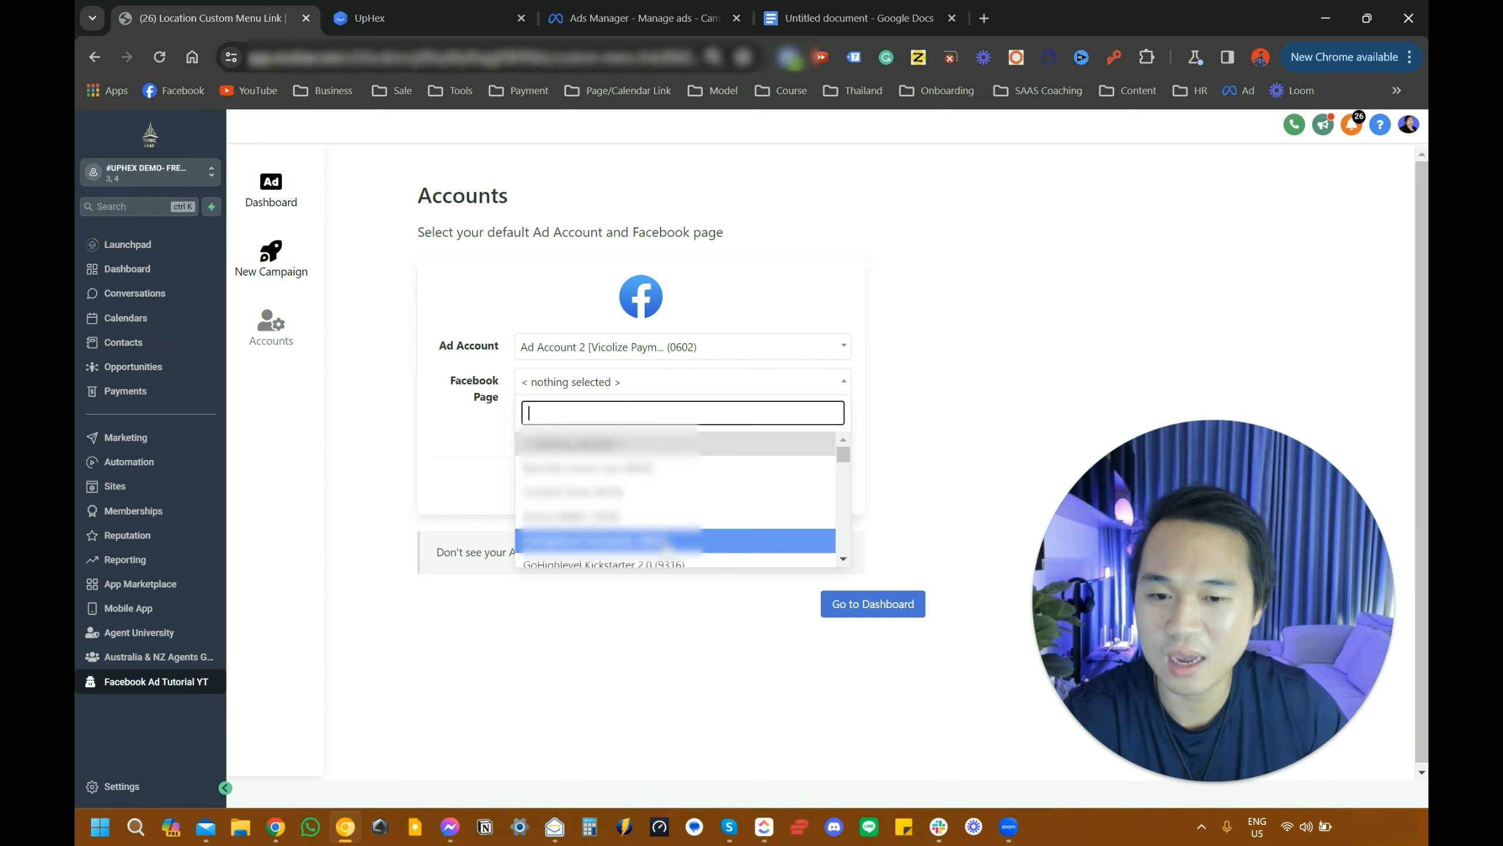
left_click(657, 563)
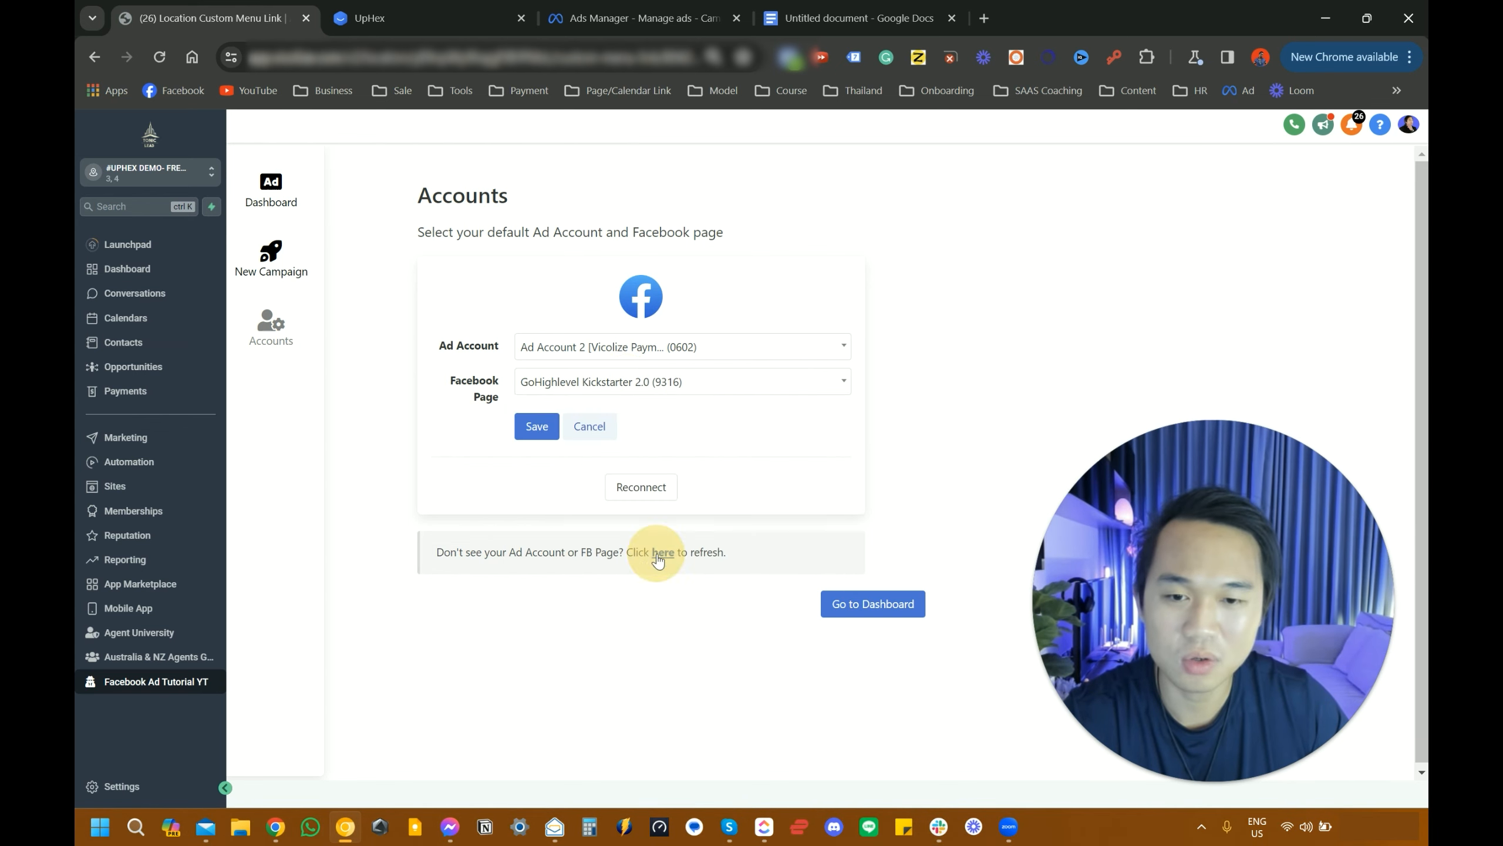
left_click(541, 426)
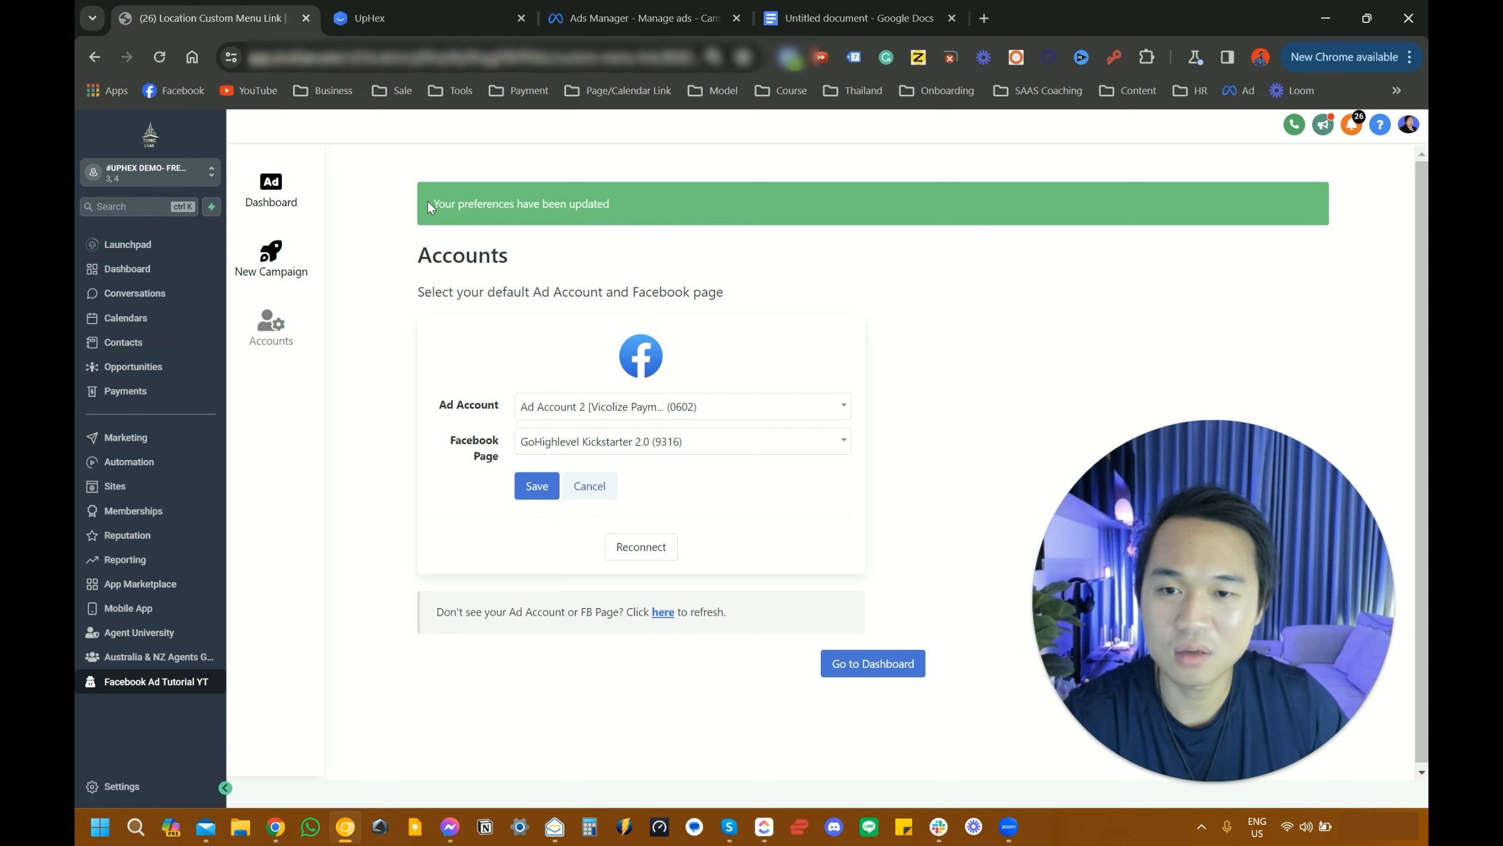
- Open the ad dashboard and check the Facebook account status
left_click(847, 661)
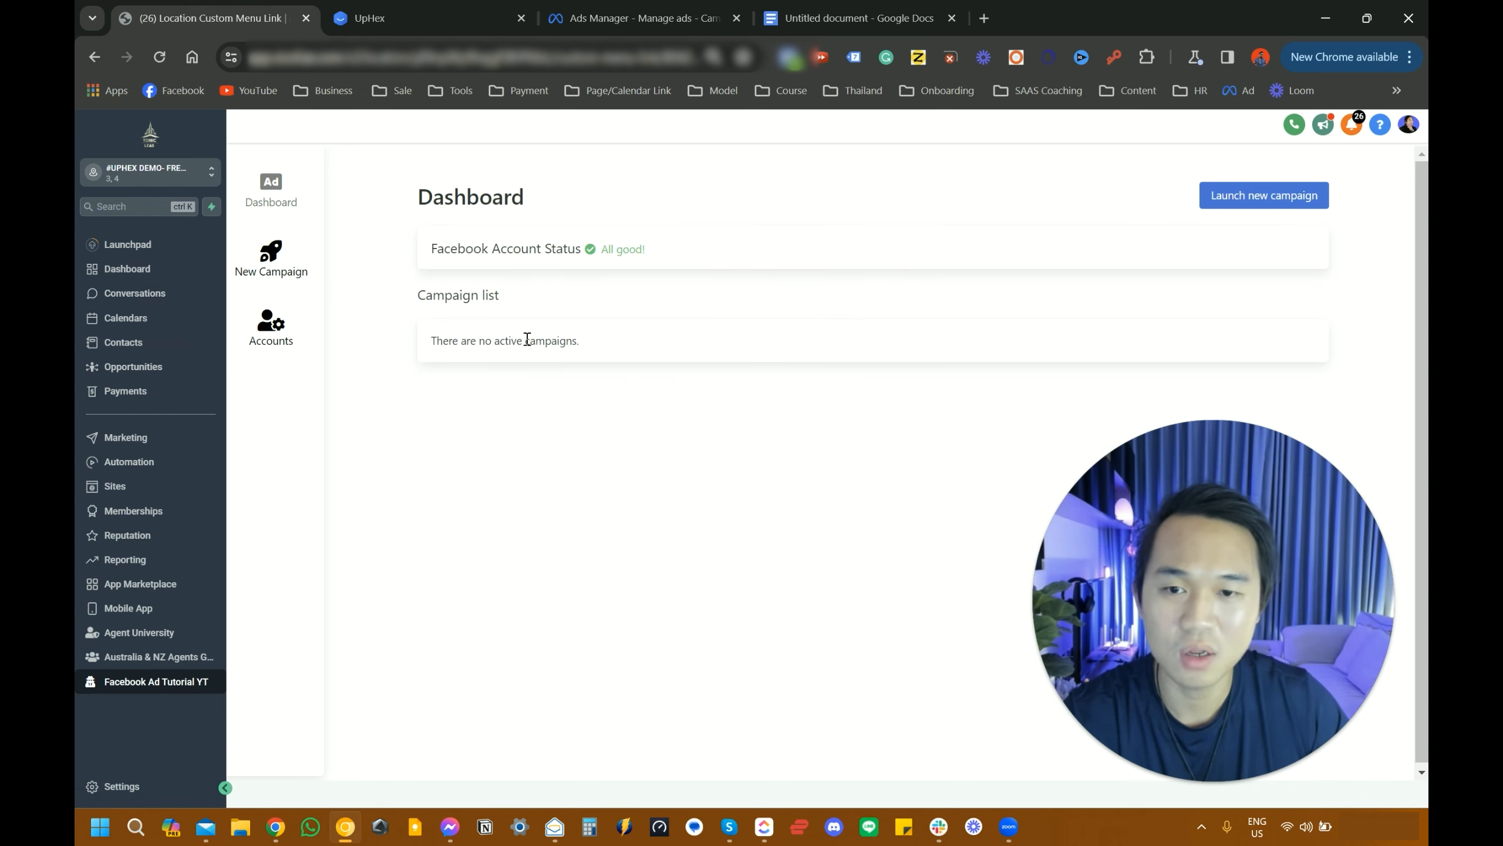
left_click_drag(417, 249, 637, 243)
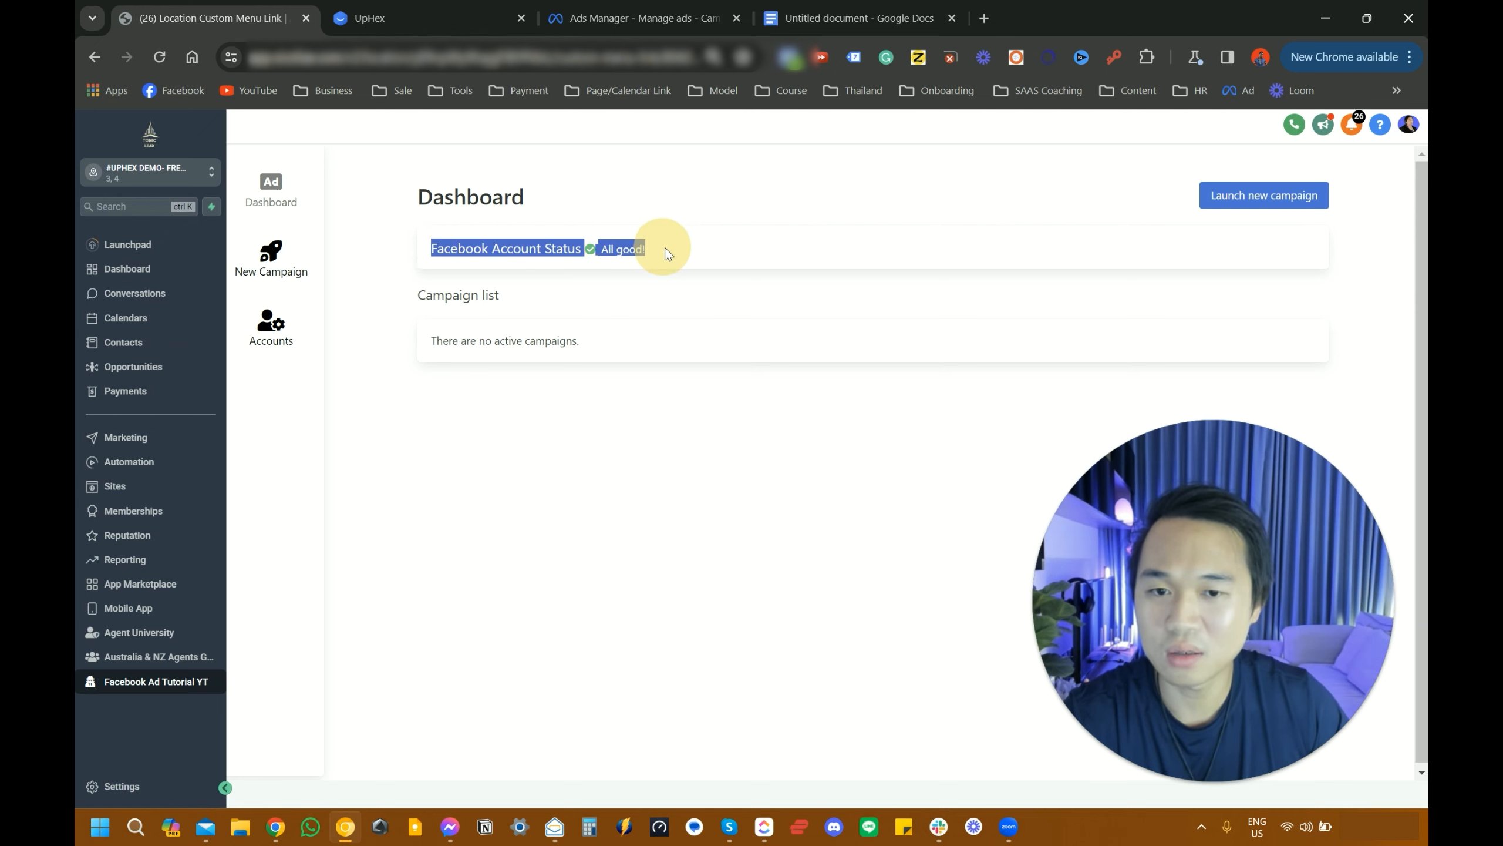
left_click(711, 450)
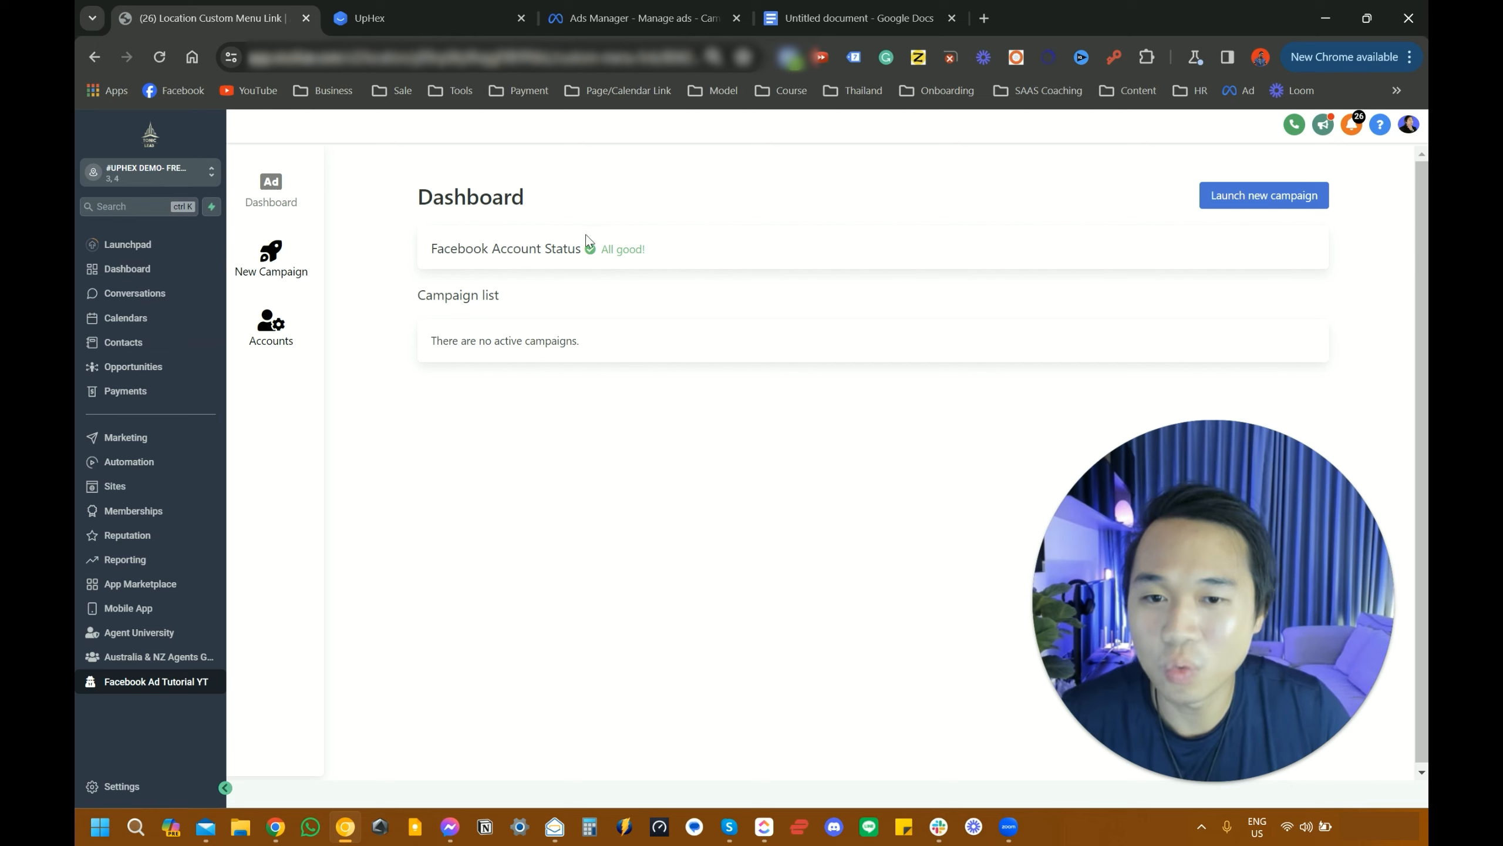
left_click_drag(581, 248, 661, 235)
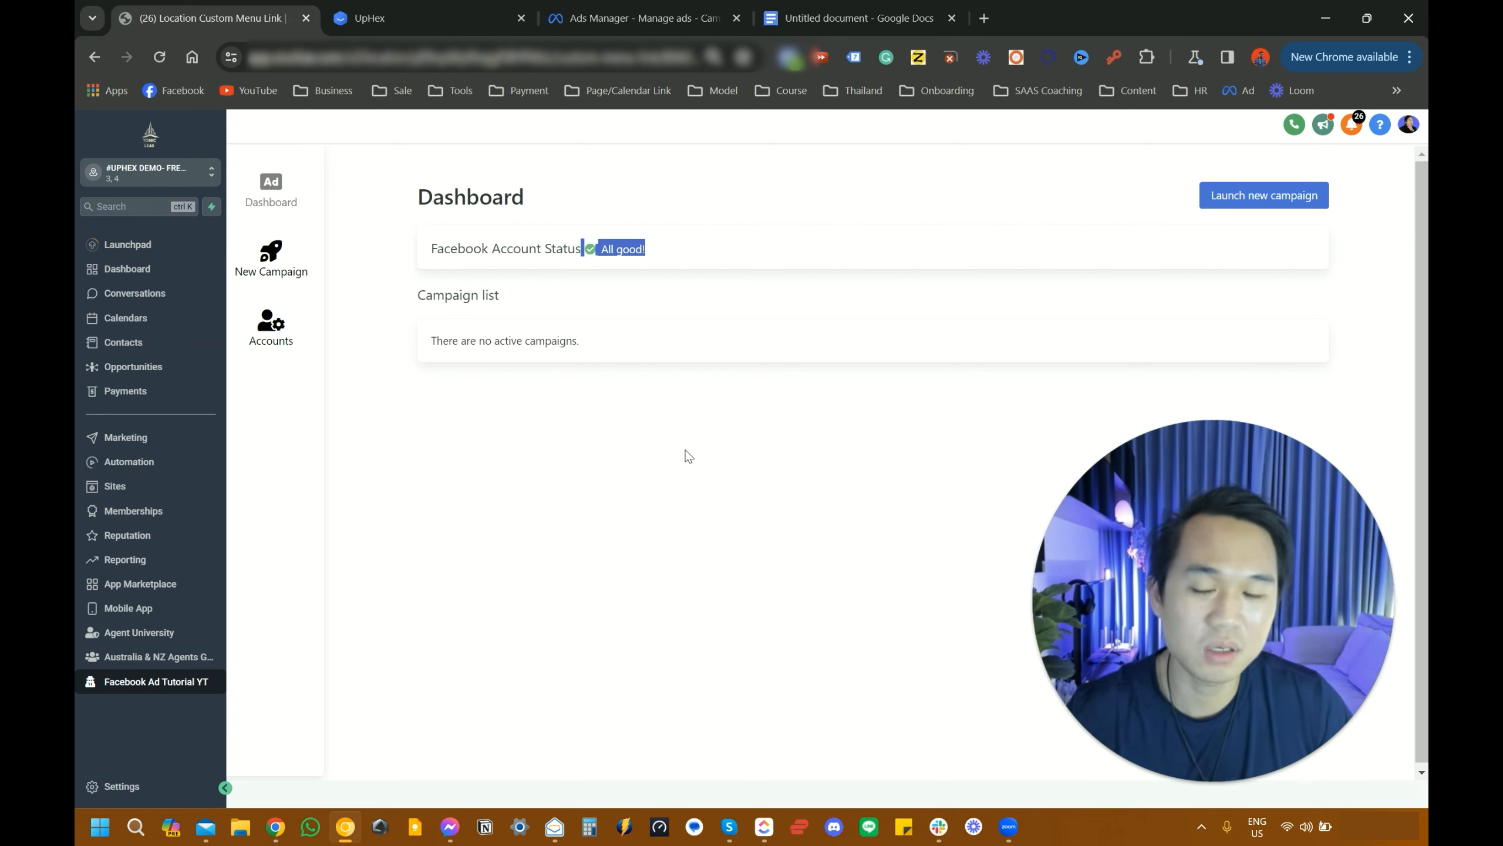
left_click(572, 499)
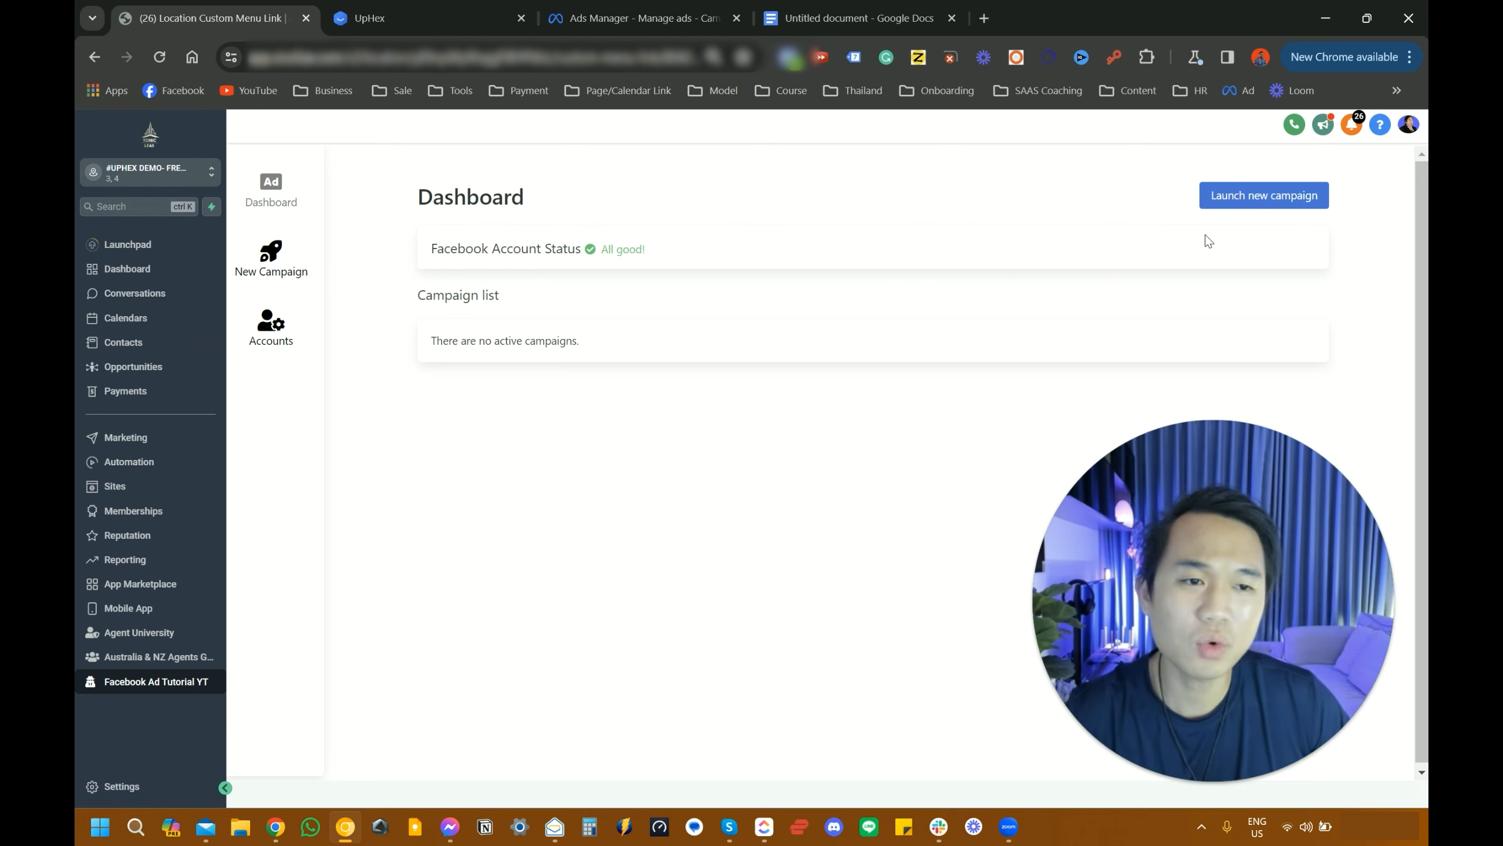
- Start a new Facebook campaign with My Facebook Ad Template [Client Ac] from the Getting Clients Template For My Agency category
left_click(1238, 204)
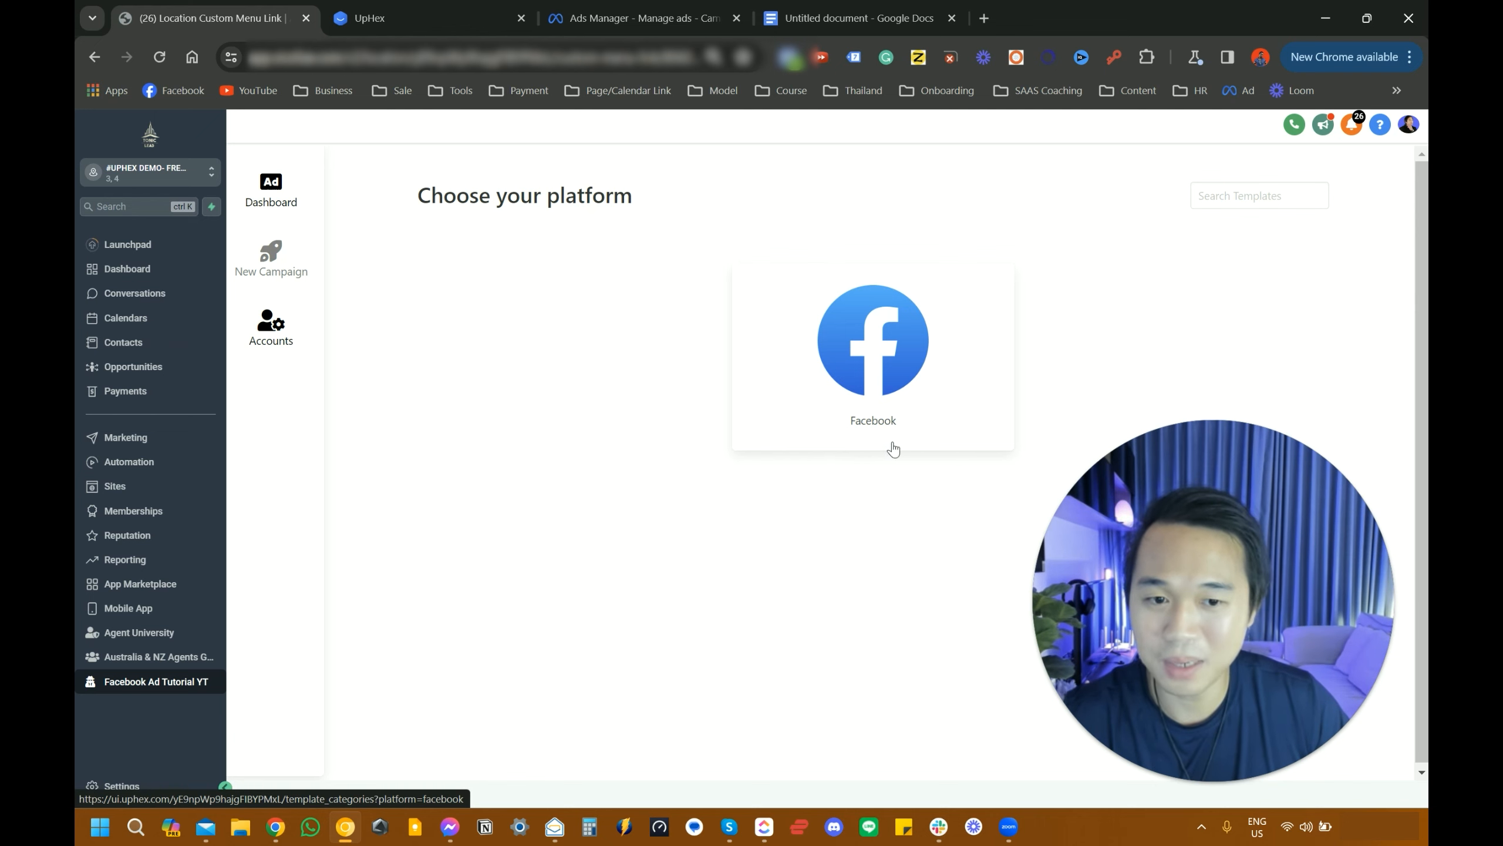
left_click(853, 441)
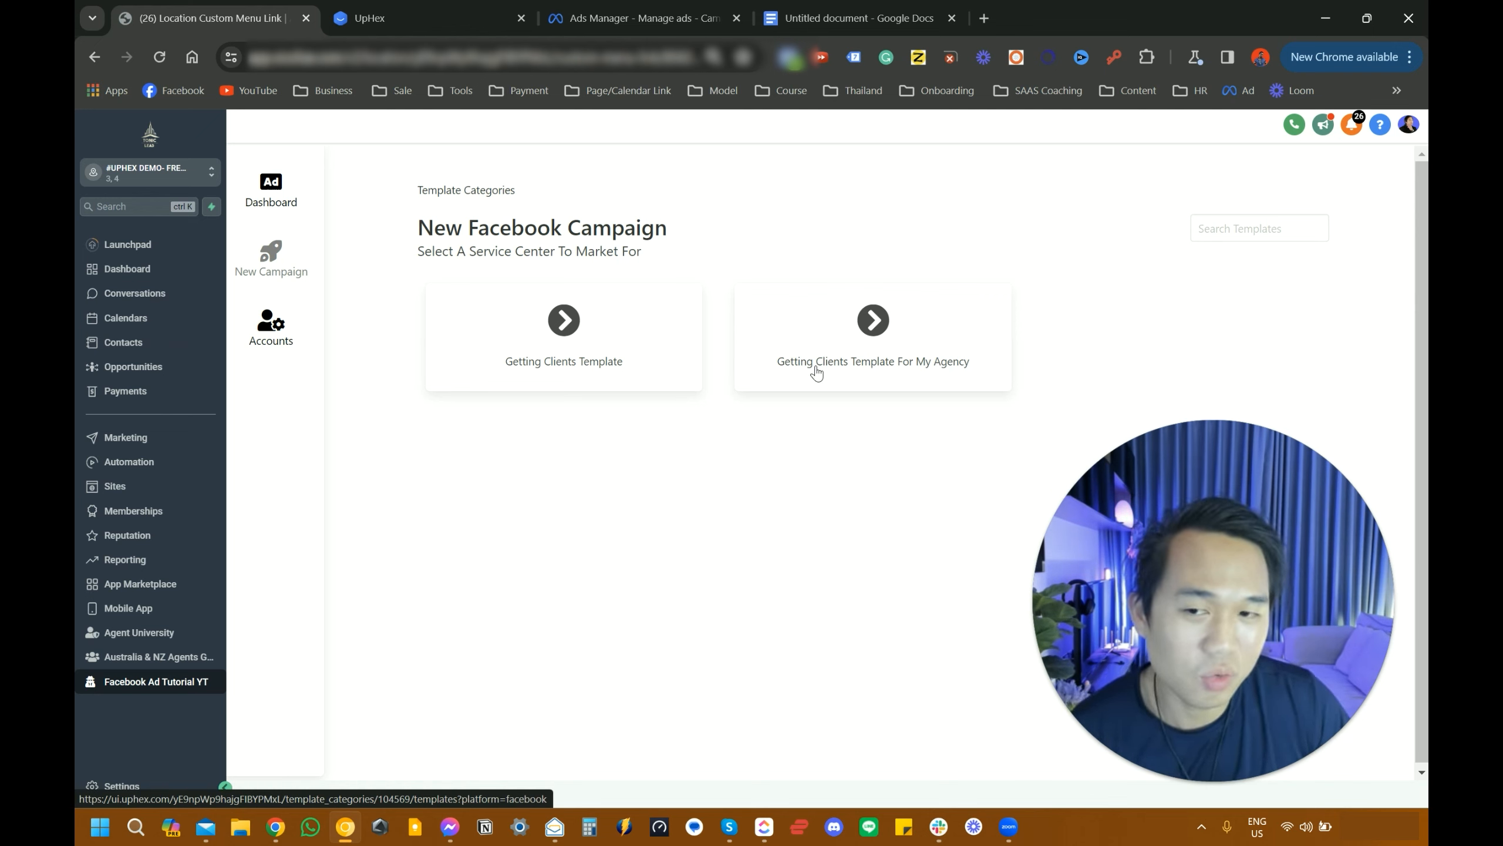
left_click(891, 330)
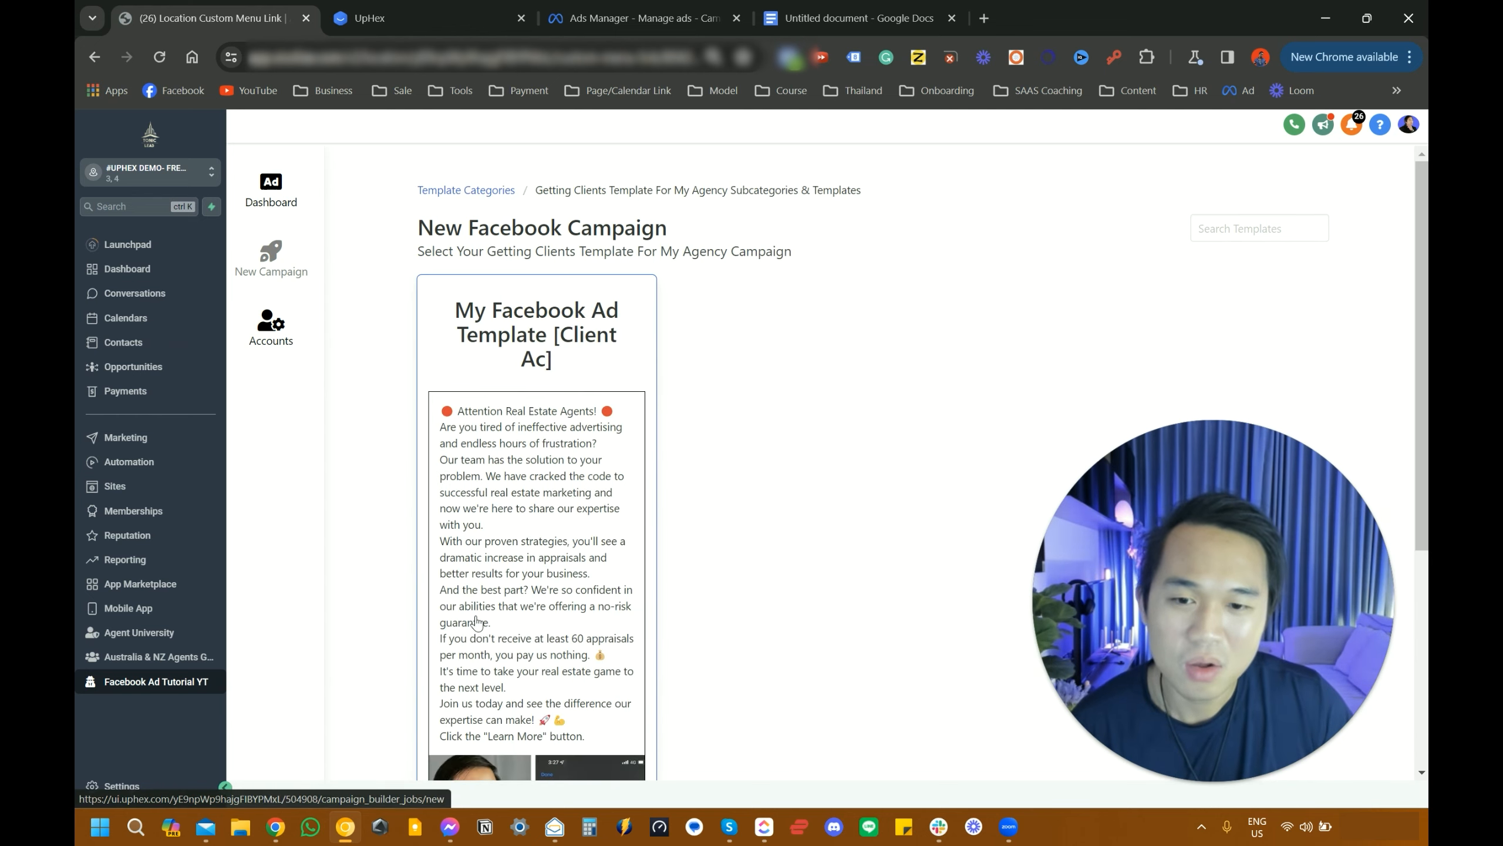
scroll(470, 629, "down", 6)
scroll(469, 629, "up", 6)
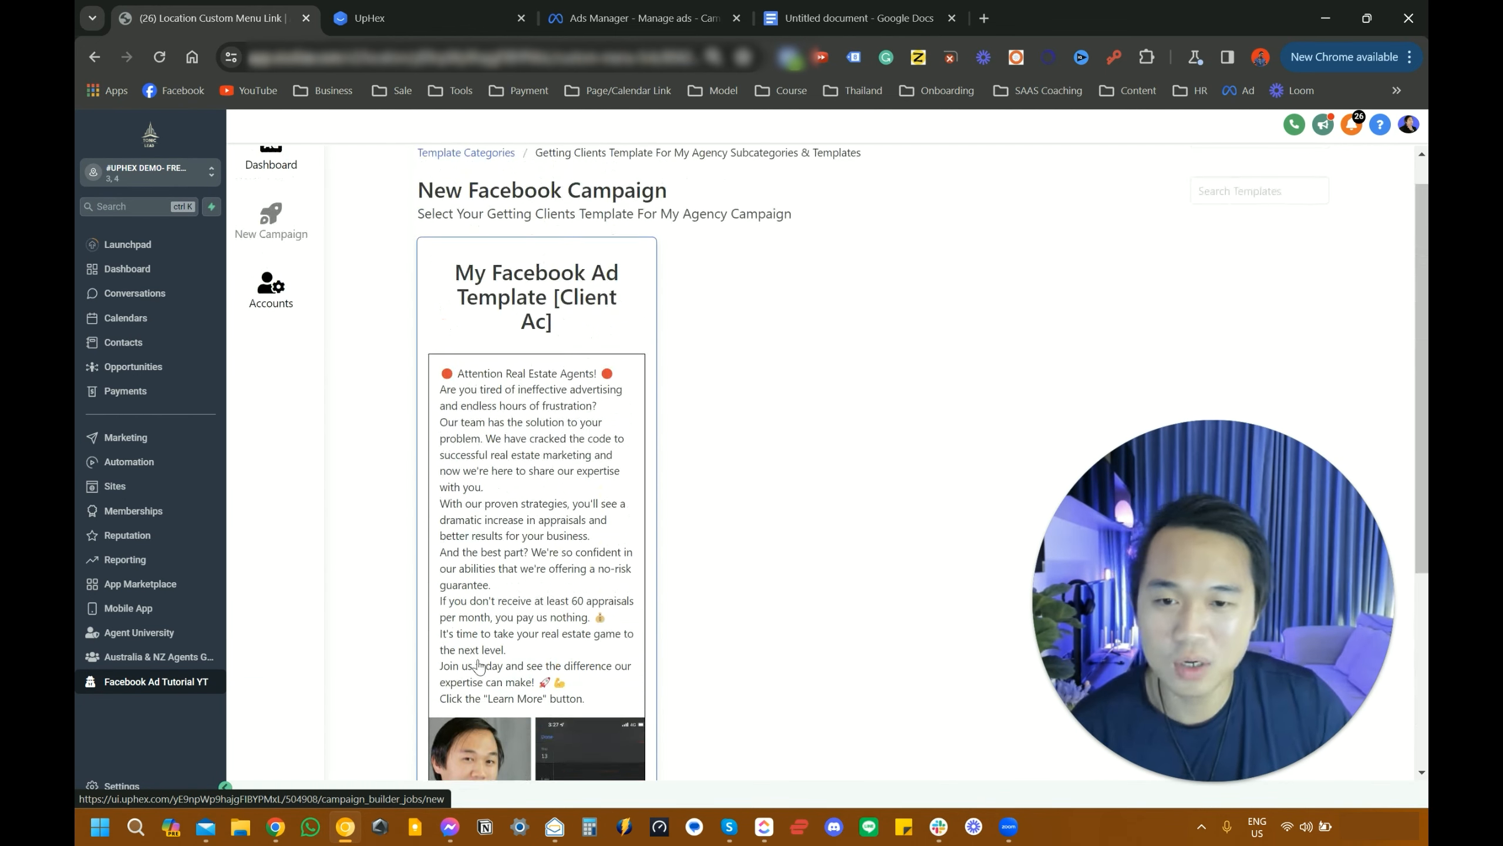
scroll(474, 652, "down", 6)
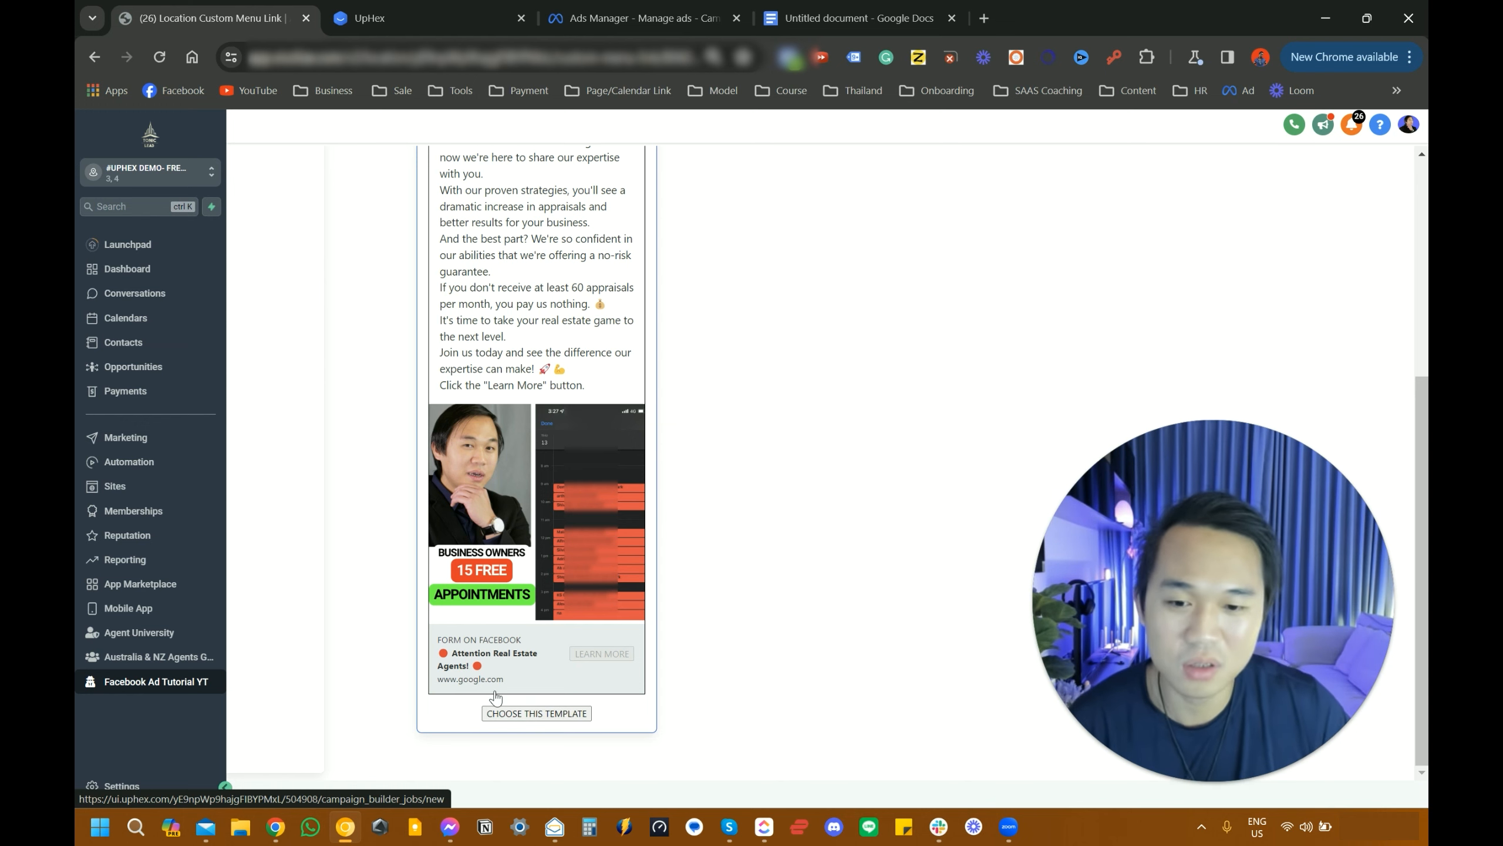
left_click(553, 713)
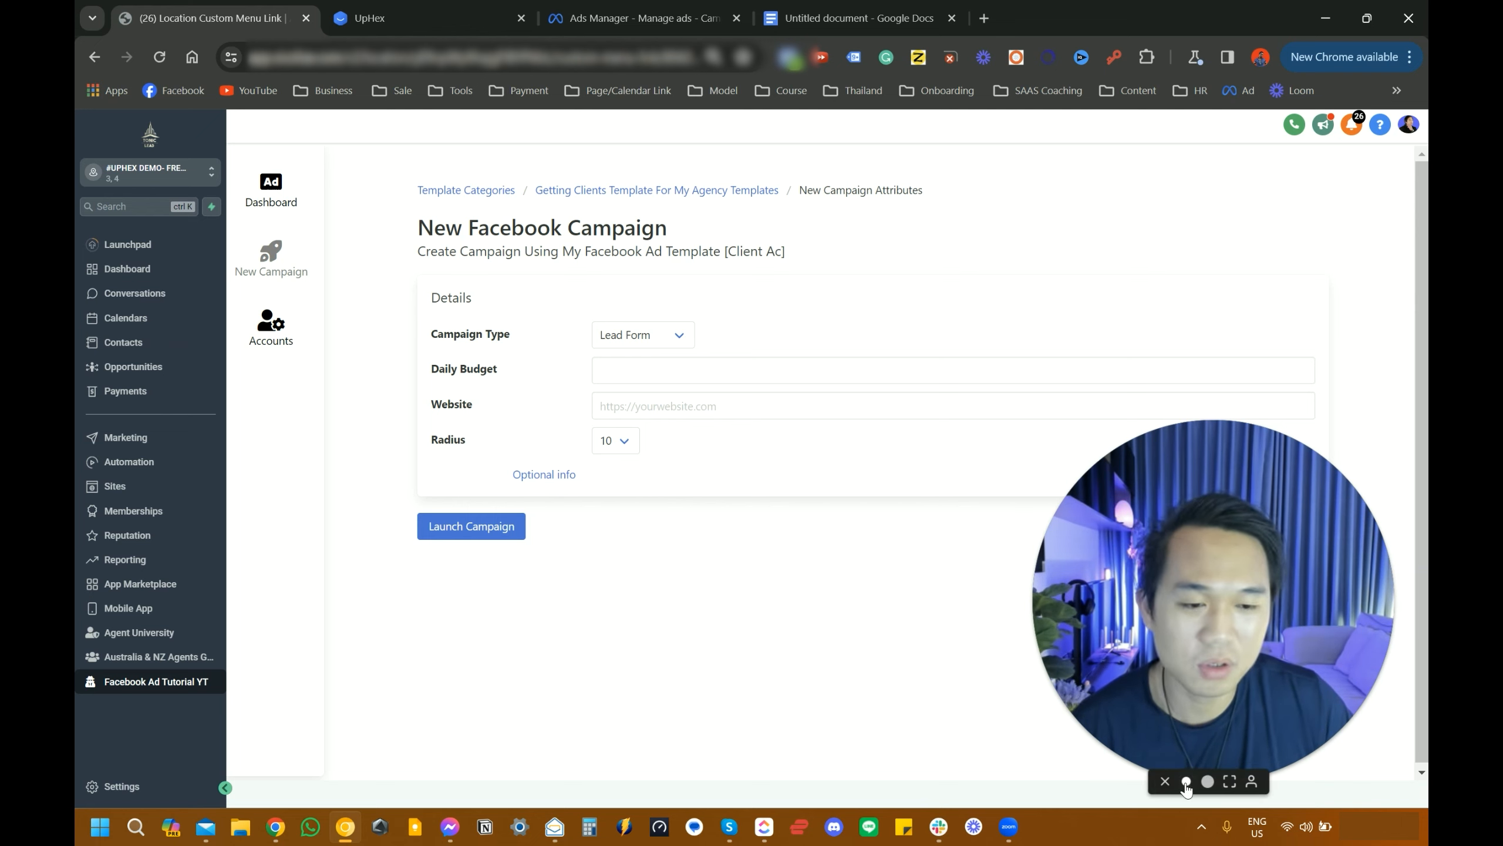
left_click(1186, 781)
left_click_drag(1155, 689, 1315, 223)
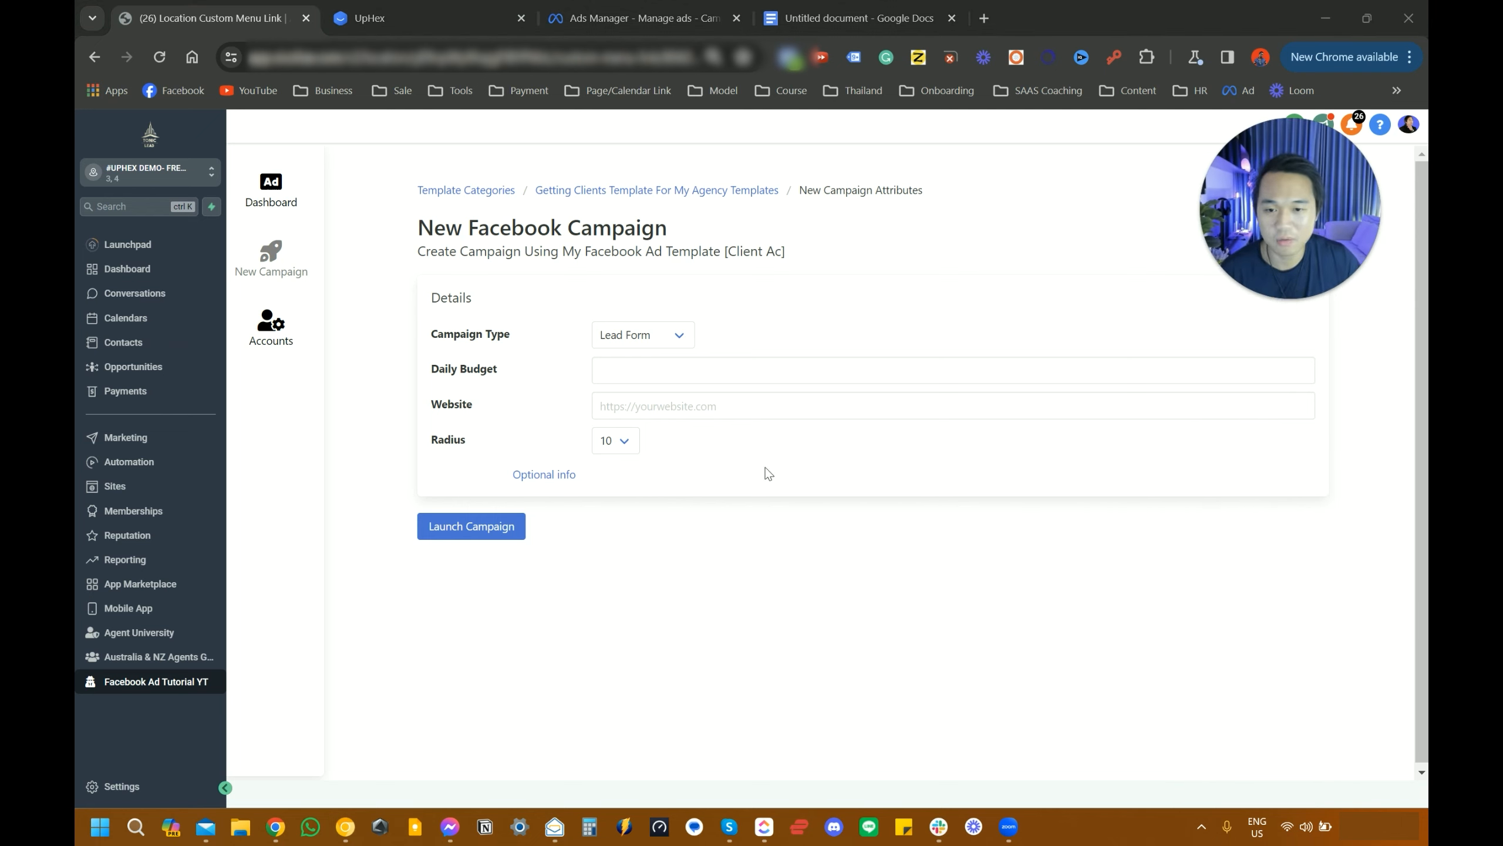
left_click(628, 369)
type("20")
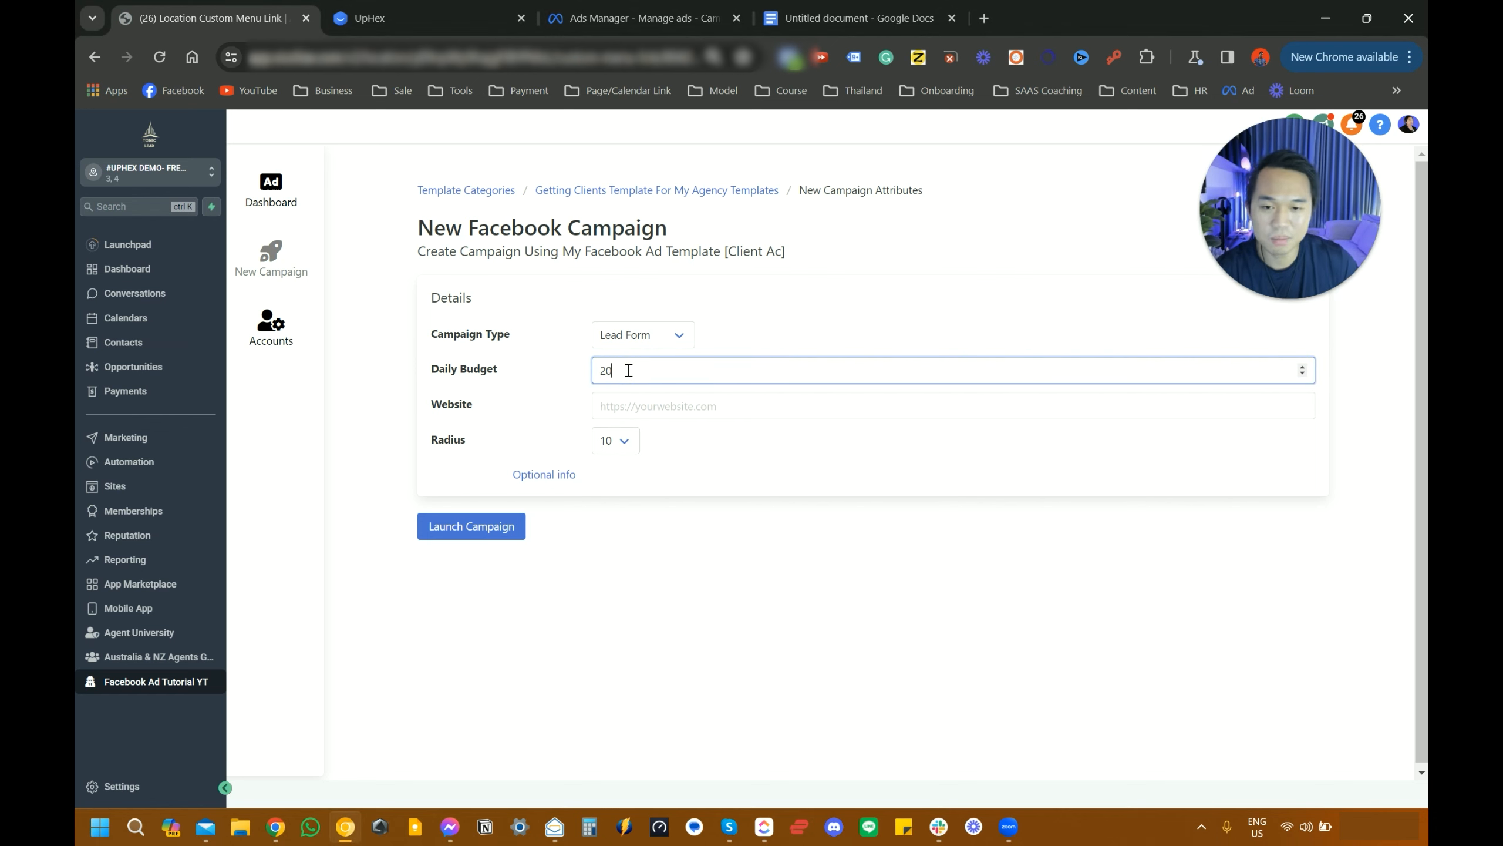
left_click(650, 402)
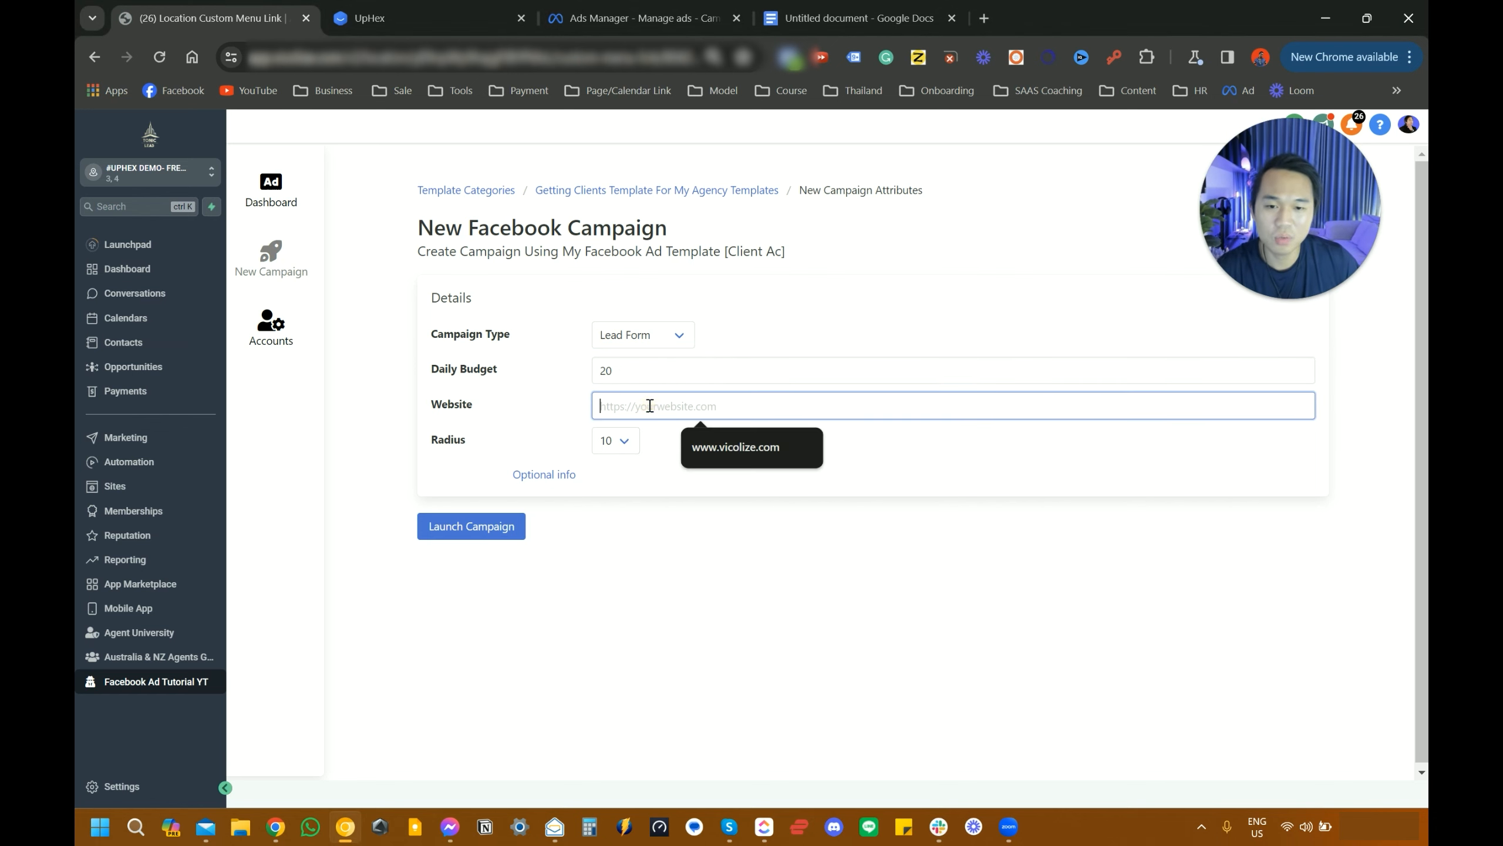
left_click(736, 438)
scroll(598, 519, "down", 1)
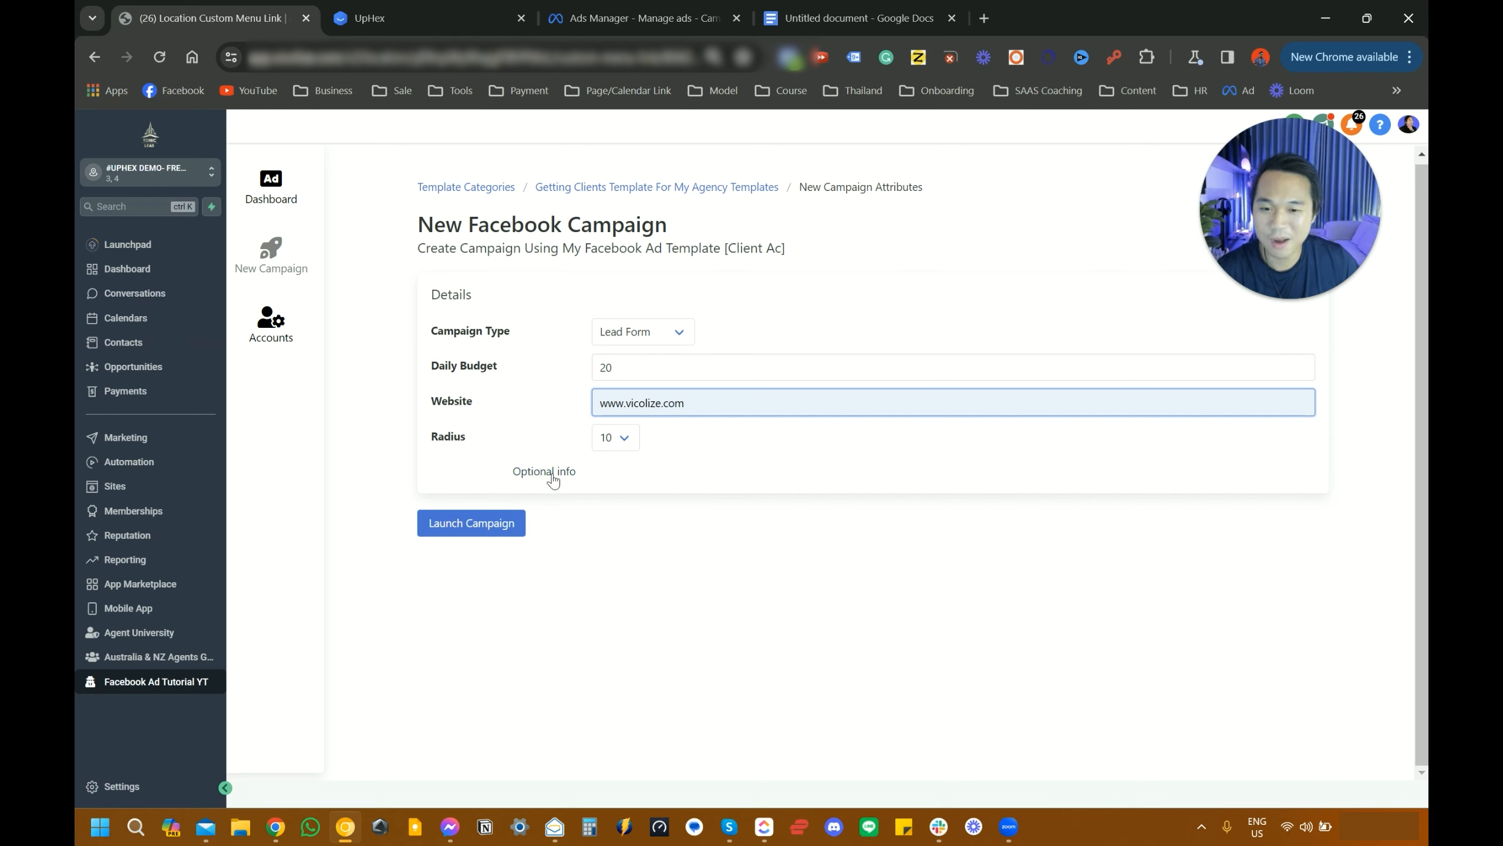
- Show the campaign's optional settings and review the Meta pixels available in the FB Pixel section
left_click(544, 471)
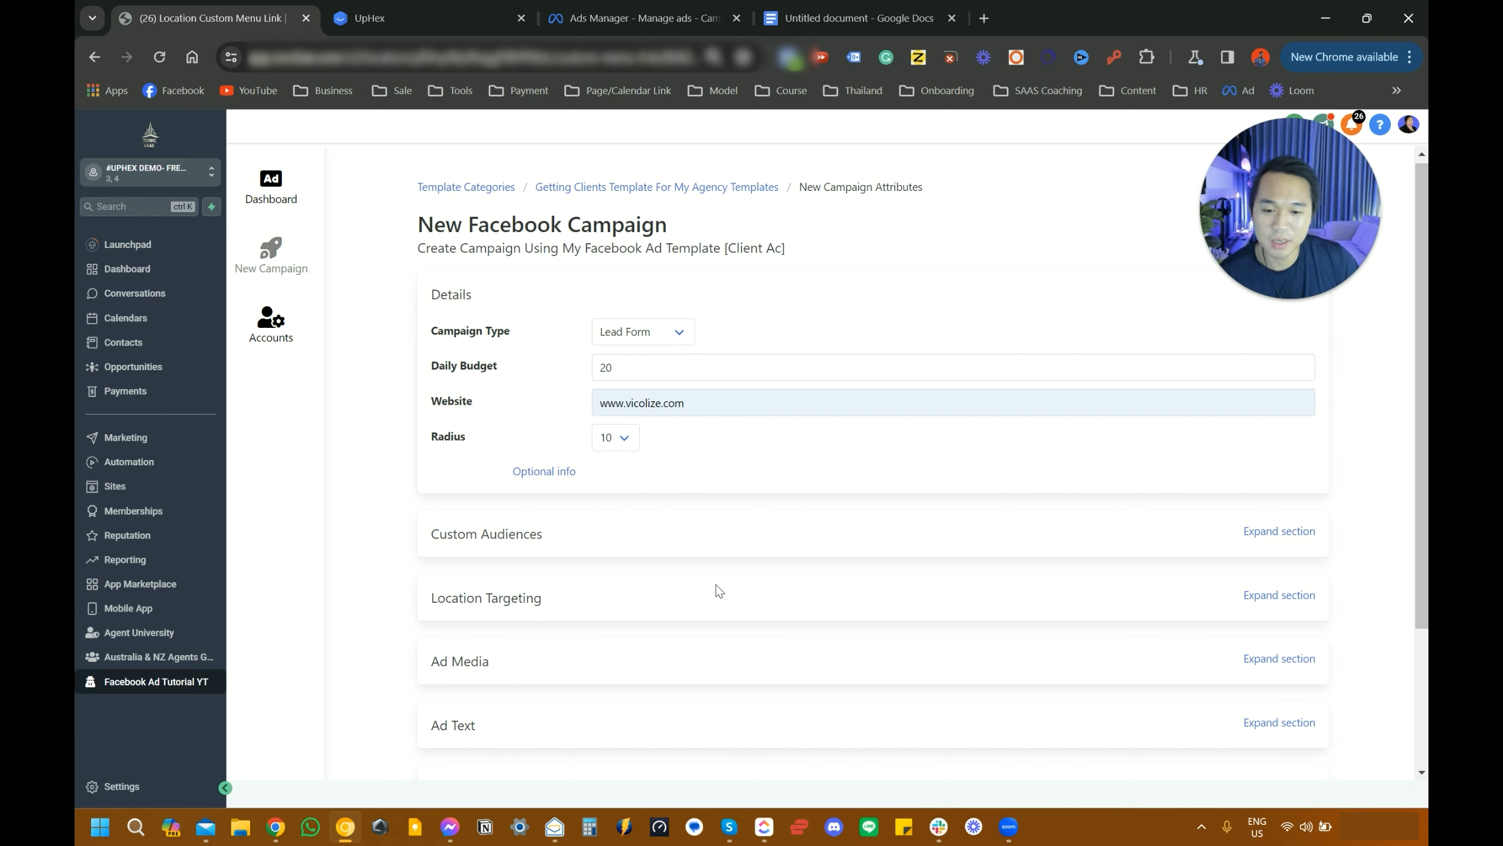
scroll(716, 594, "down", 3)
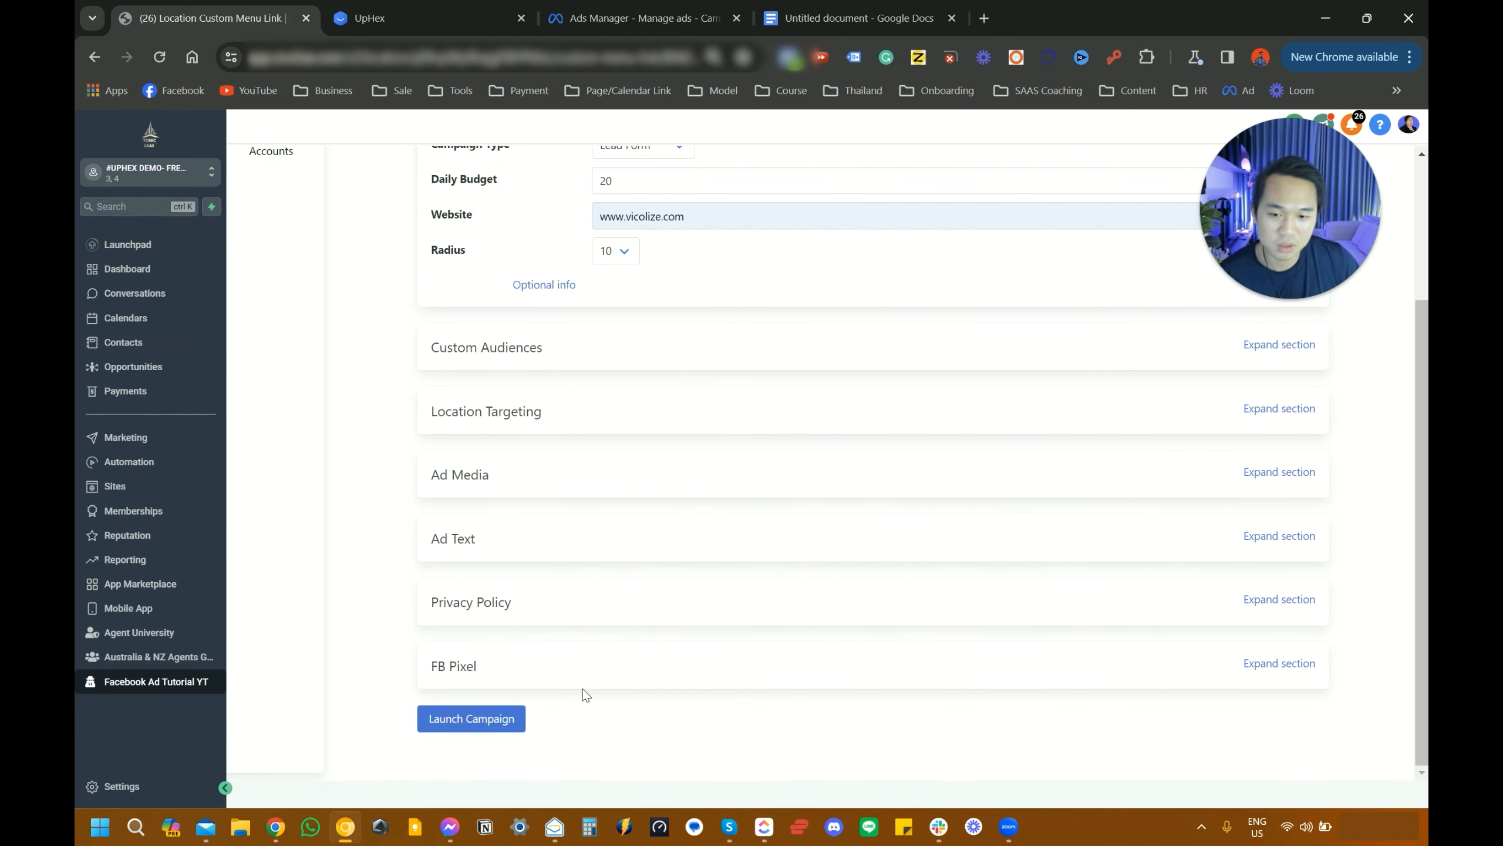
left_click(472, 675)
left_click(459, 660)
left_click(1279, 663)
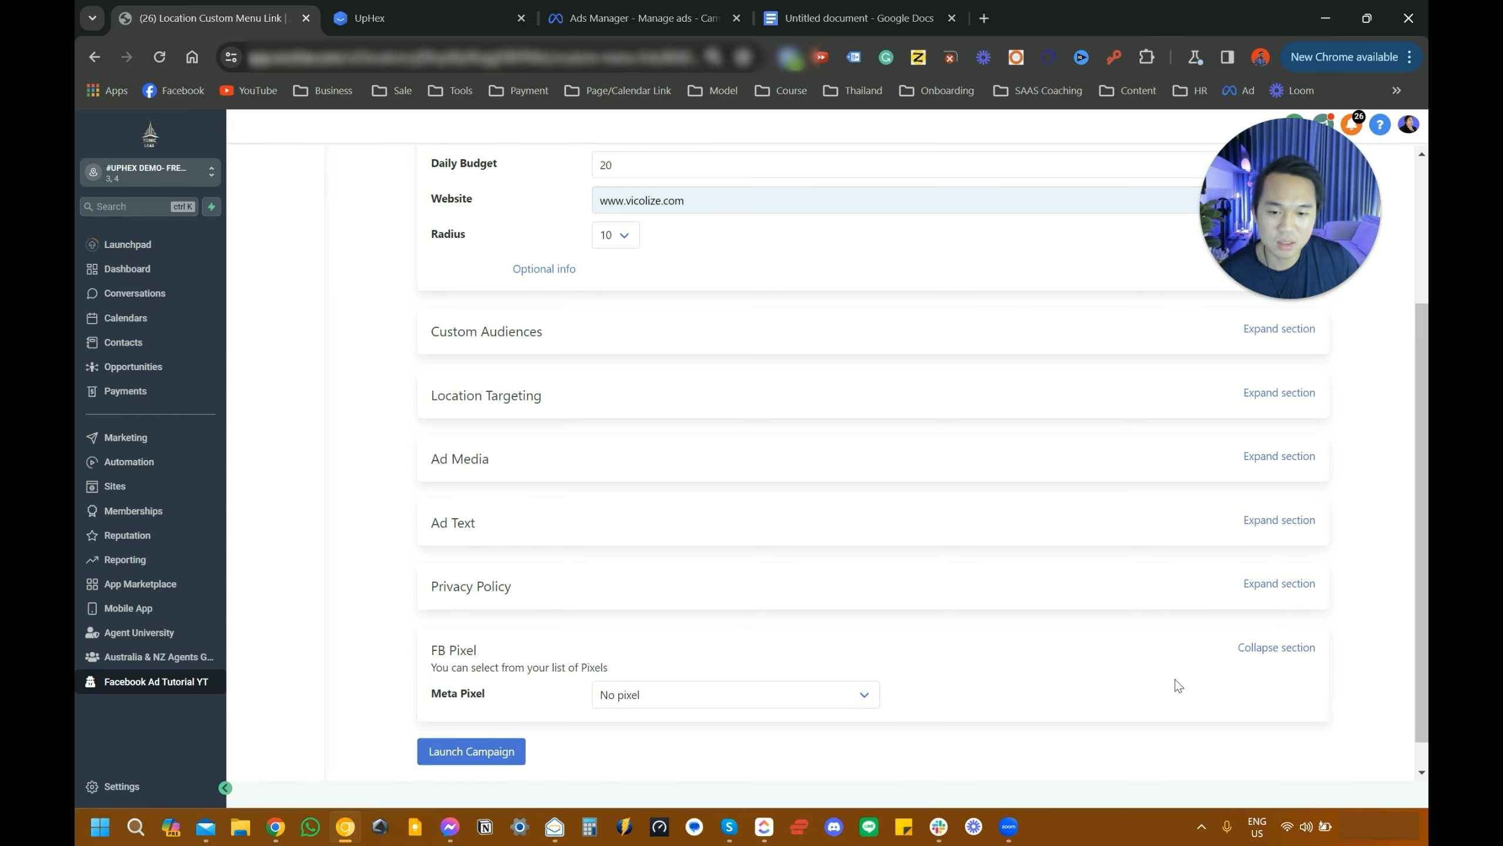
left_click(676, 671)
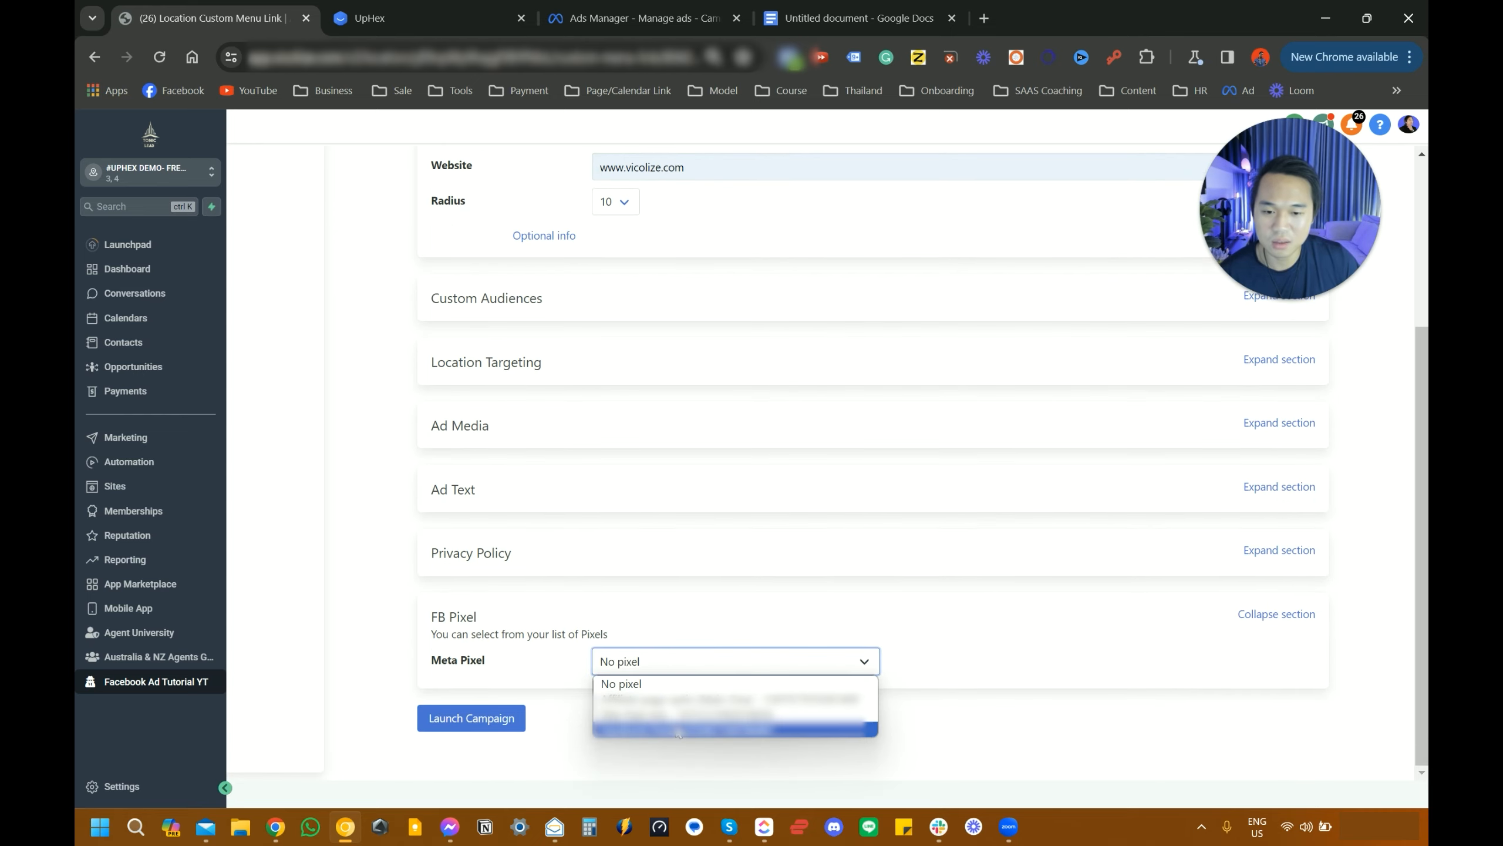
left_click(917, 682)
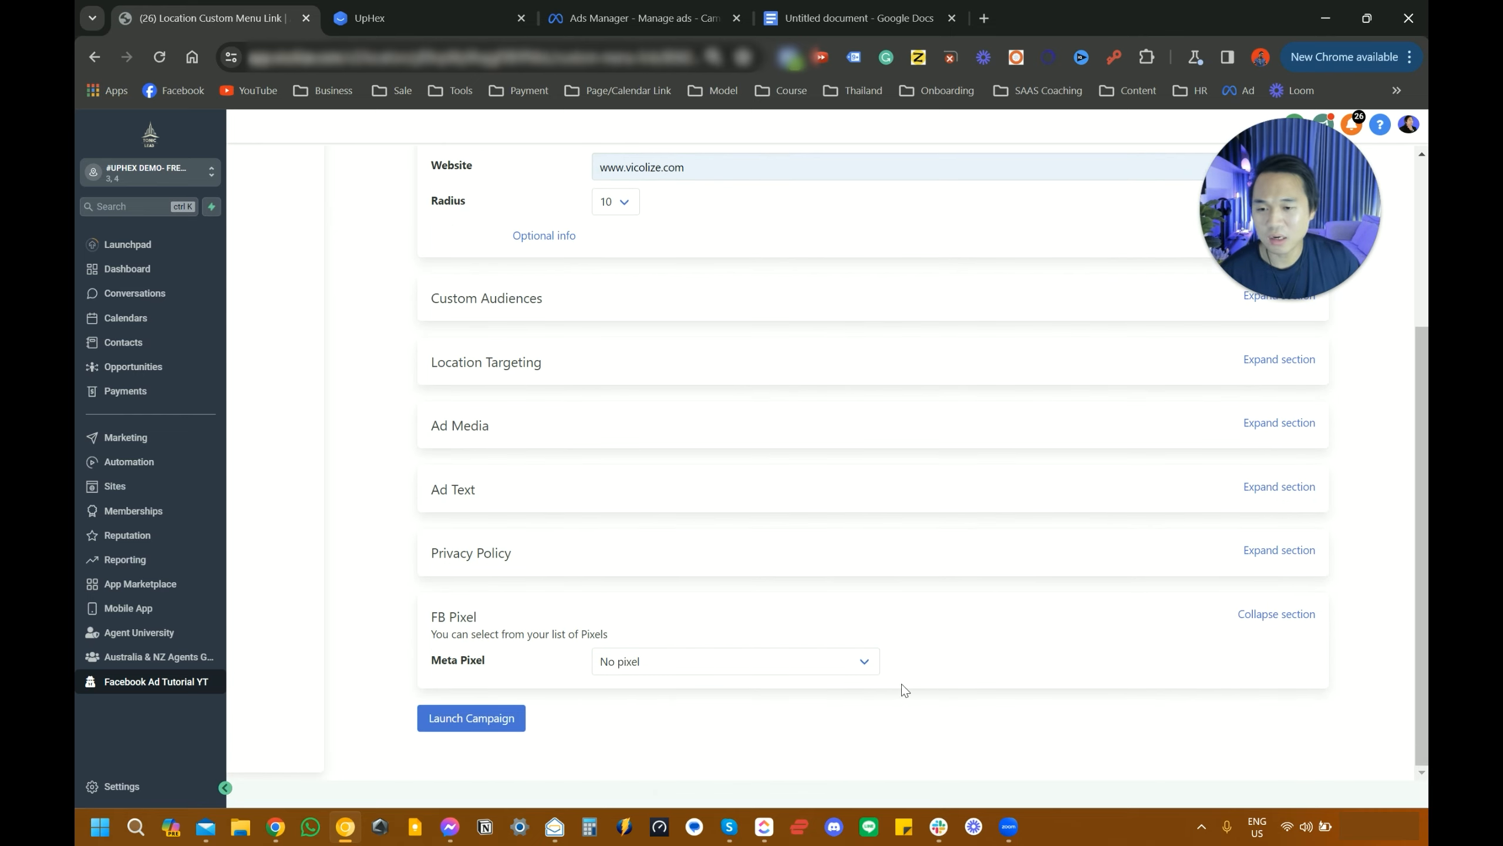
- Expand the Privacy Policy section of the campaign's optional settings
scroll(841, 675, "up", 5)
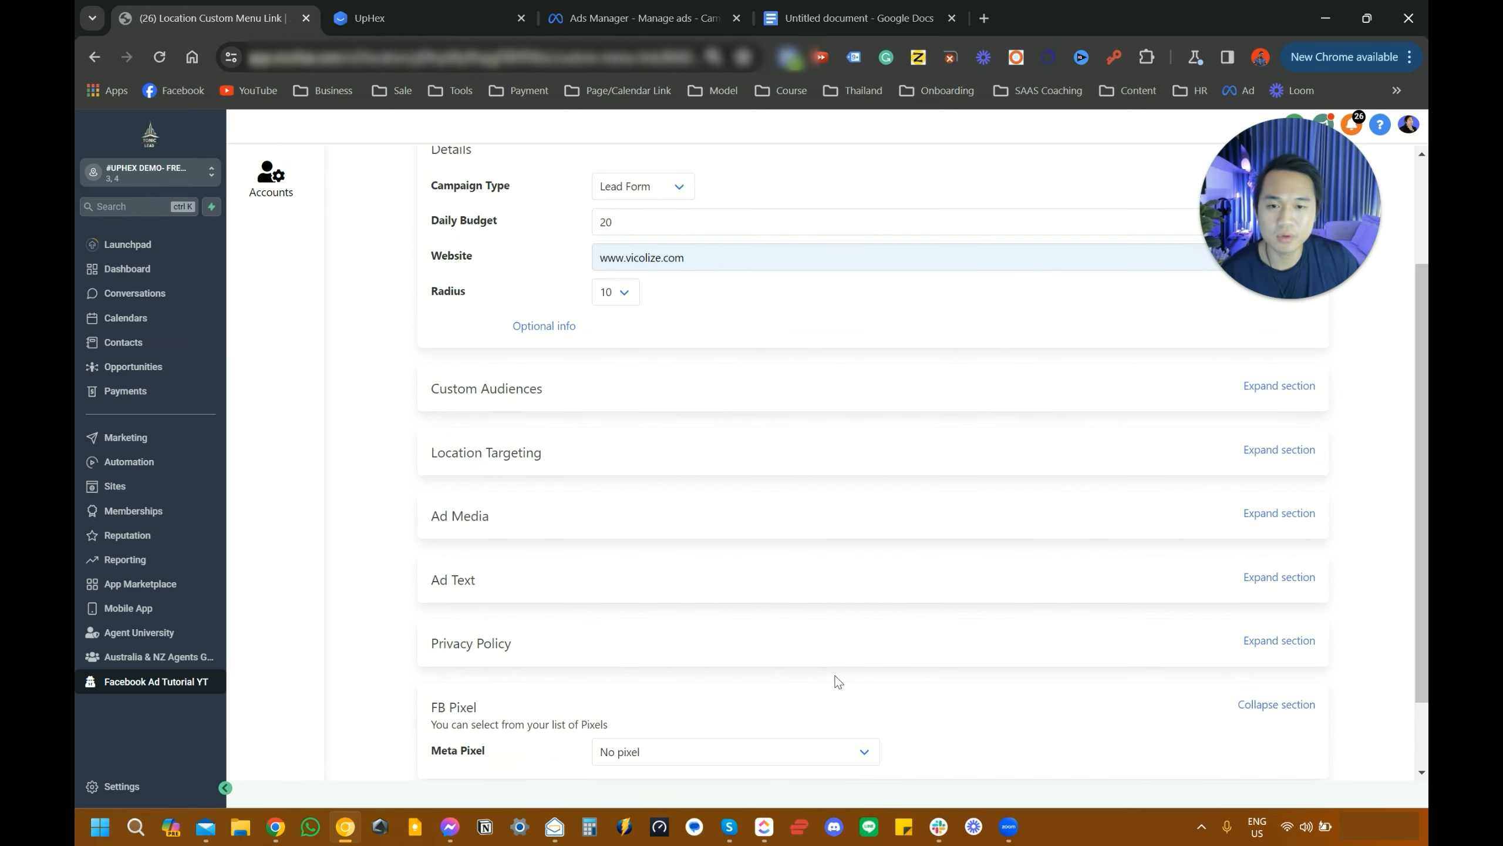
scroll(833, 666, "down", 2)
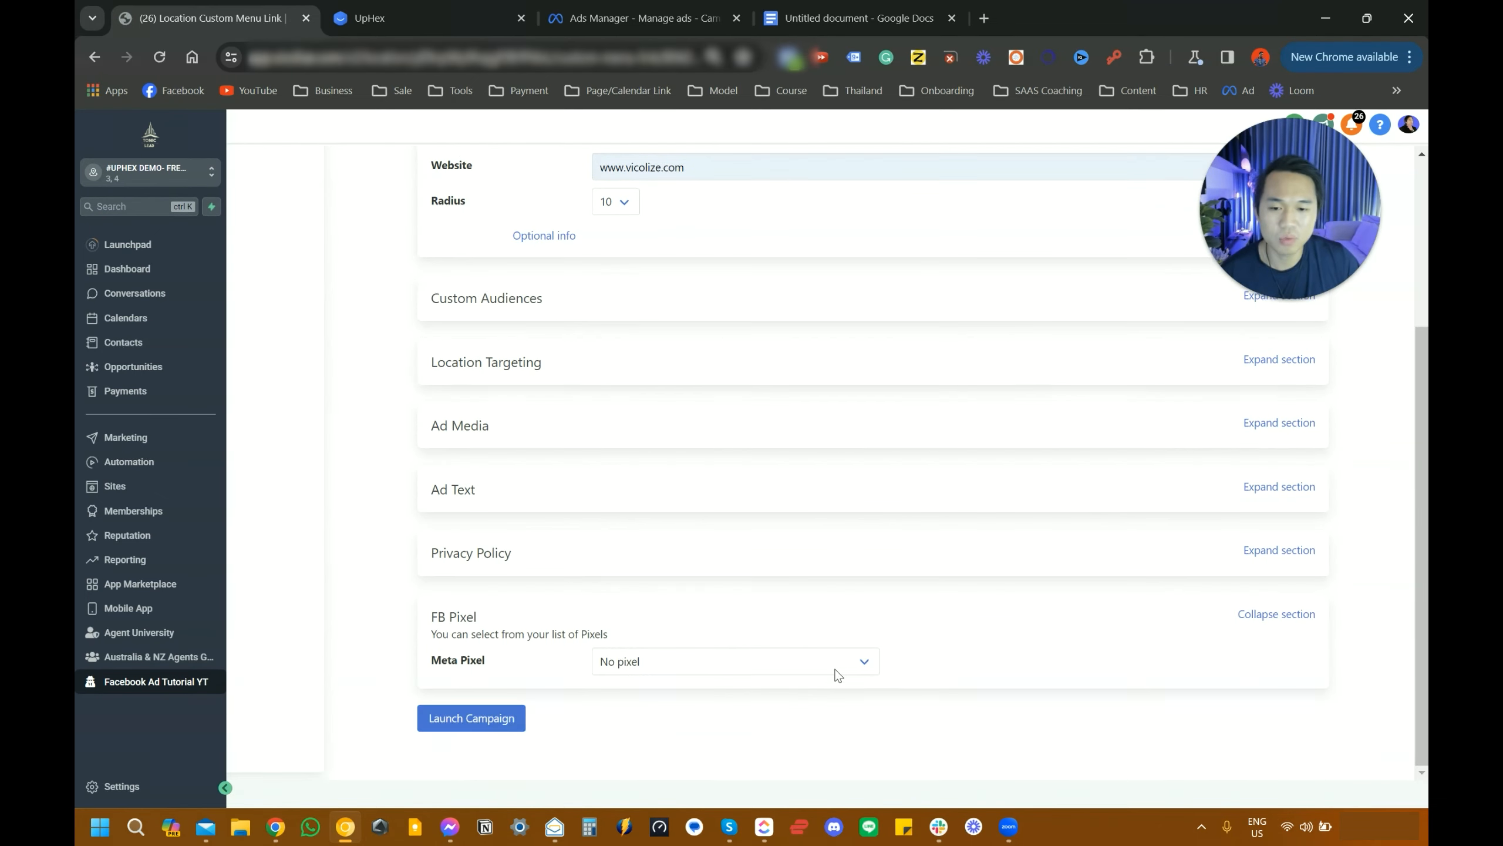
left_click(1268, 552)
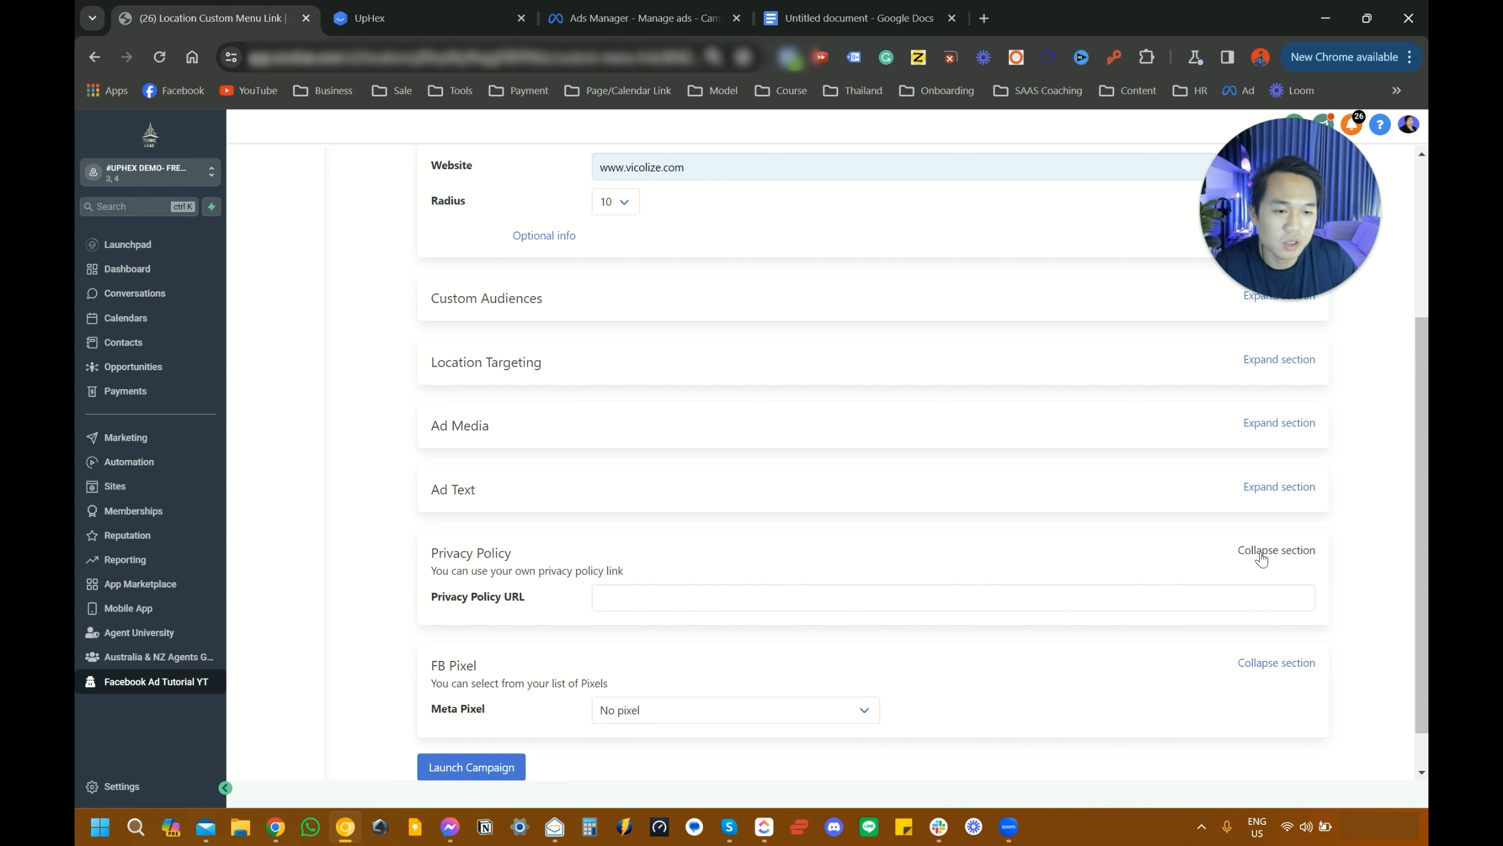
- Collapse the Privacy Policy section and examine the headline, link description and primary text in the Ad Text section
left_click(1261, 558)
left_click(1281, 573)
scroll(950, 661, "down", 3)
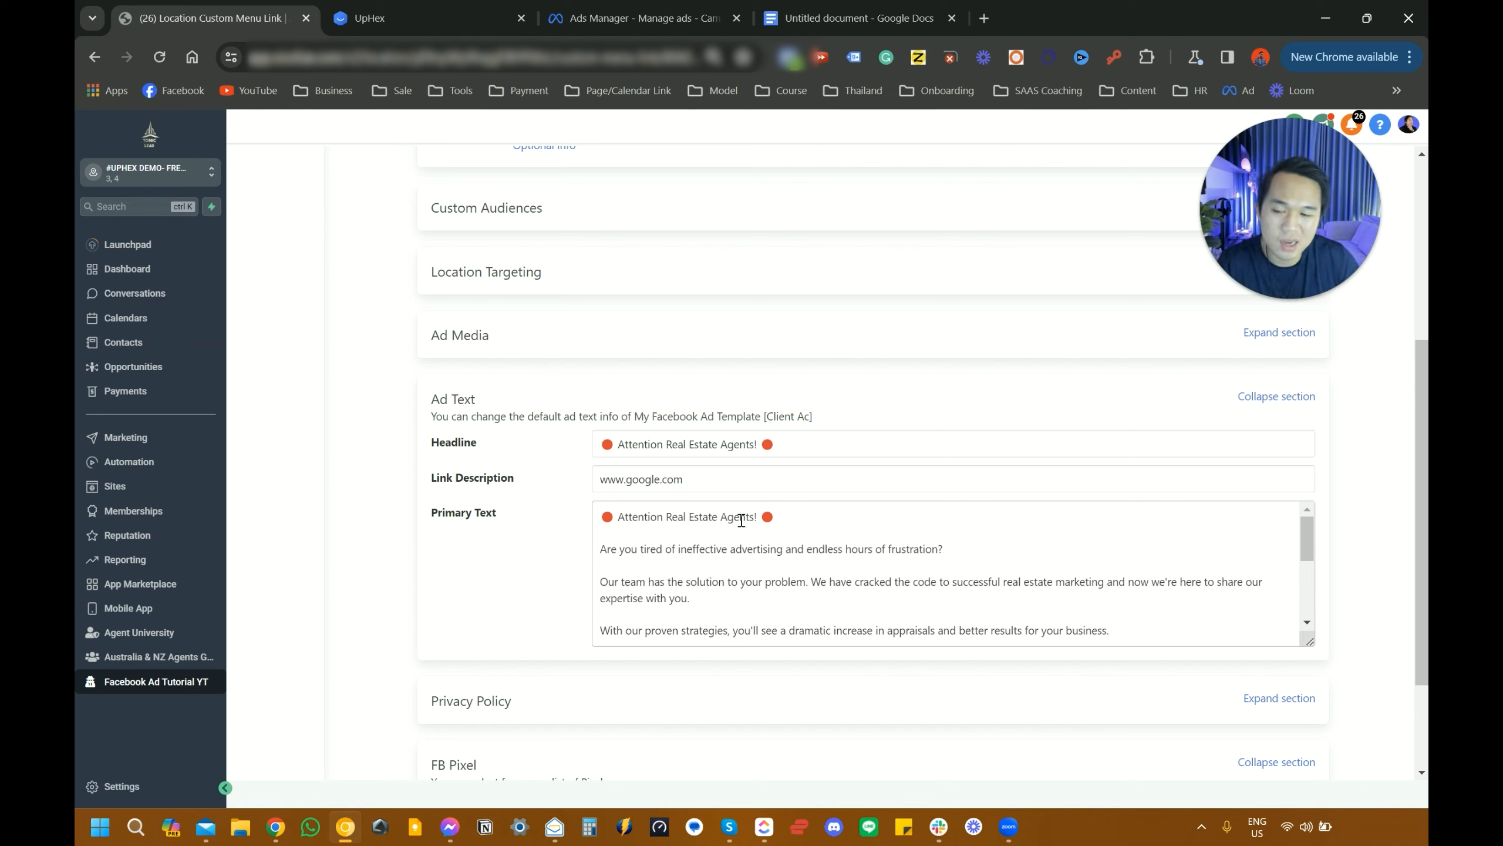
scroll(741, 520, "down", 1)
left_click_drag(687, 421, 583, 424)
left_click(476, 530)
scroll(648, 474, "up", 1)
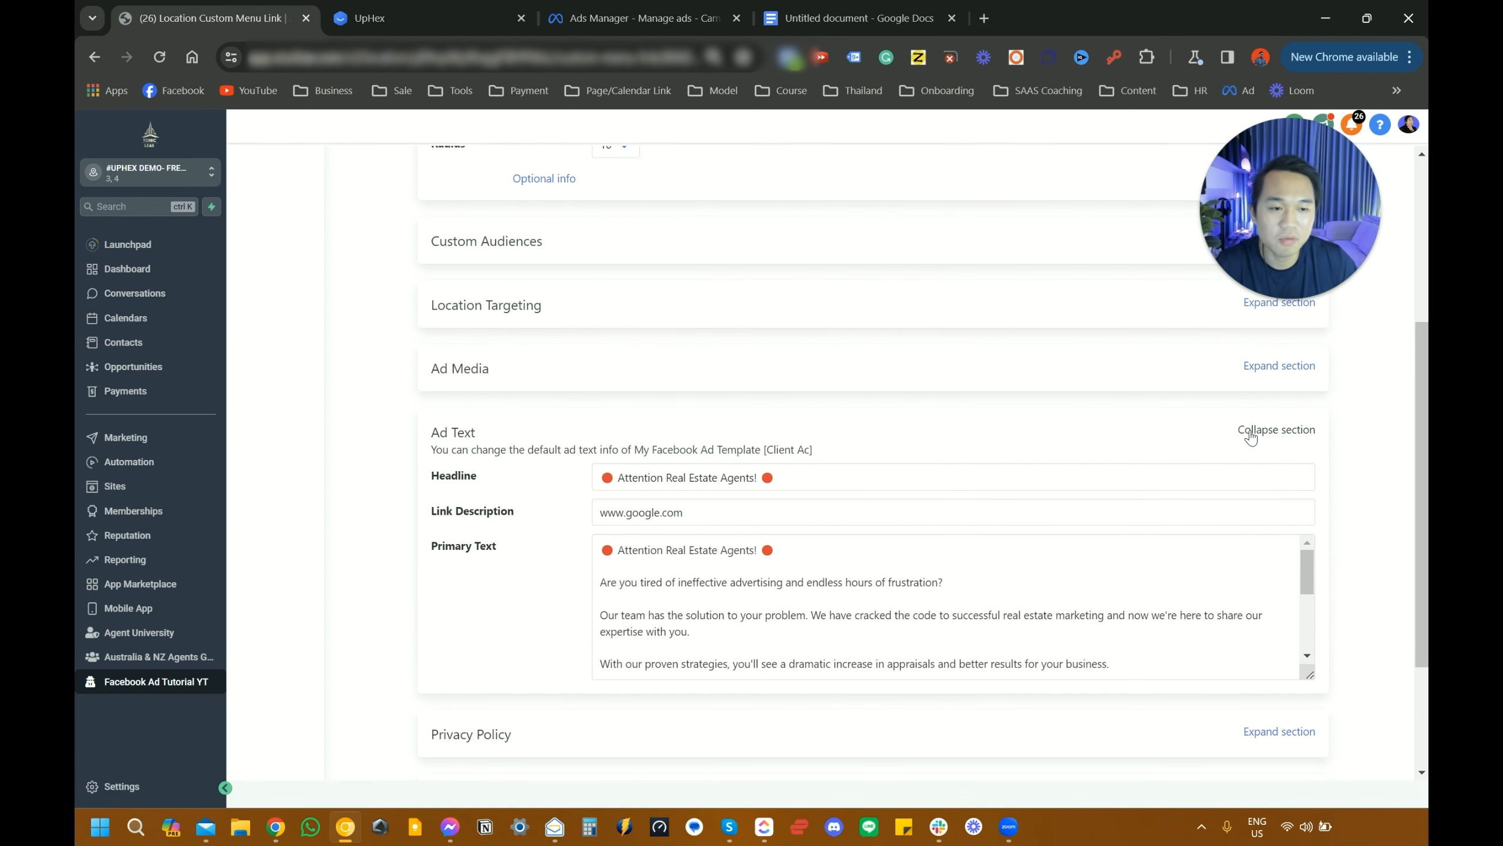
- Collapse Ad Text, then use Template Media as the Ad Media source and select the template image for the ads
left_click(1246, 432)
left_click(1245, 441)
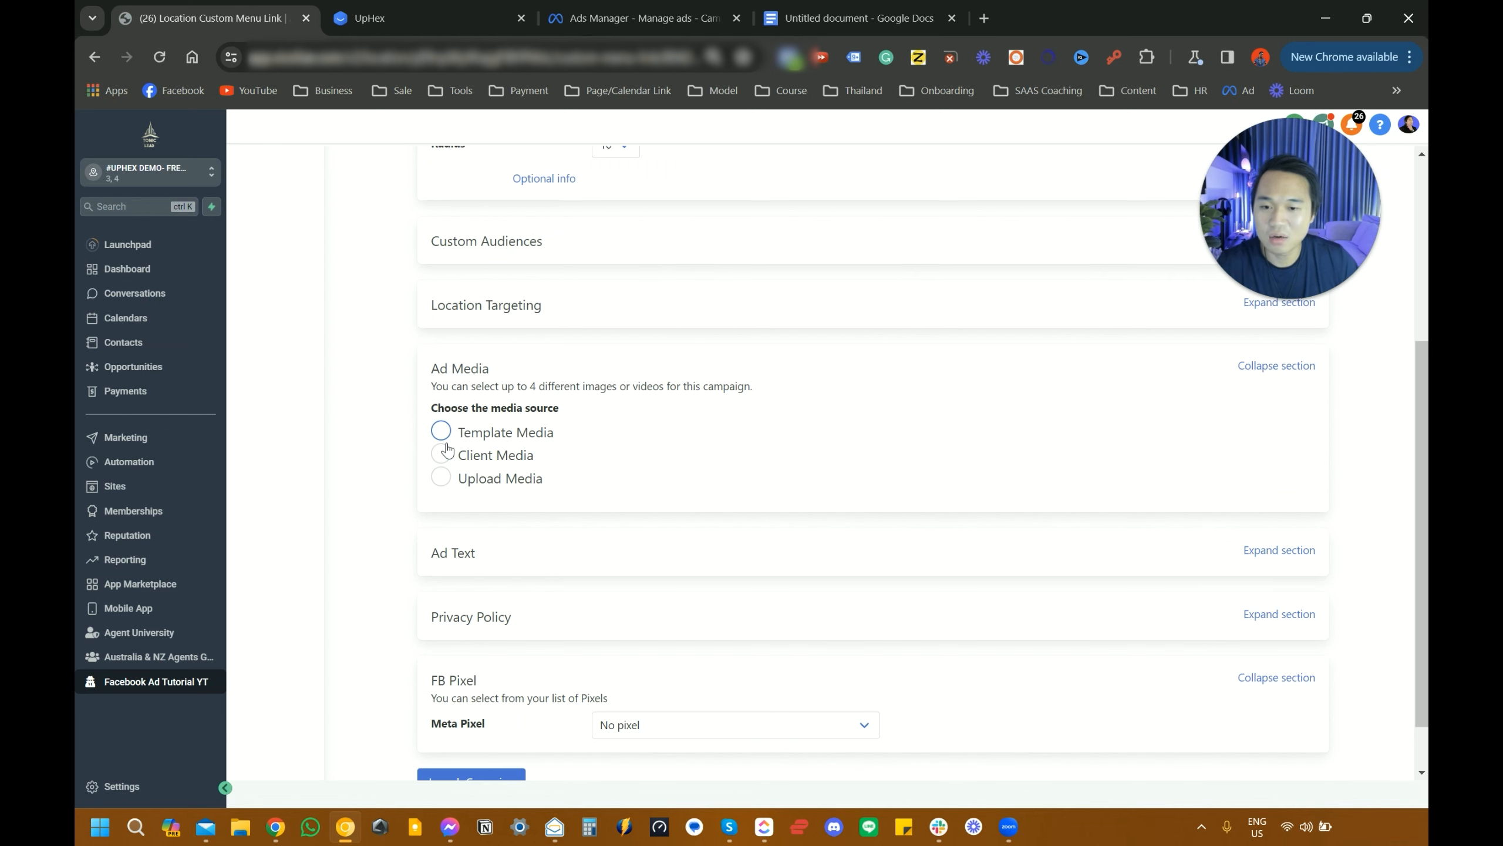
left_click(441, 439)
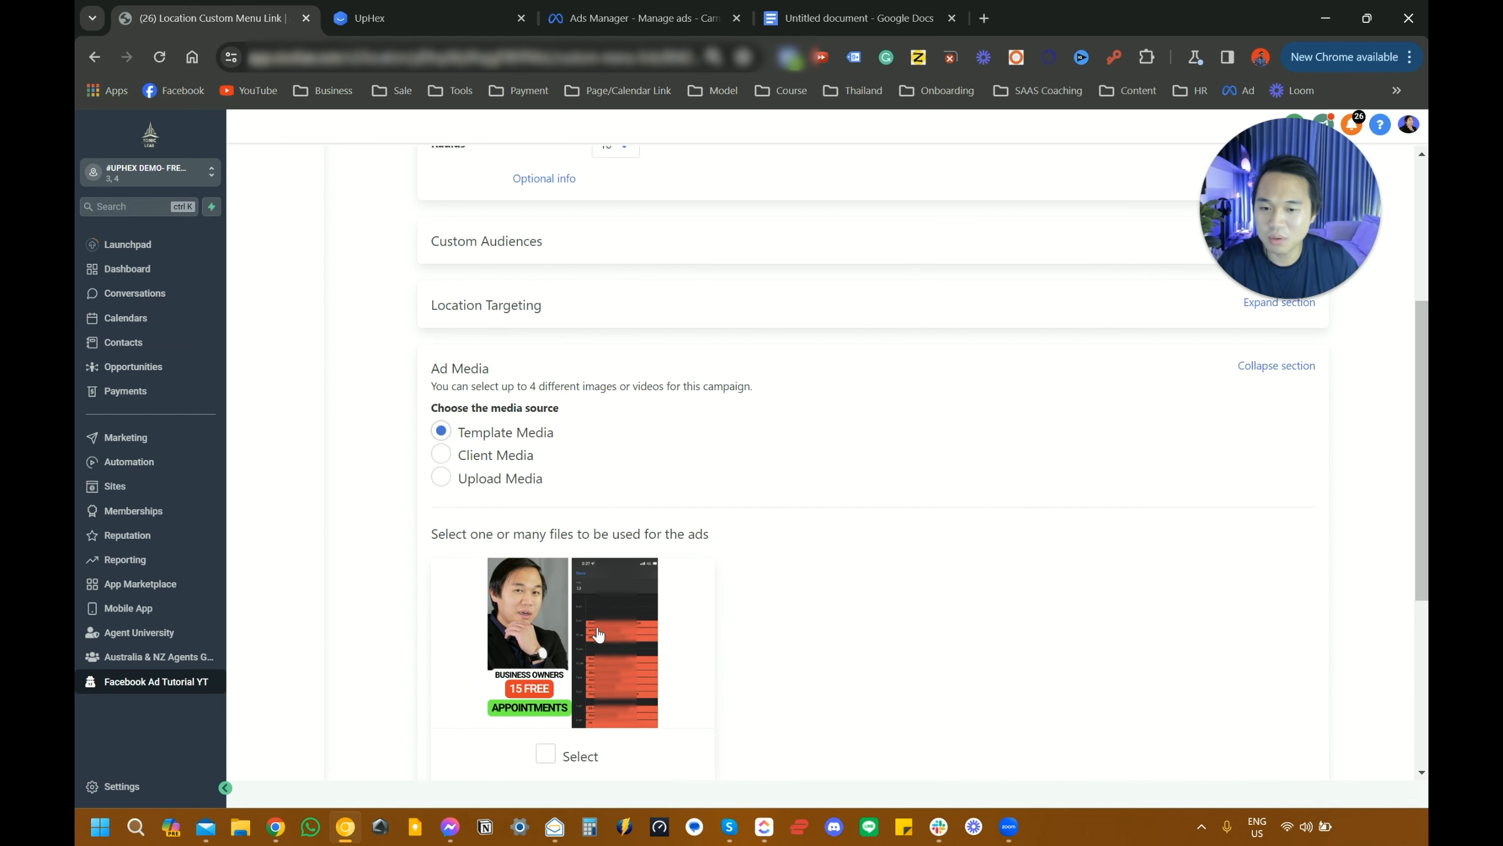
scroll(598, 633, "down", 1)
left_click(598, 633)
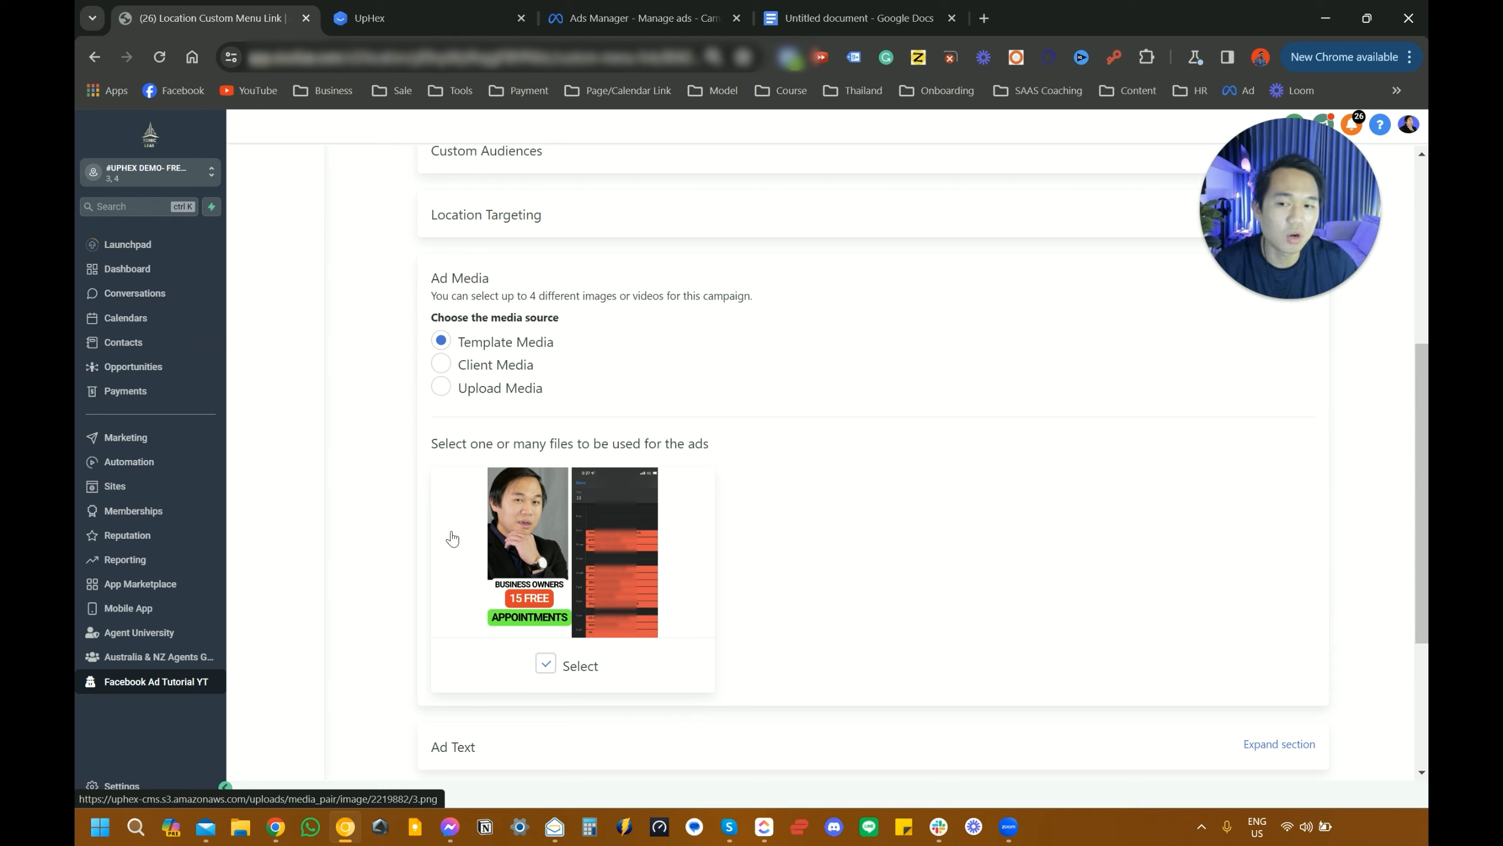
left_click(445, 391)
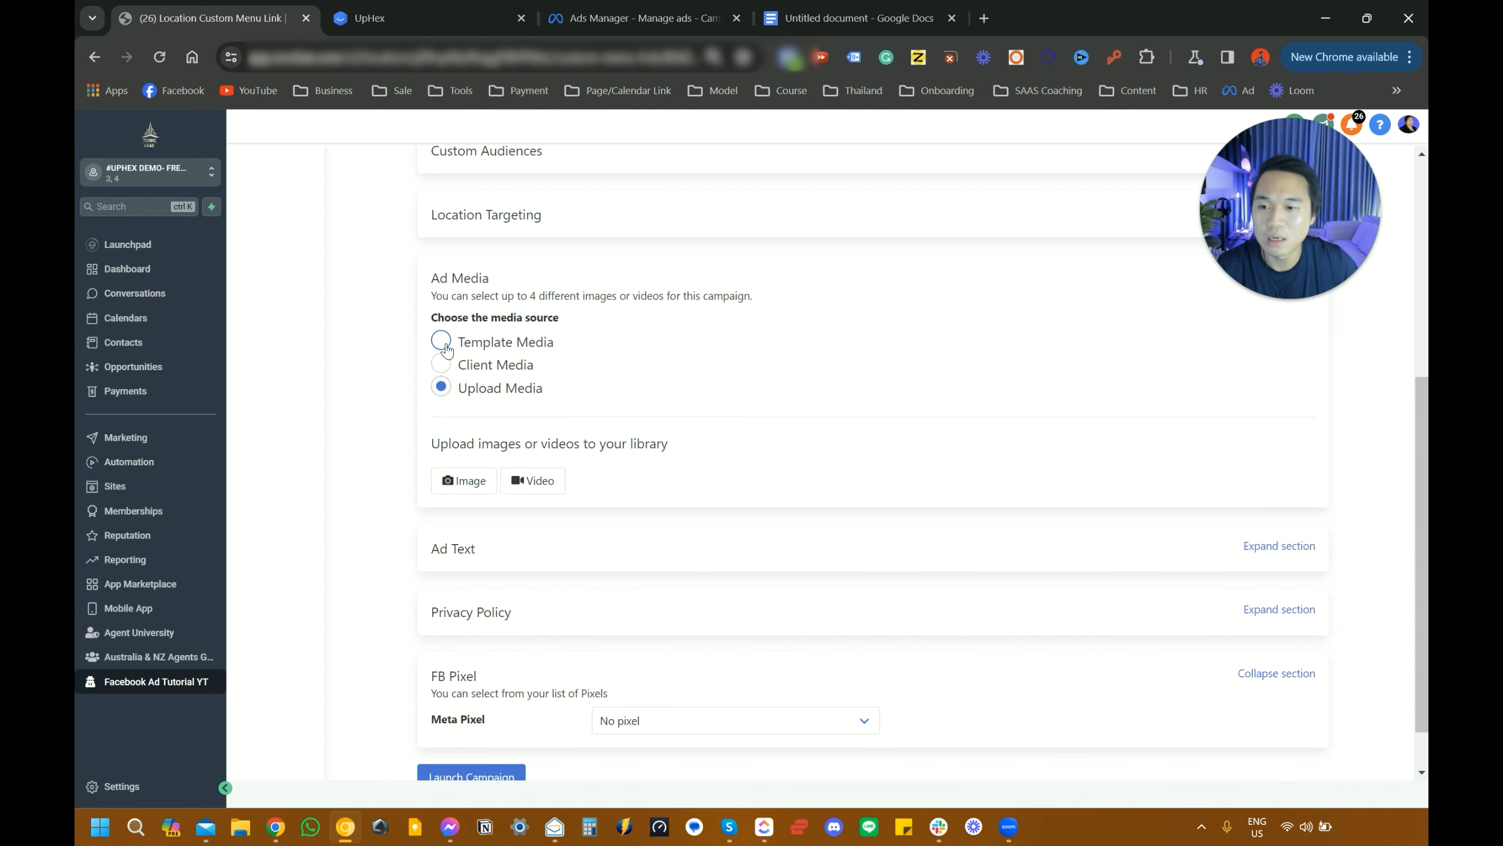
left_click(441, 341)
- Set the campaign's location targeting to Cities and add Sydney - New South Wales
scroll(473, 372, "up", 3)
left_click(1255, 394)
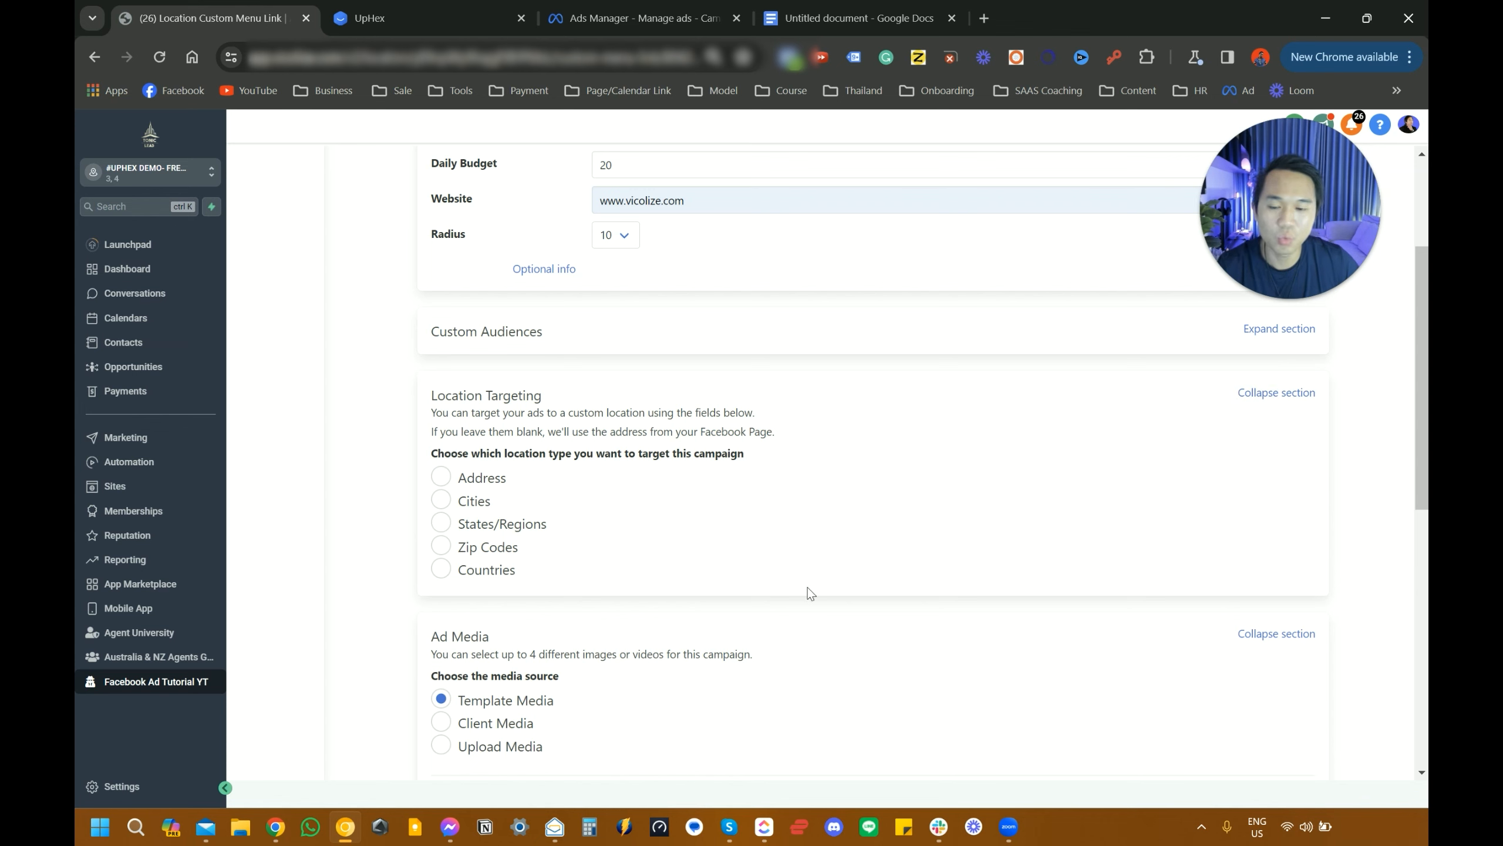
scroll(755, 549, "up", 2)
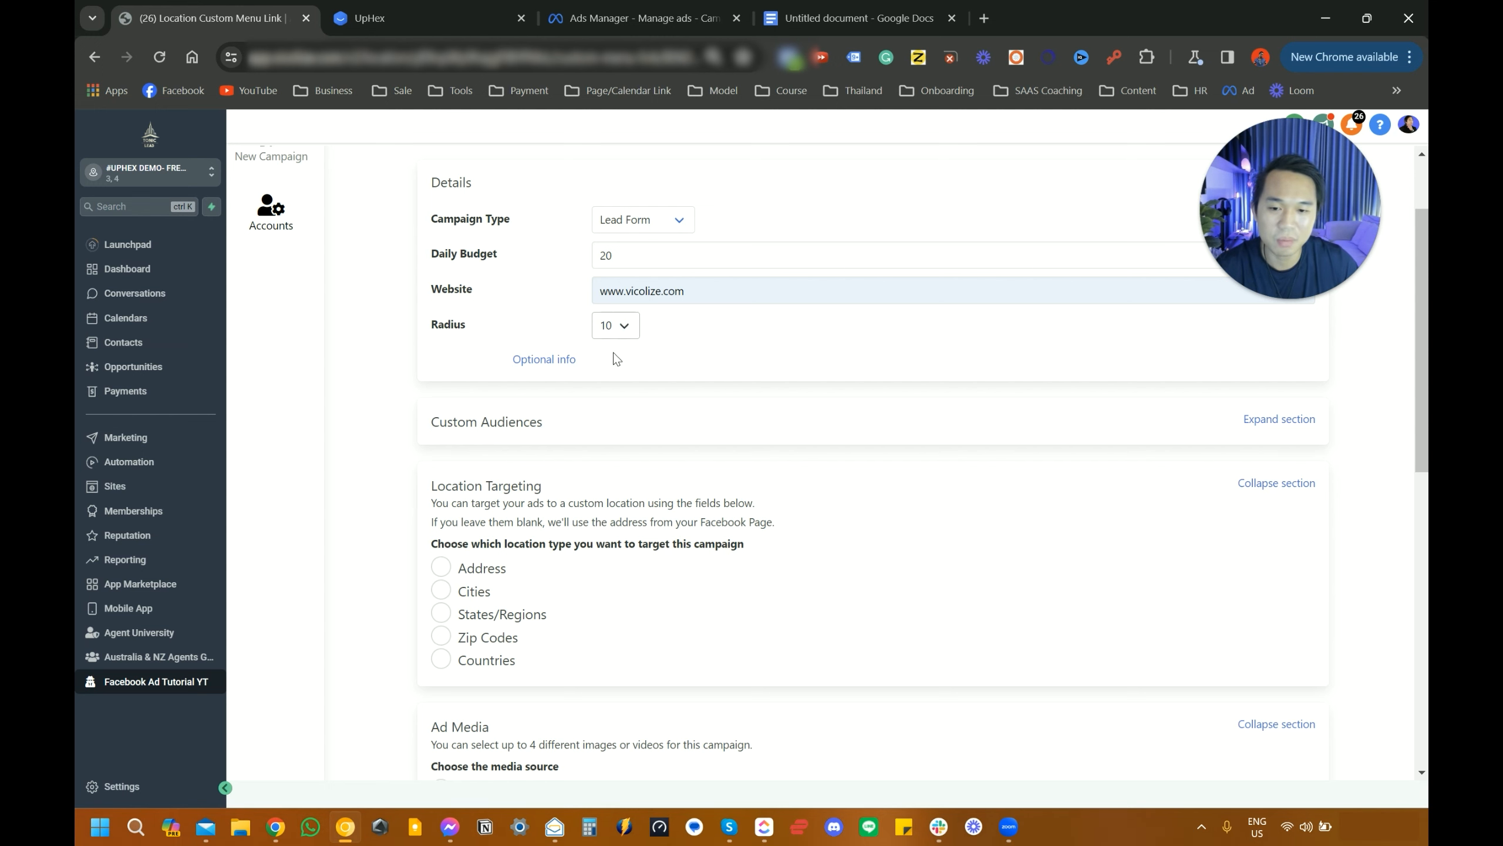
scroll(614, 359, "down", 2)
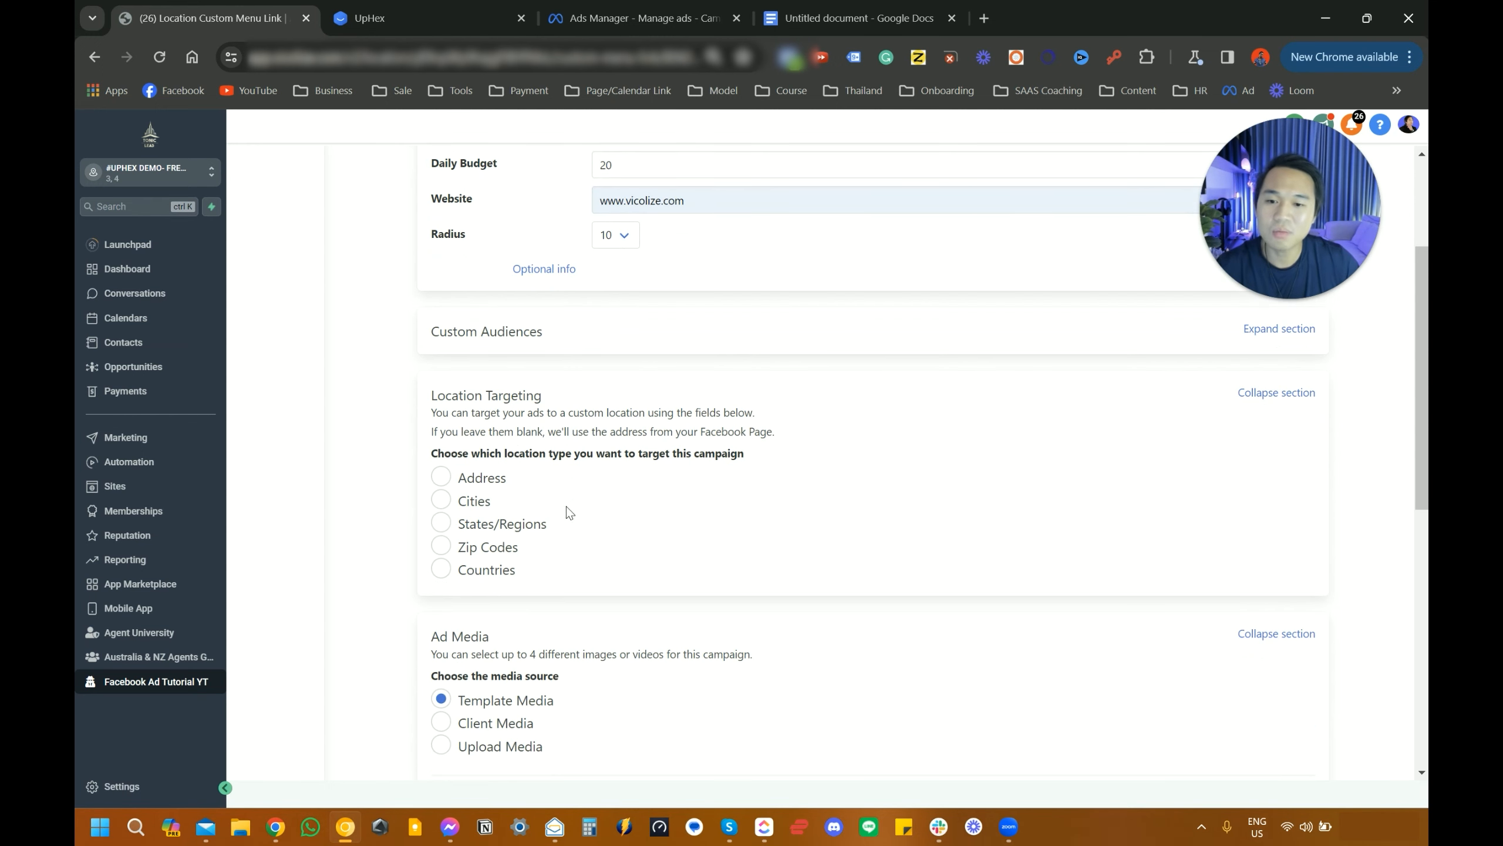
left_click(440, 501)
left_click(499, 528)
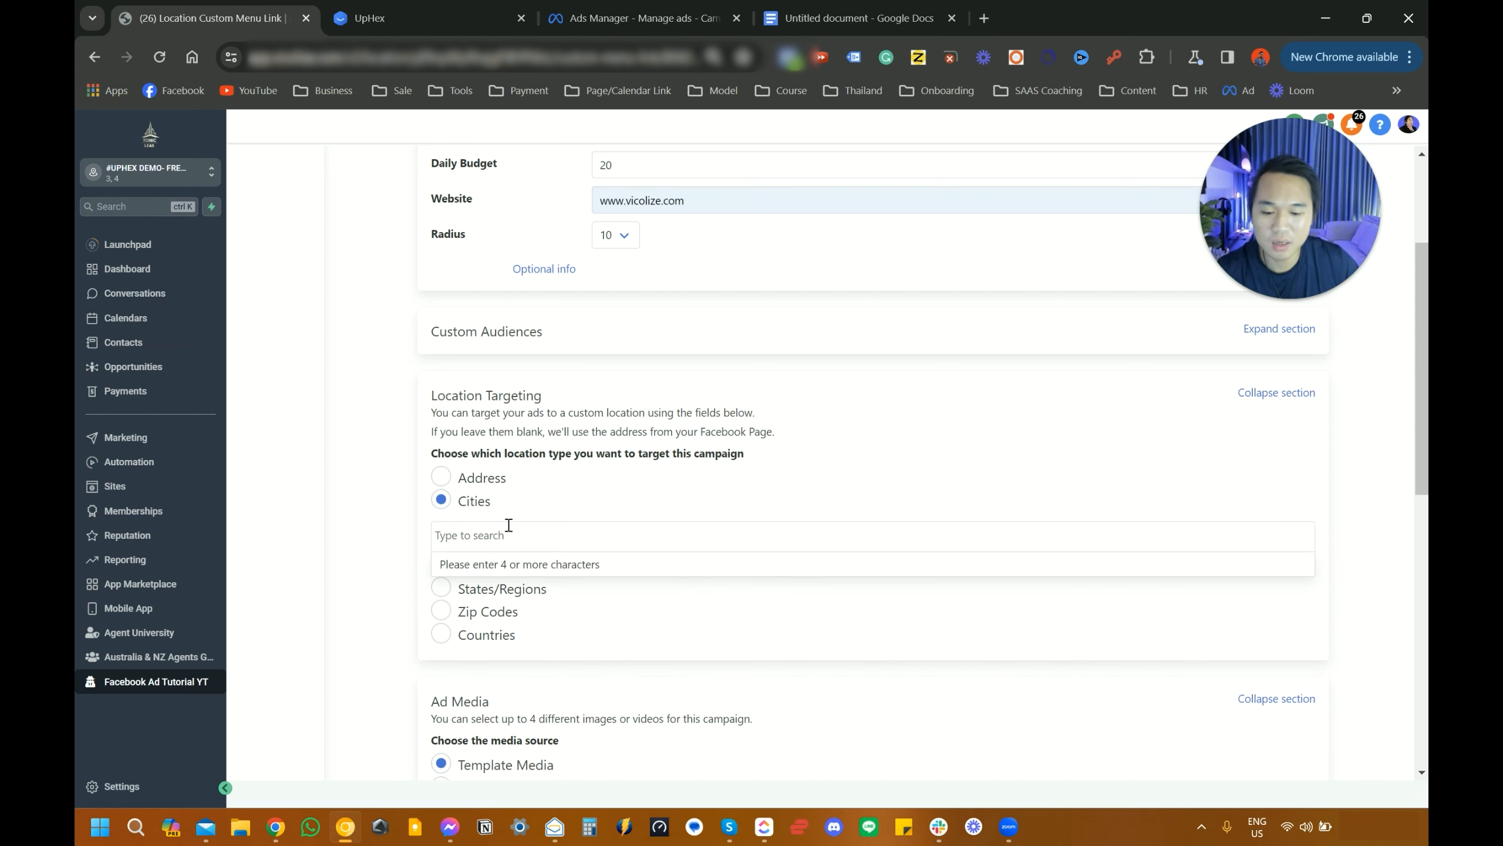
type("sydney")
left_click(518, 563)
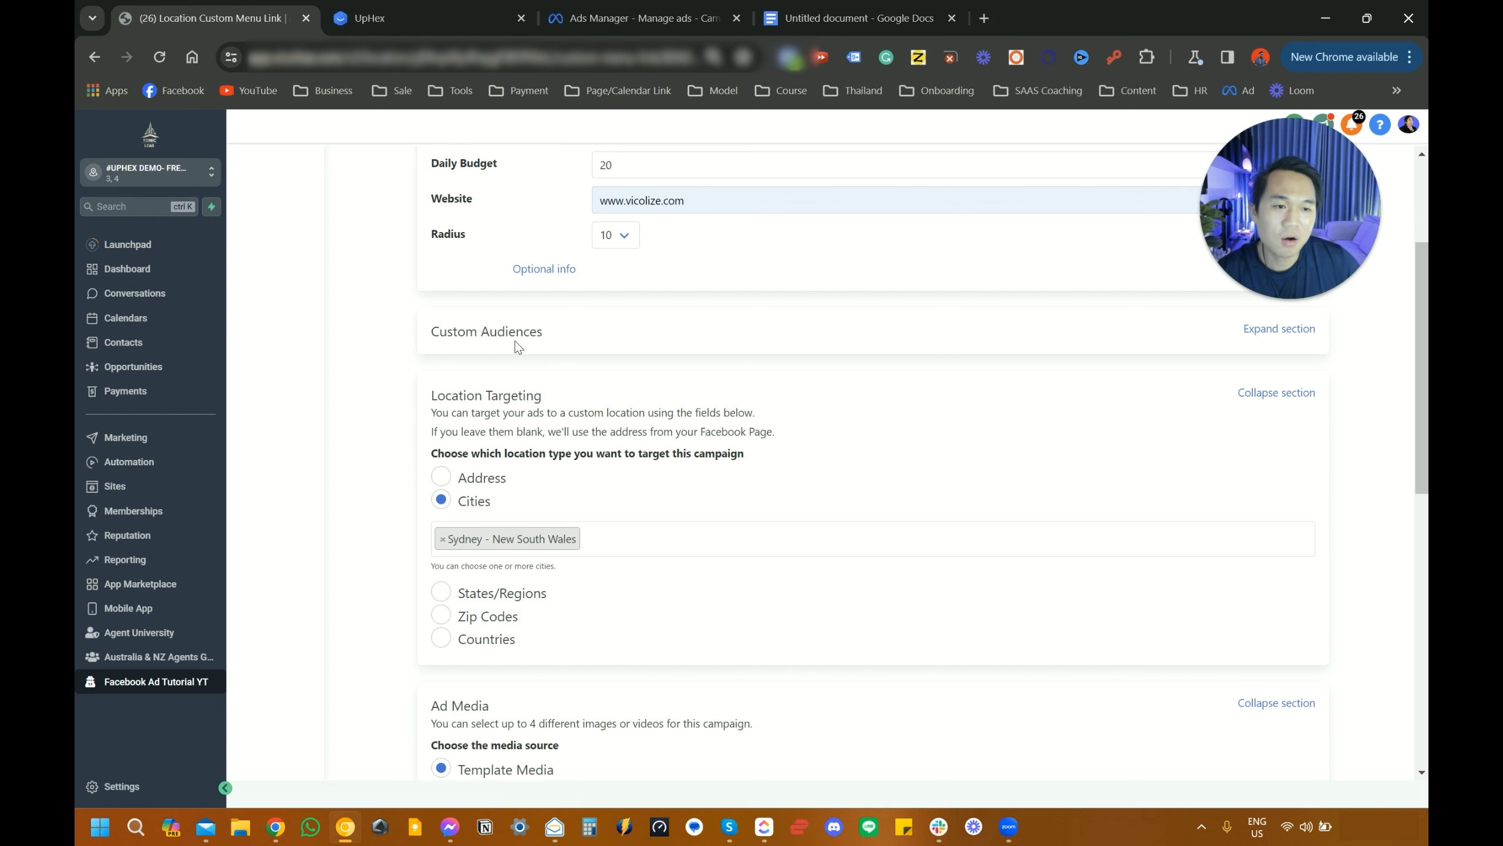
- Expand the Custom Audiences section and review the audiences available for retargeting
left_click(1279, 328)
left_click(1114, 376)
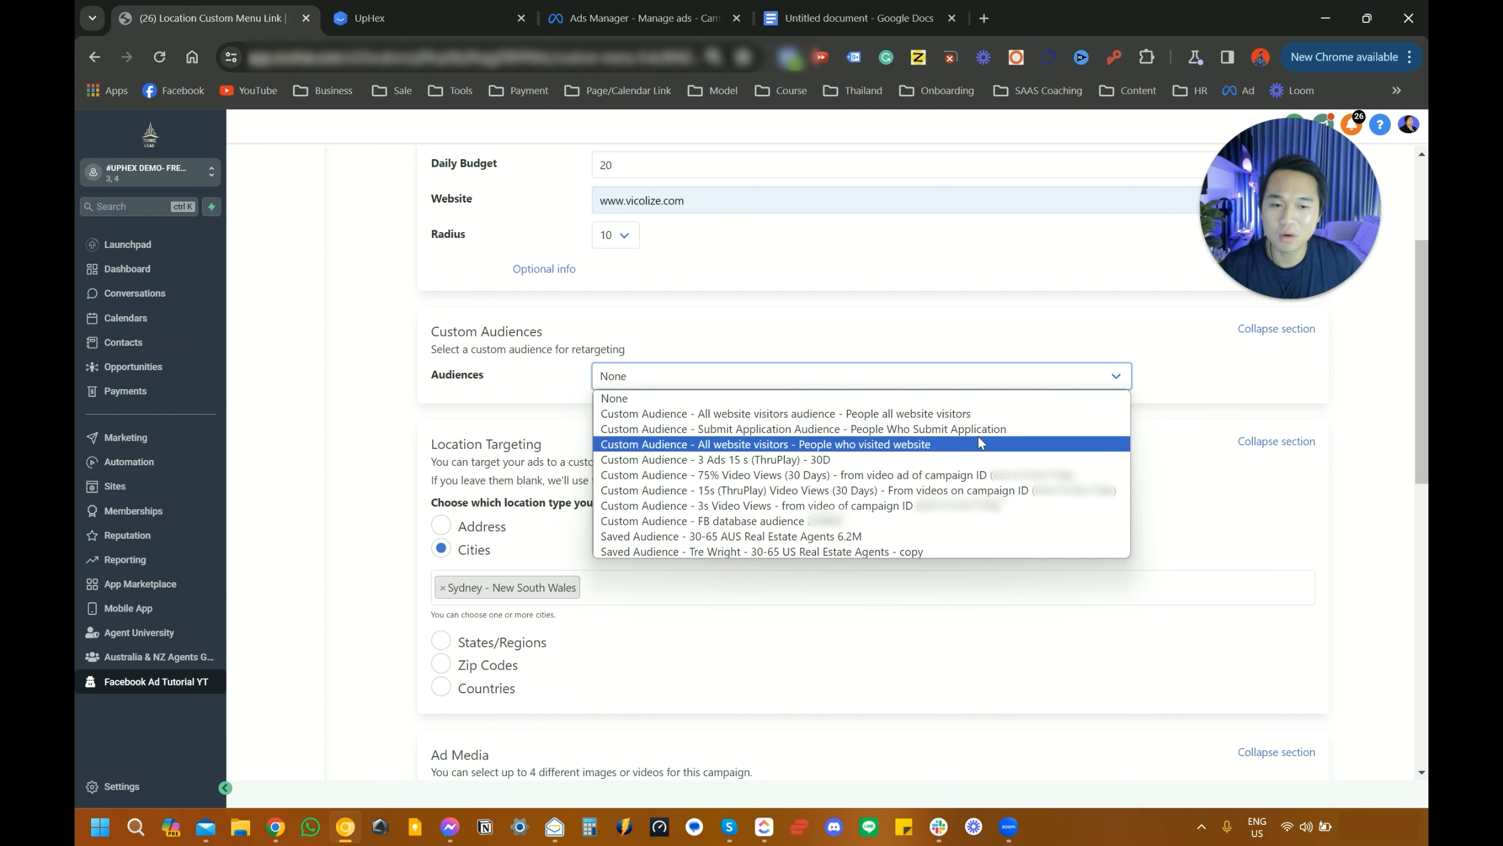
left_click(1352, 508)
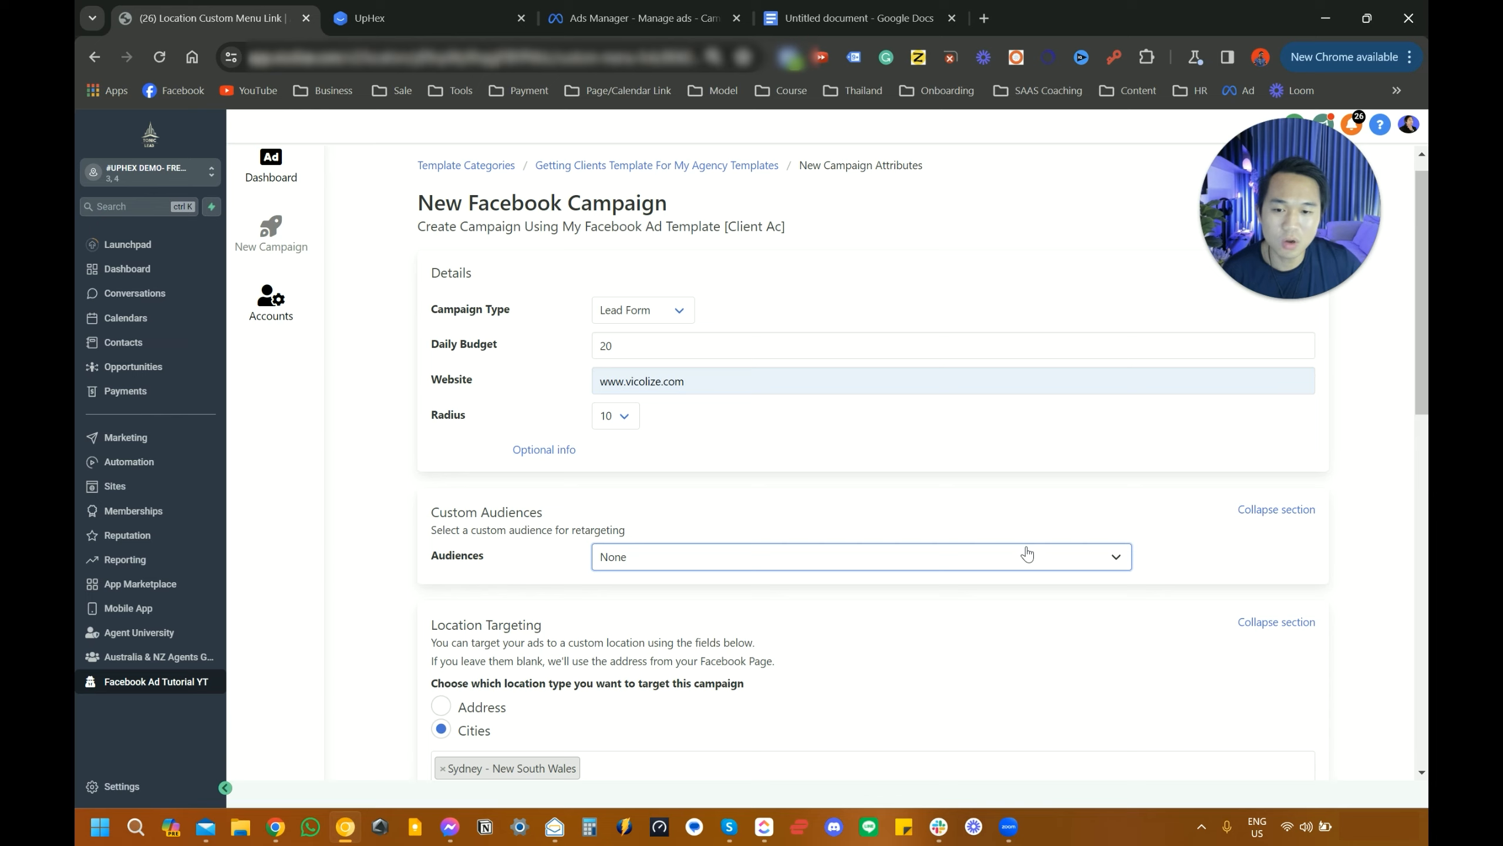
- Launch the campaign and read the instructions for mapping the lead form and adding it to a workflow
scroll(1083, 574, "down", 10)
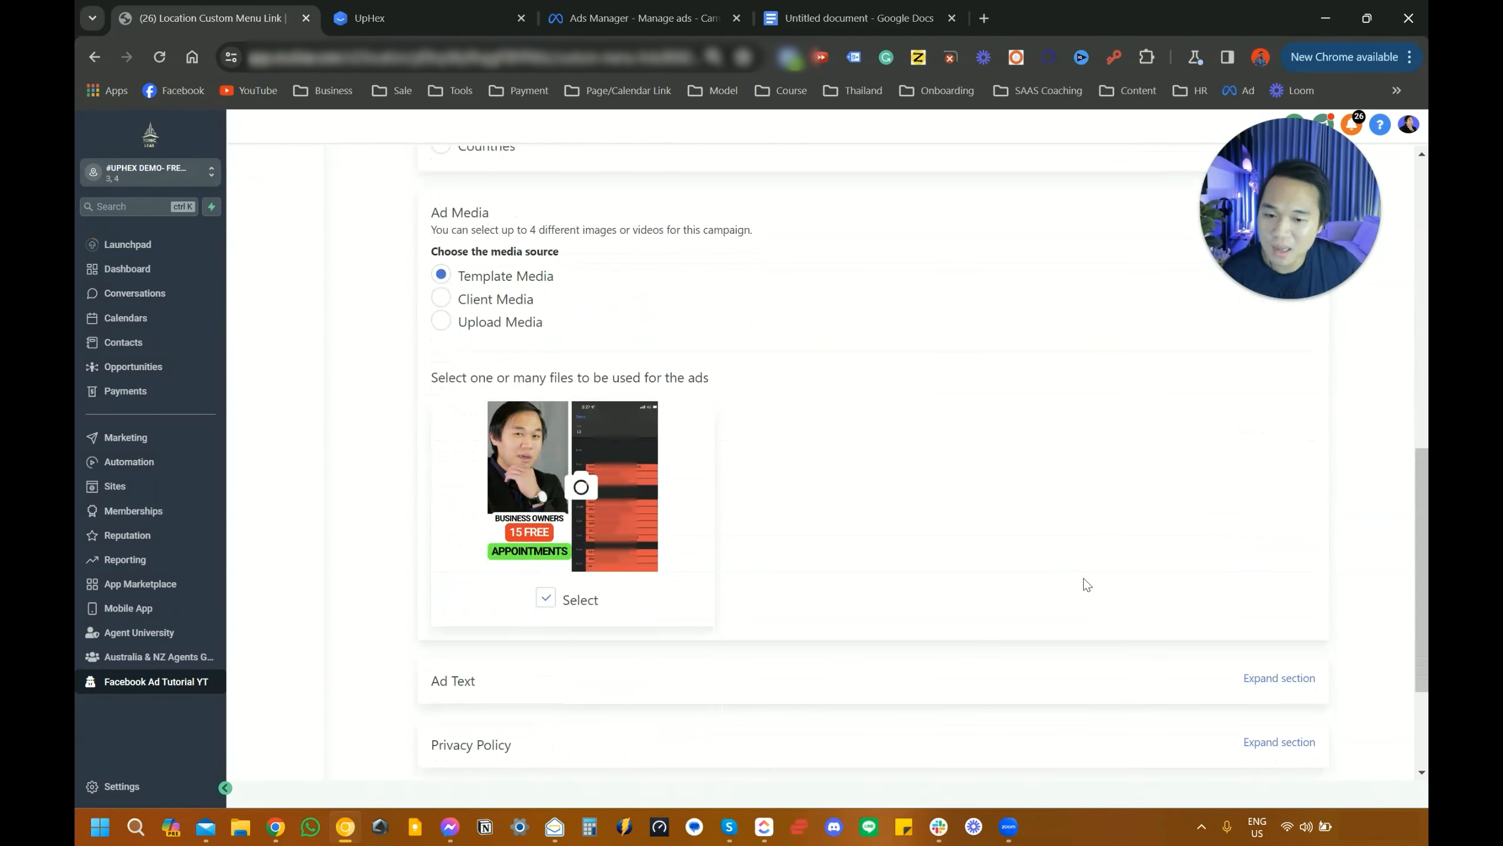
left_click(491, 730)
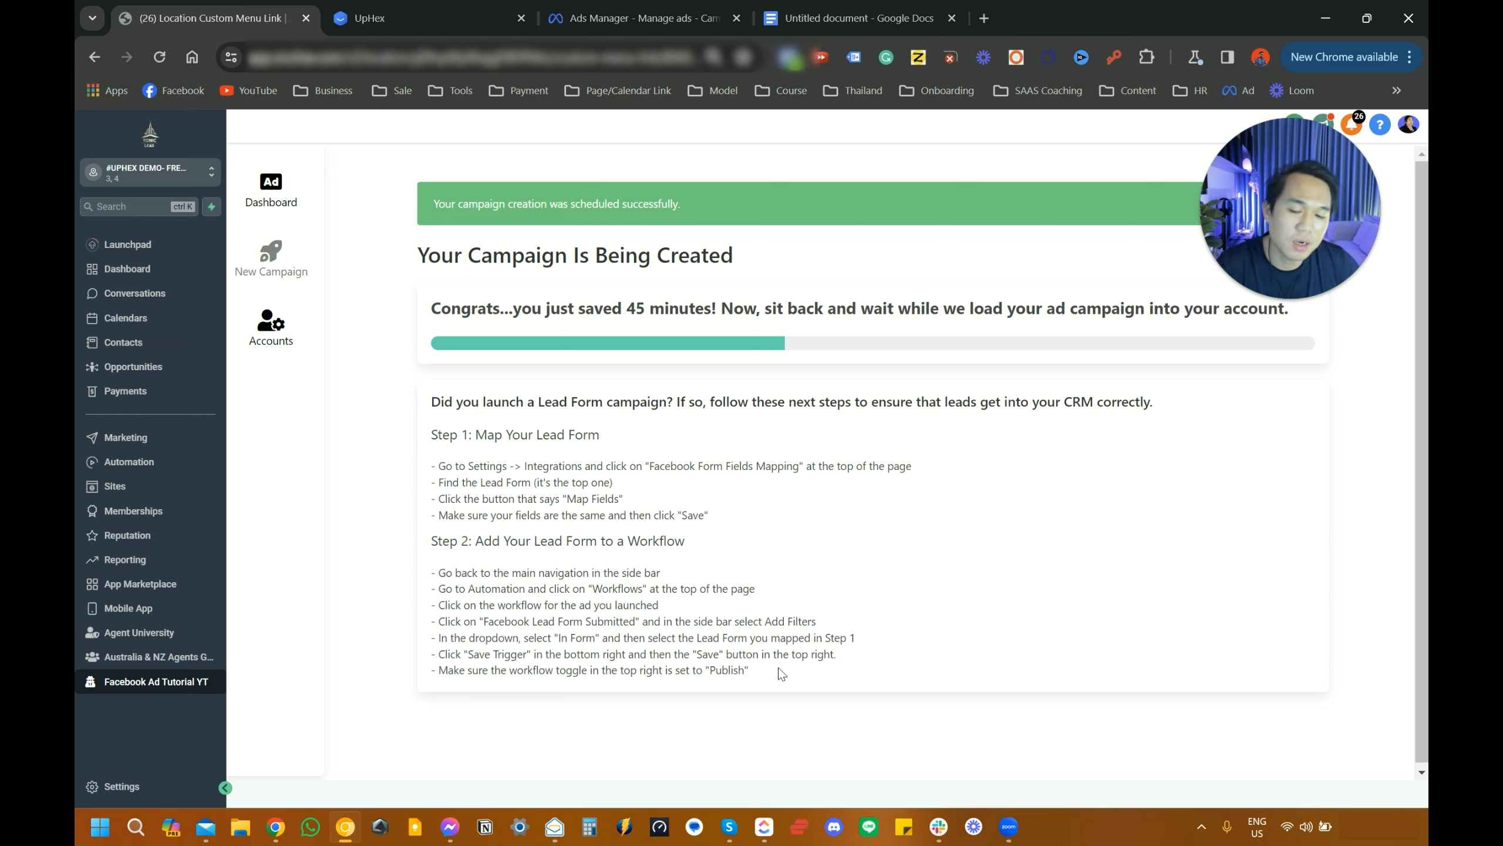
left_click_drag(755, 672, 411, 445)
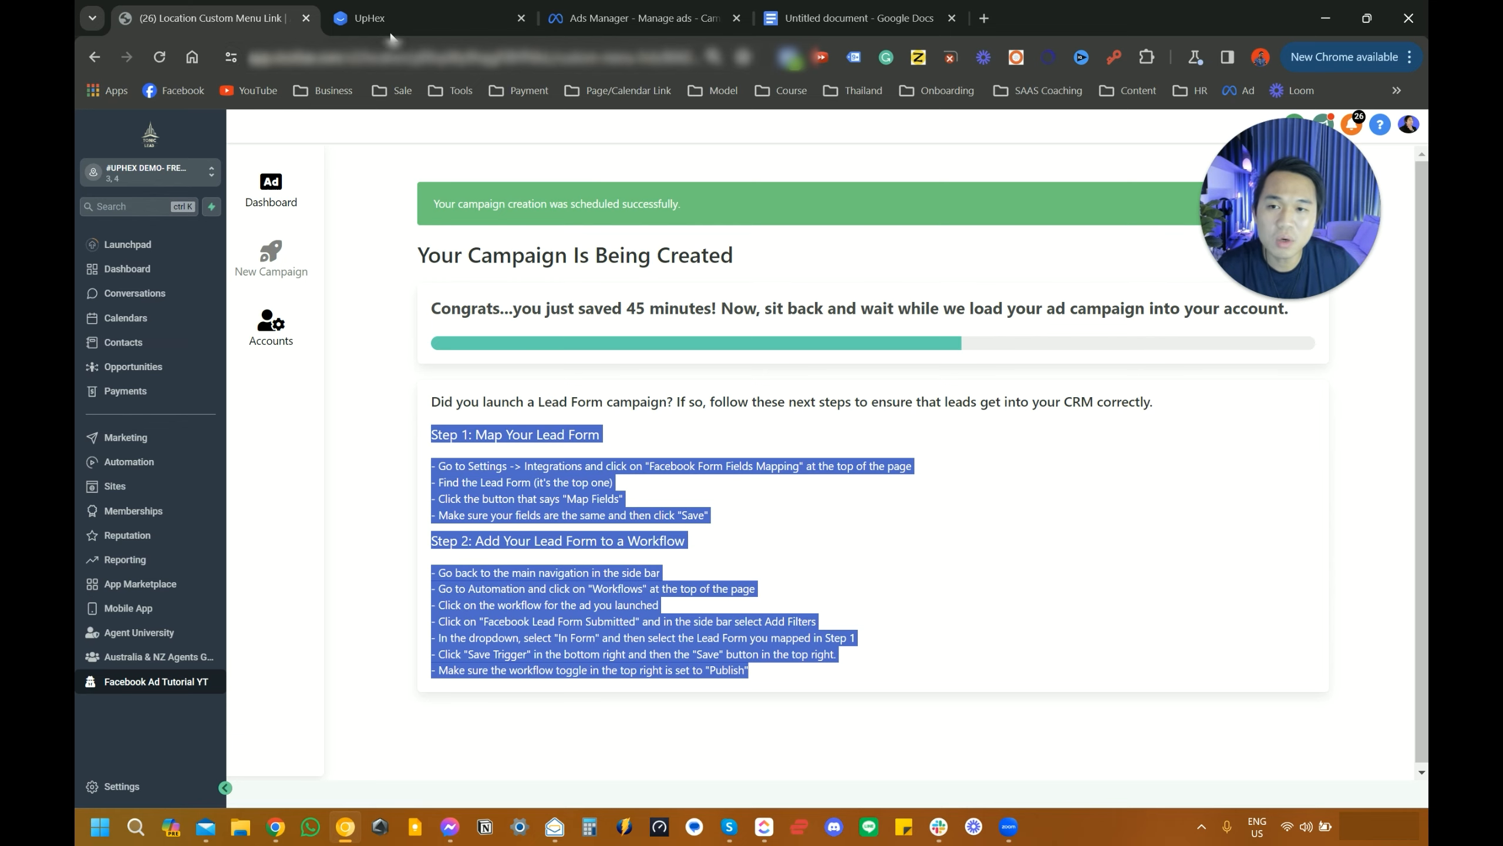
- Switch to UpHex and check the Youtube Tutorial client in the My Clients list
left_click(395, 17)
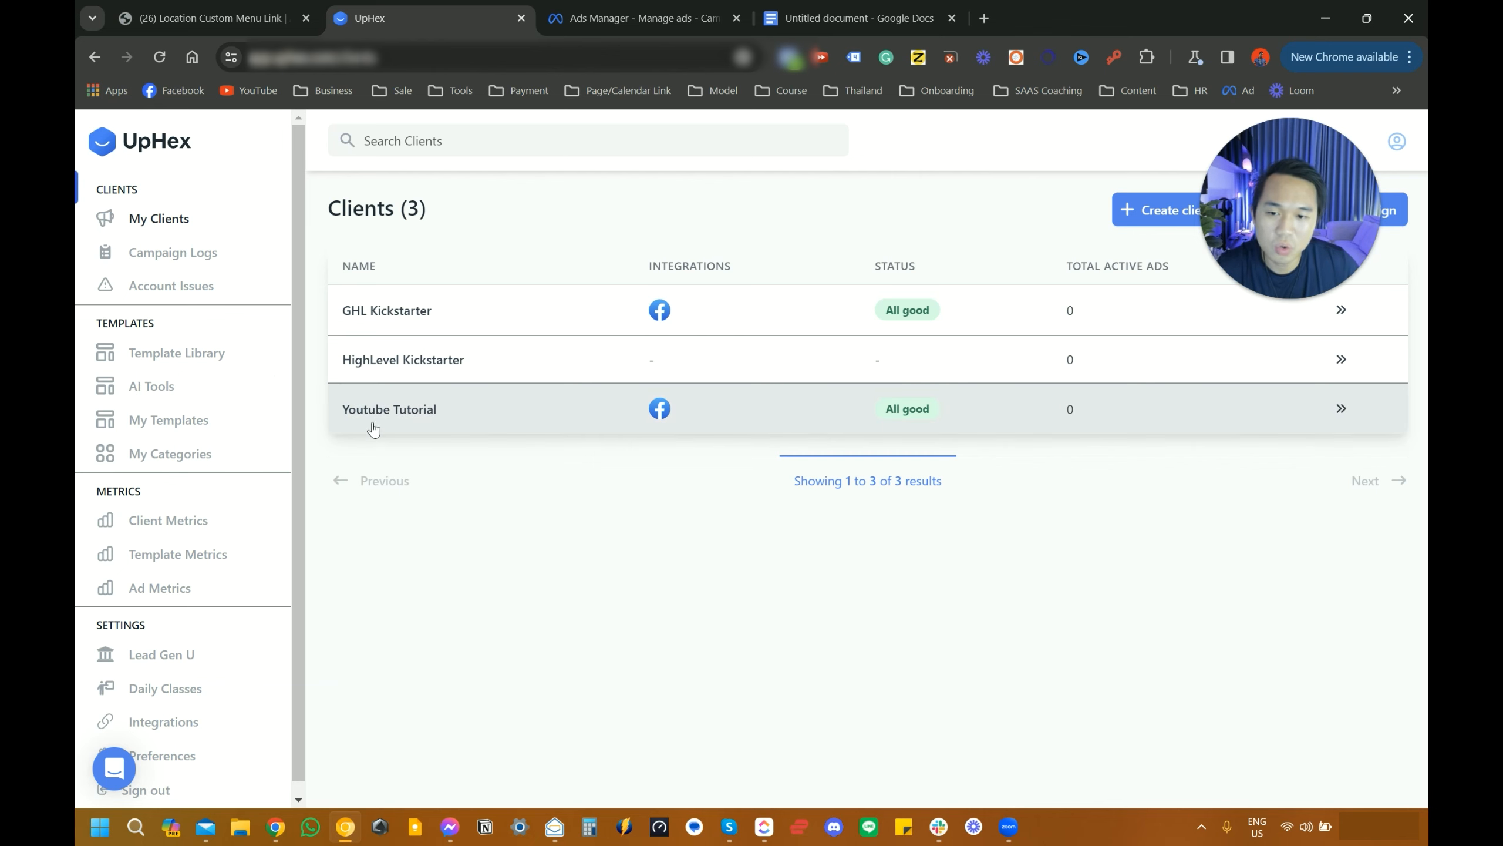
left_click_drag(336, 408, 439, 426)
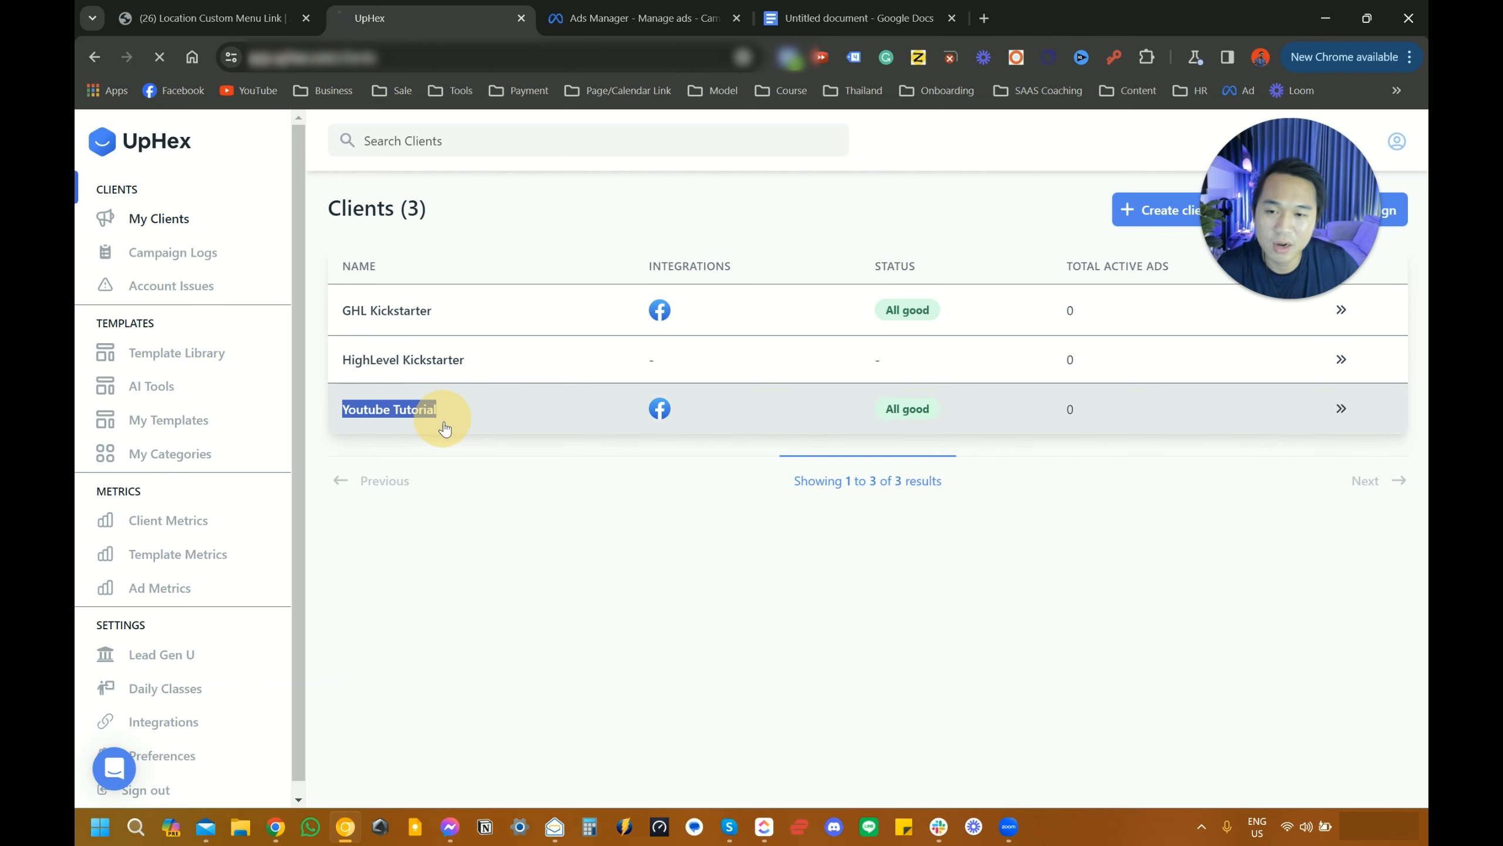
left_click(158, 221)
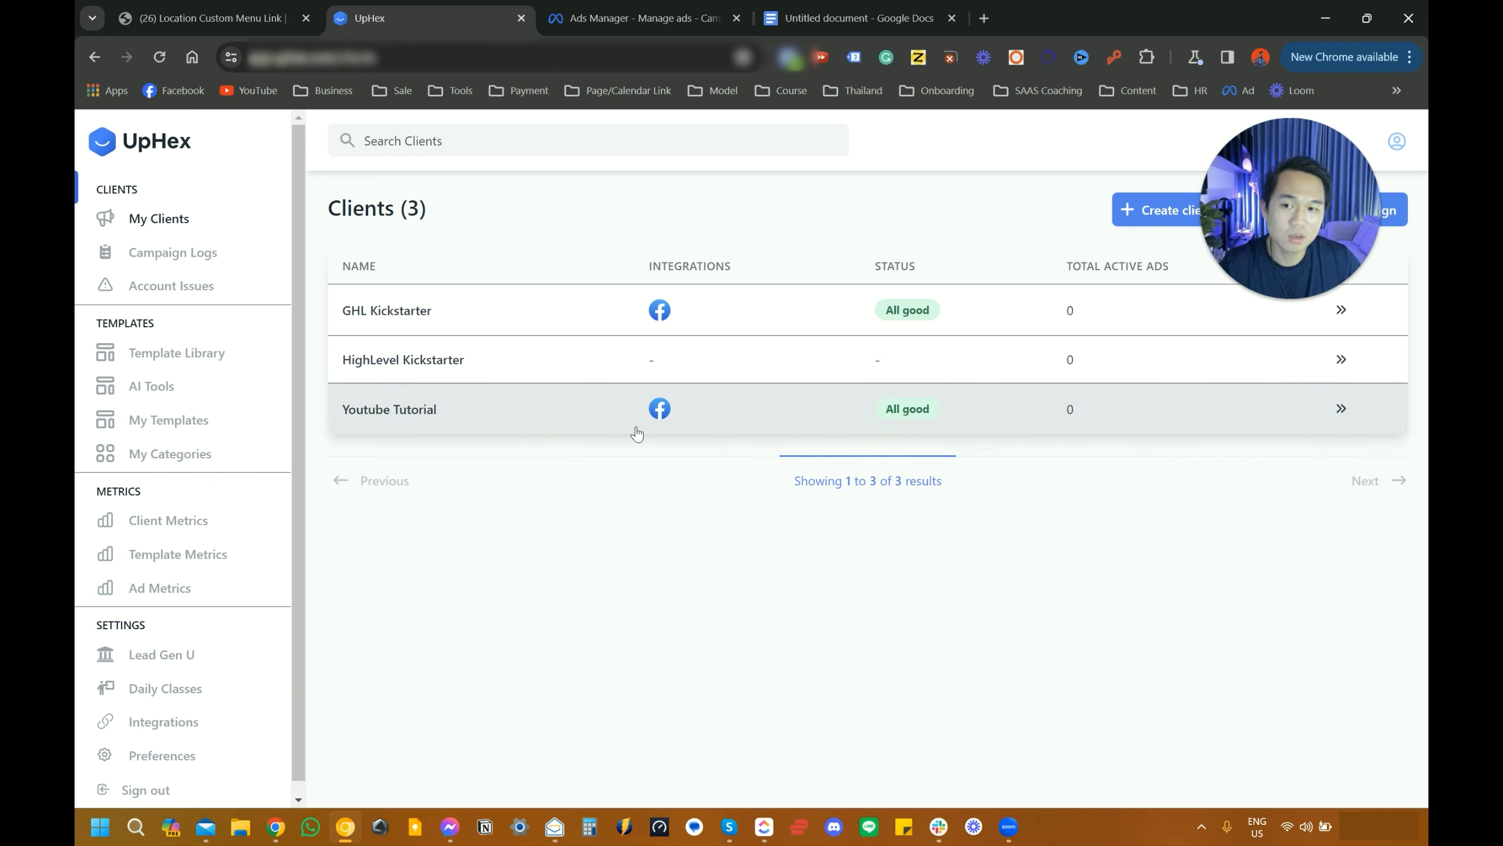
- Switch back to HighLevel and check the launched campaign's daily budget on the ad Dashboard
left_click(199, 8)
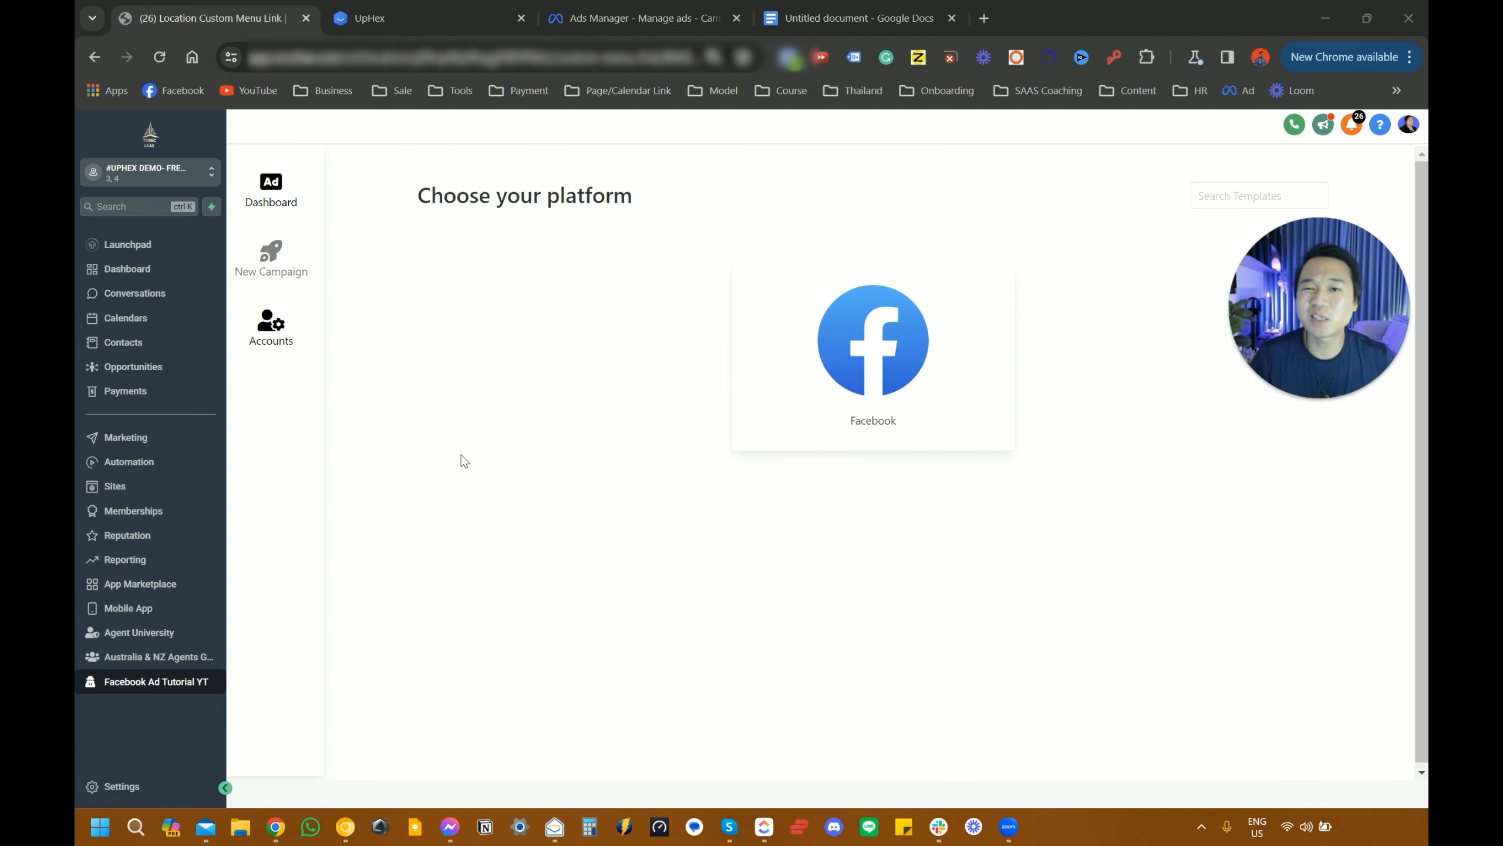
left_click(278, 196)
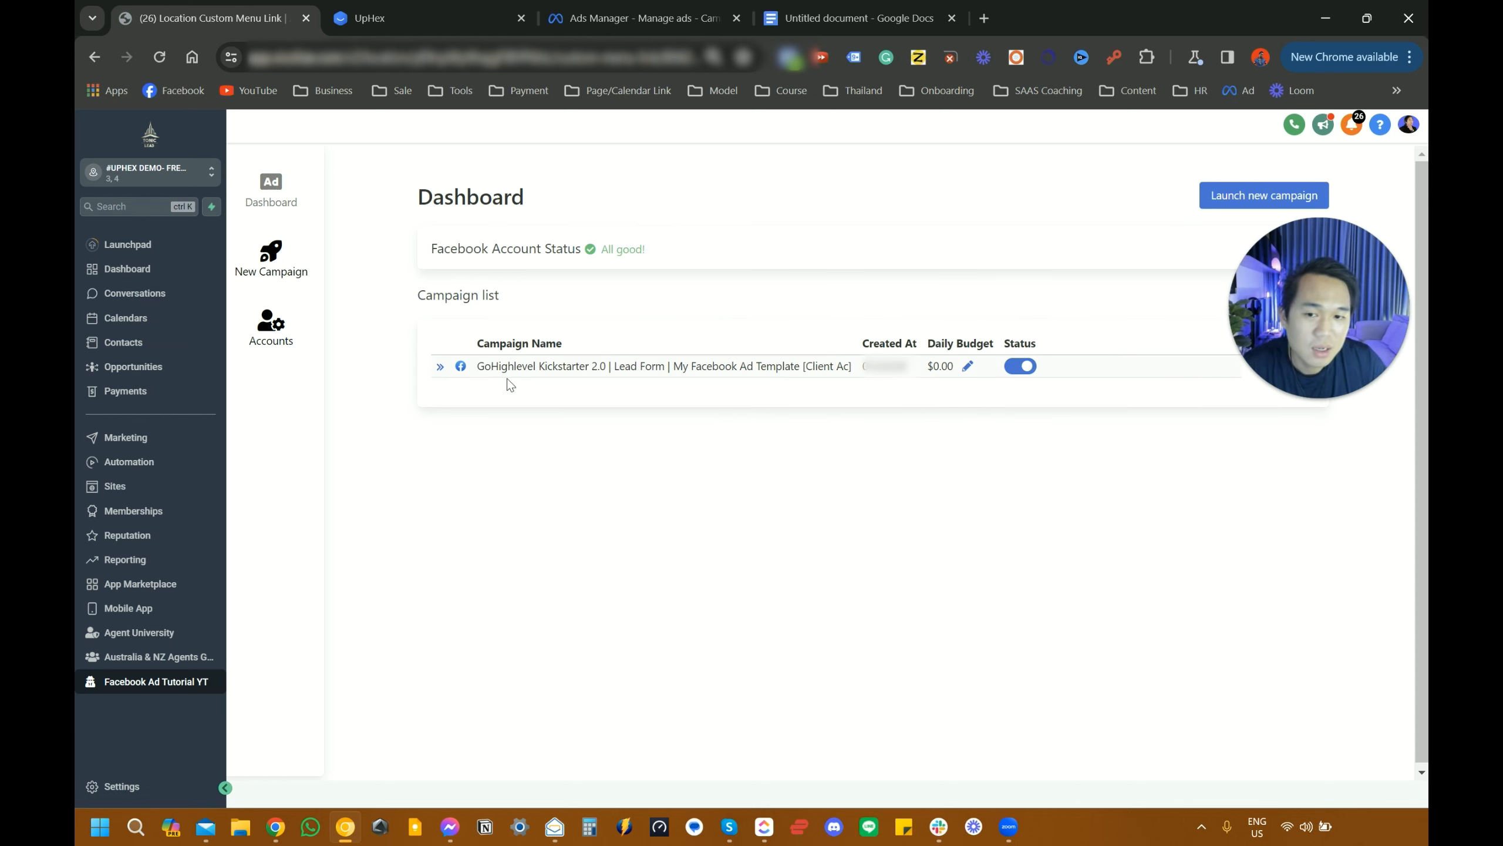
left_click_drag(931, 362, 954, 364)
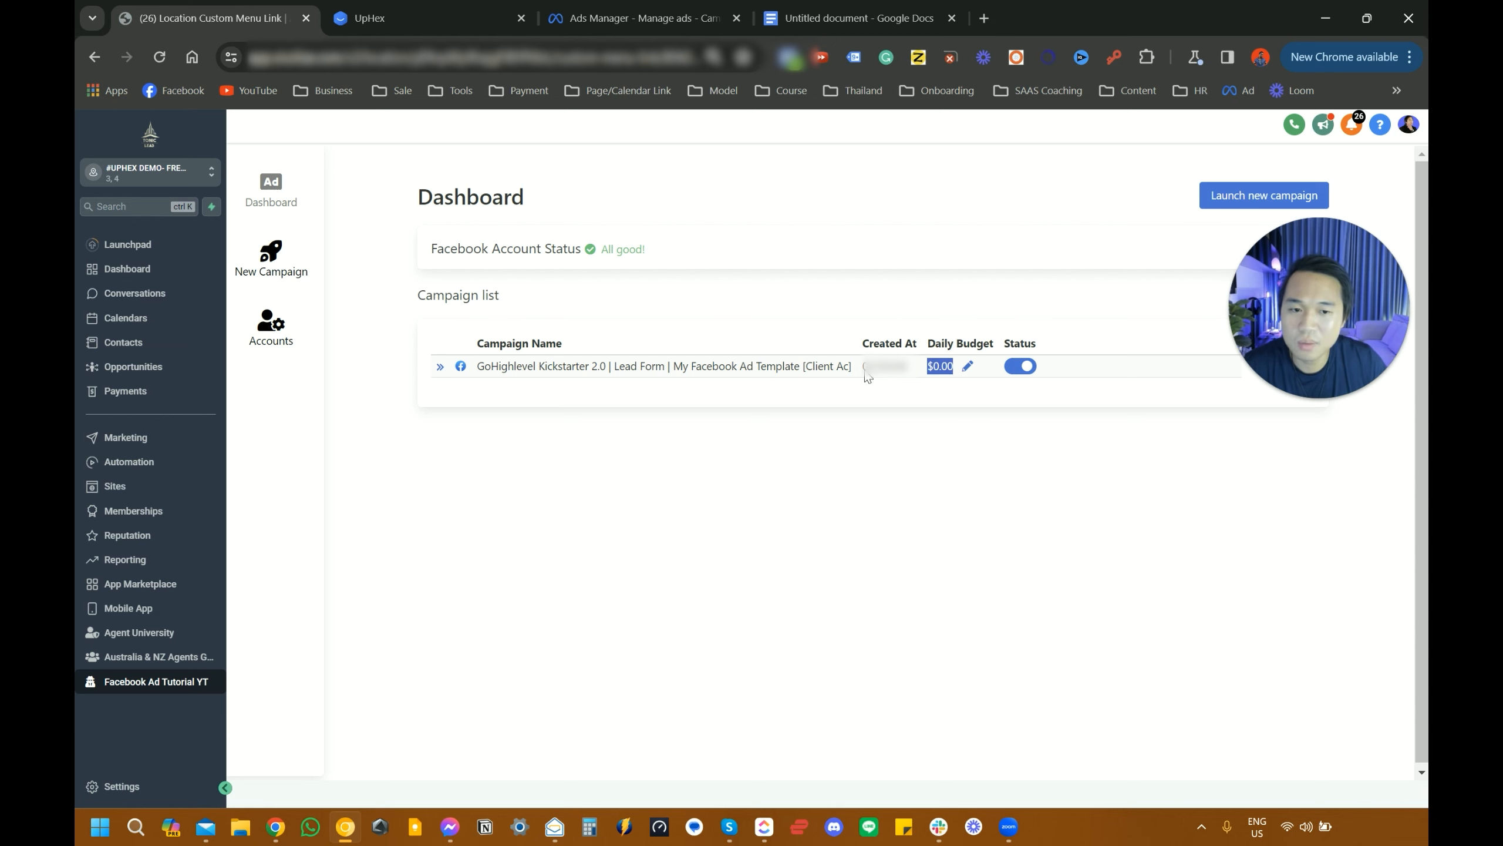
- Check the newest entry in UpHex's Campaign Logs, then the campaign's delivery status in Meta Ads Manager
left_click(400, 7)
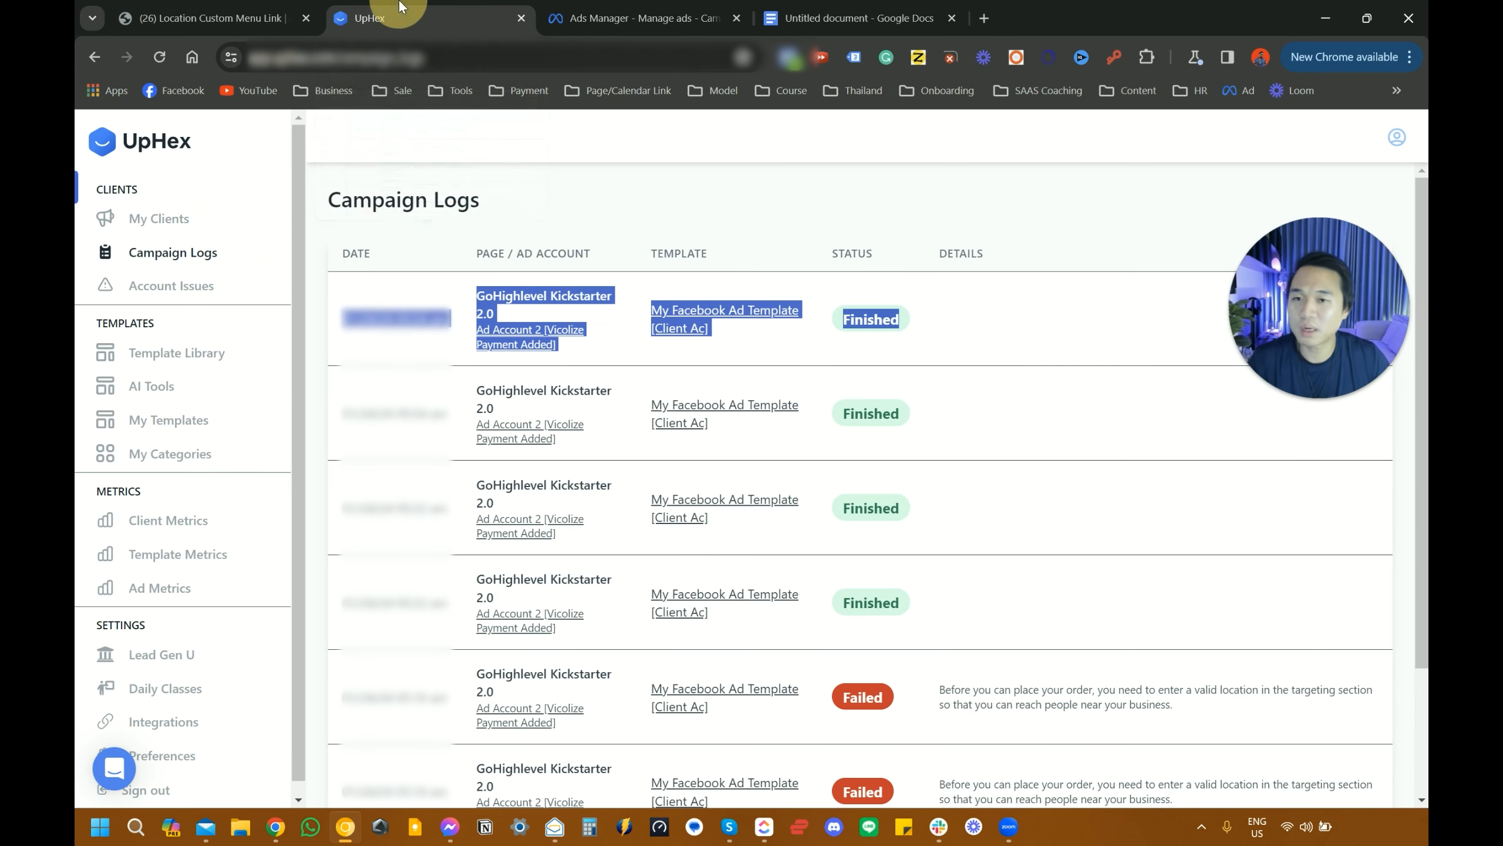
left_click(587, 201)
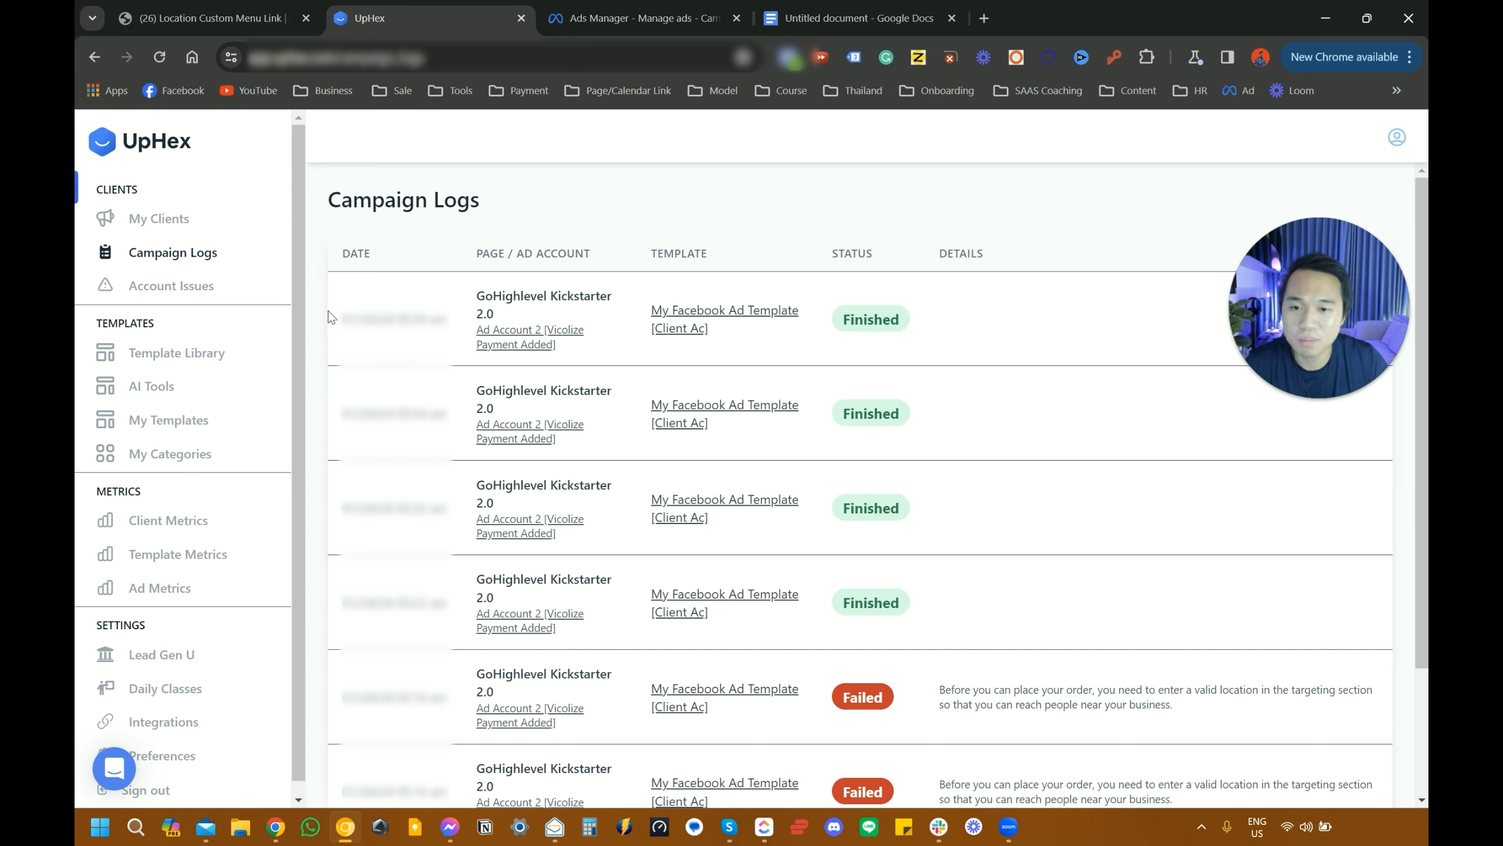
left_click_drag(336, 310, 960, 344)
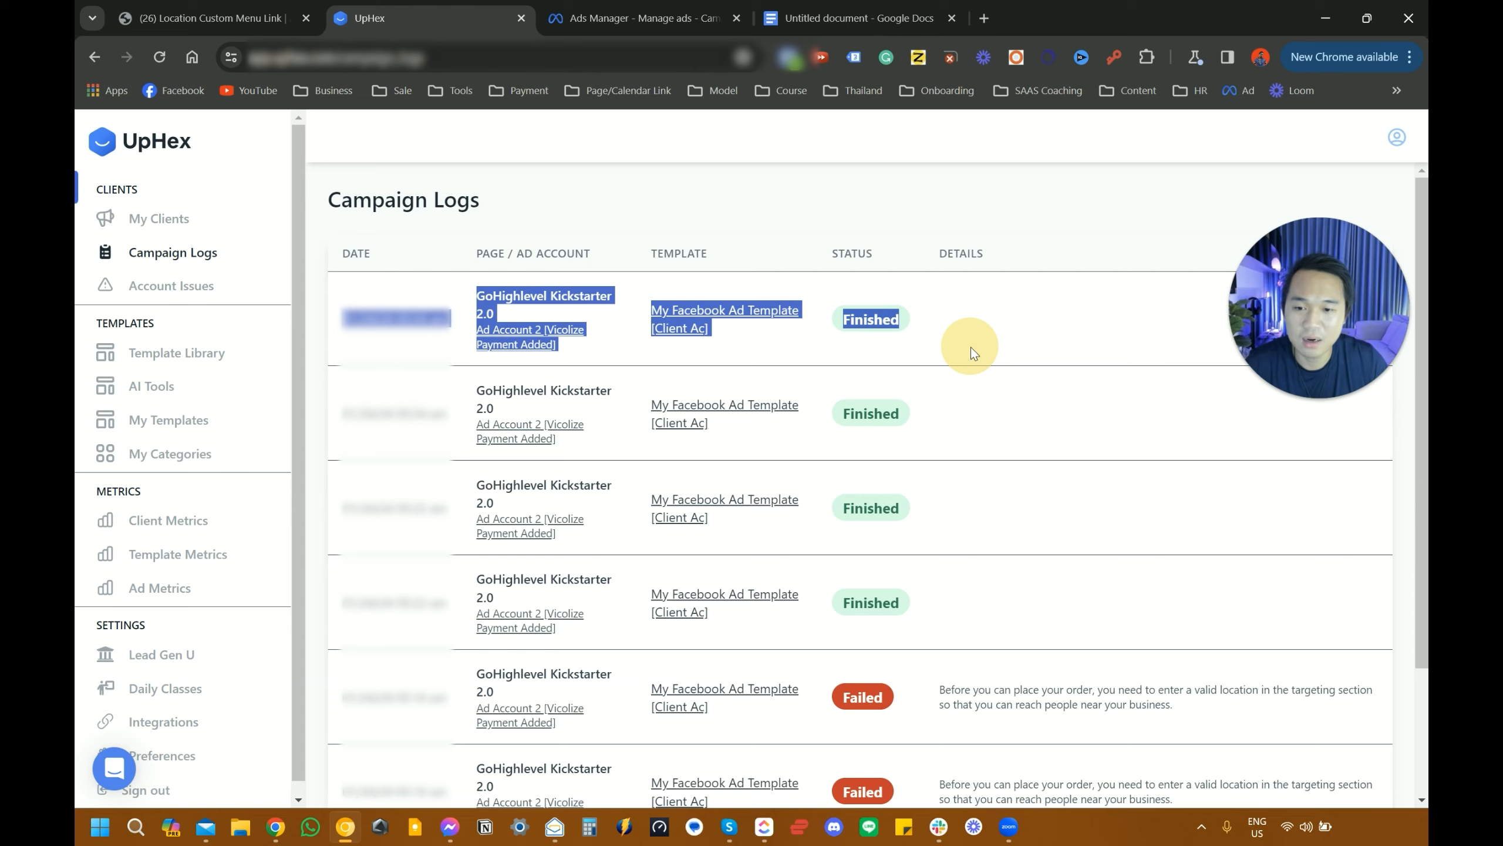
left_click(597, 18)
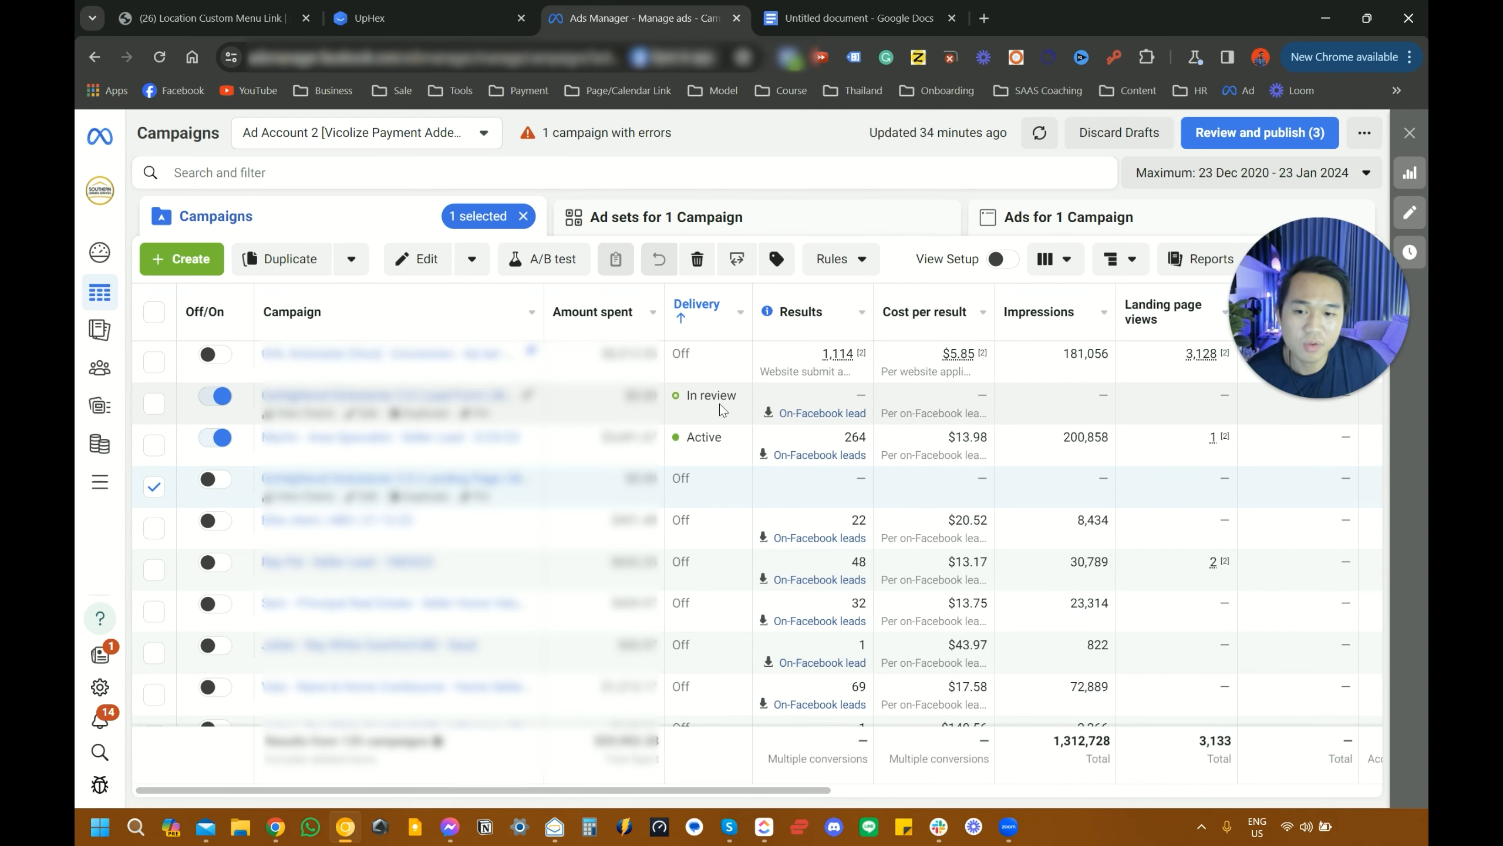
- Switch back to HighLevel, try to open Facebook Form Fields Mapping in the Integrations settings, and dismiss the alert
mouse_move(270, 5)
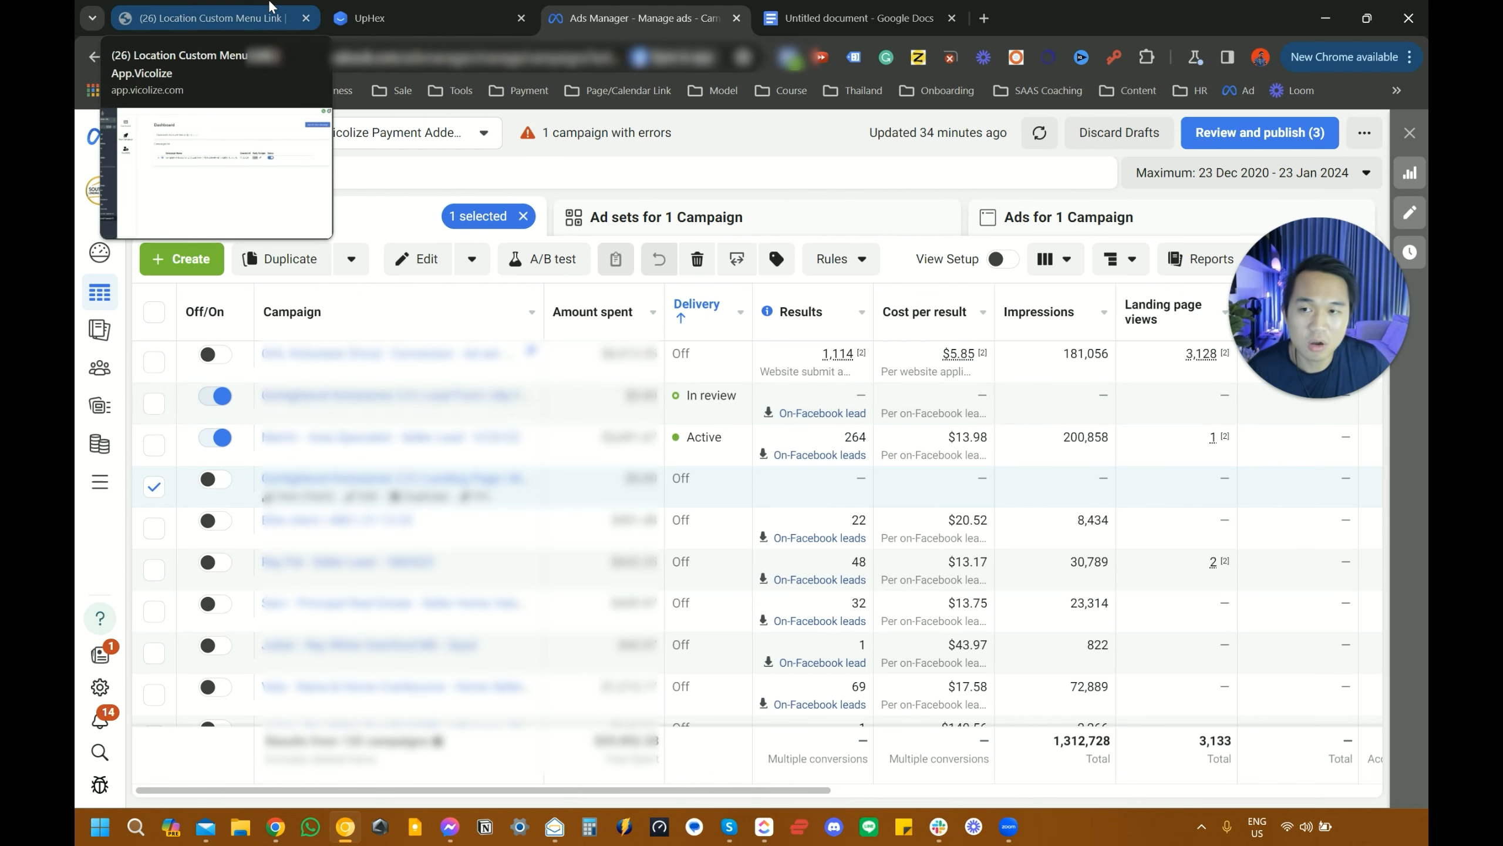
left_click(270, 6)
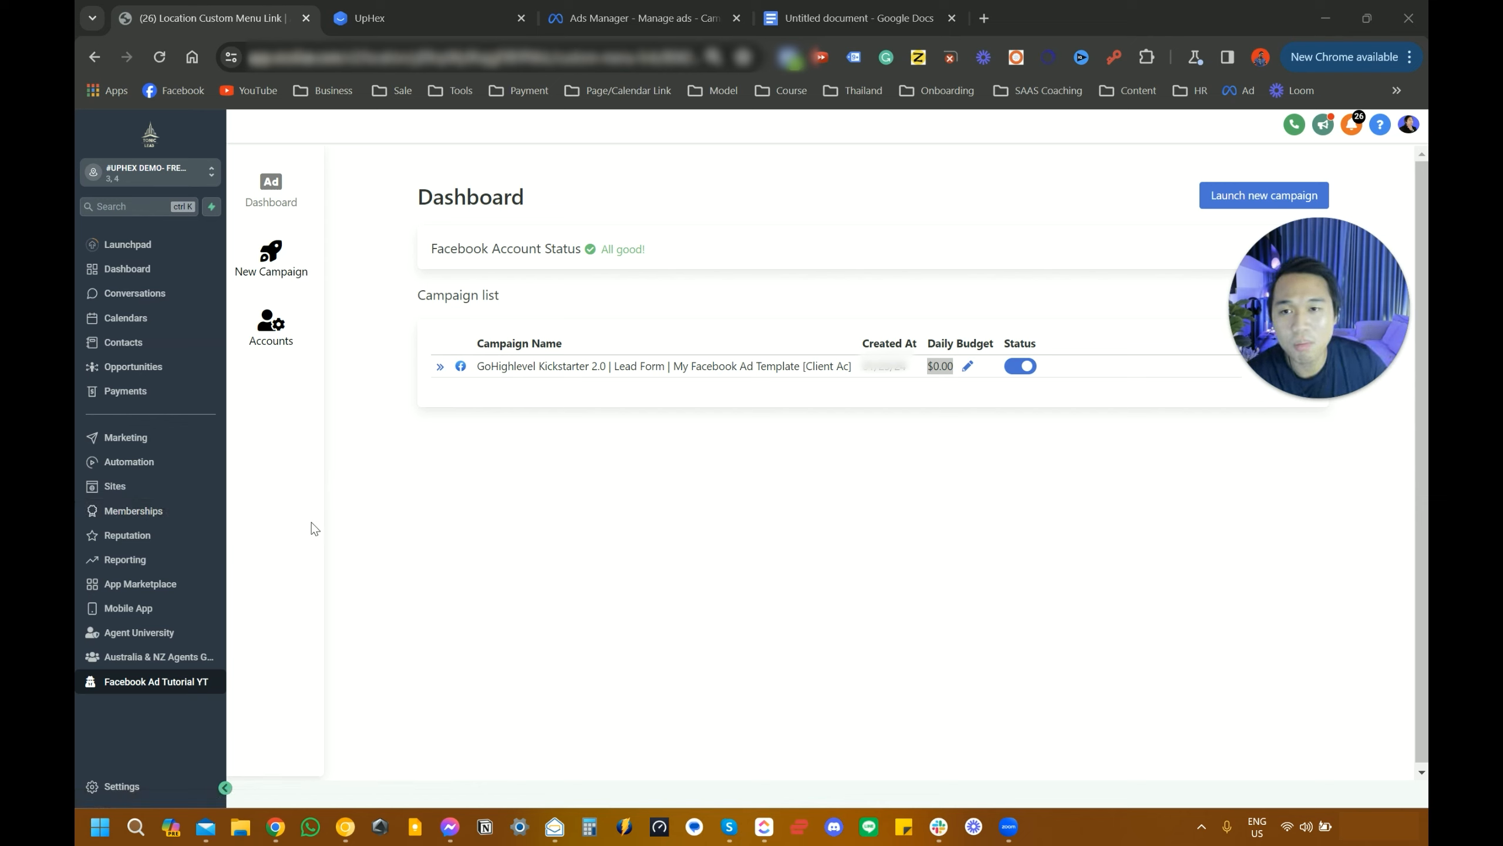
left_click(121, 788)
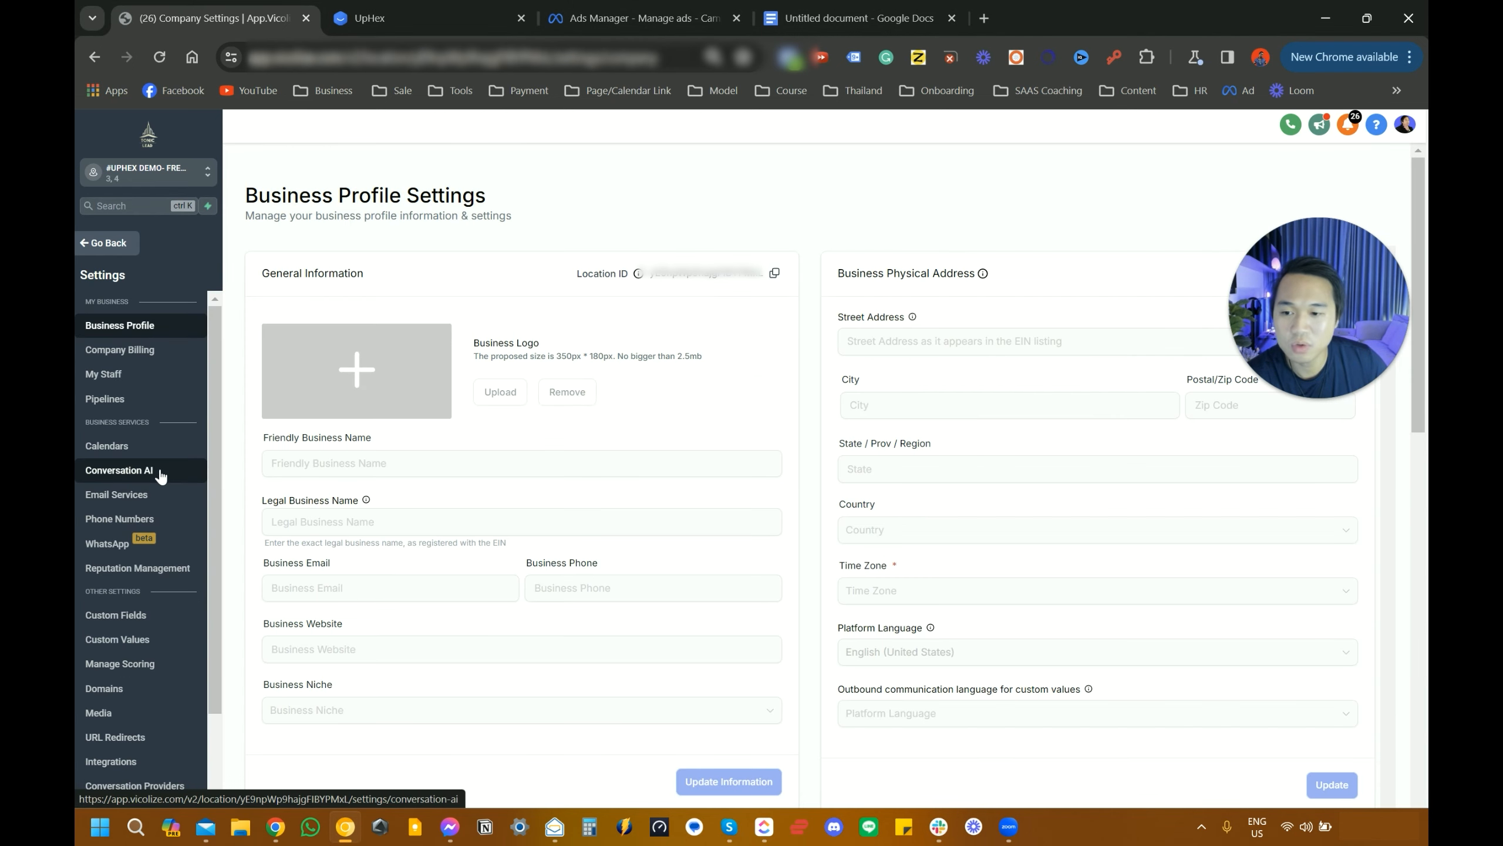
scroll(140, 645, "down", 2)
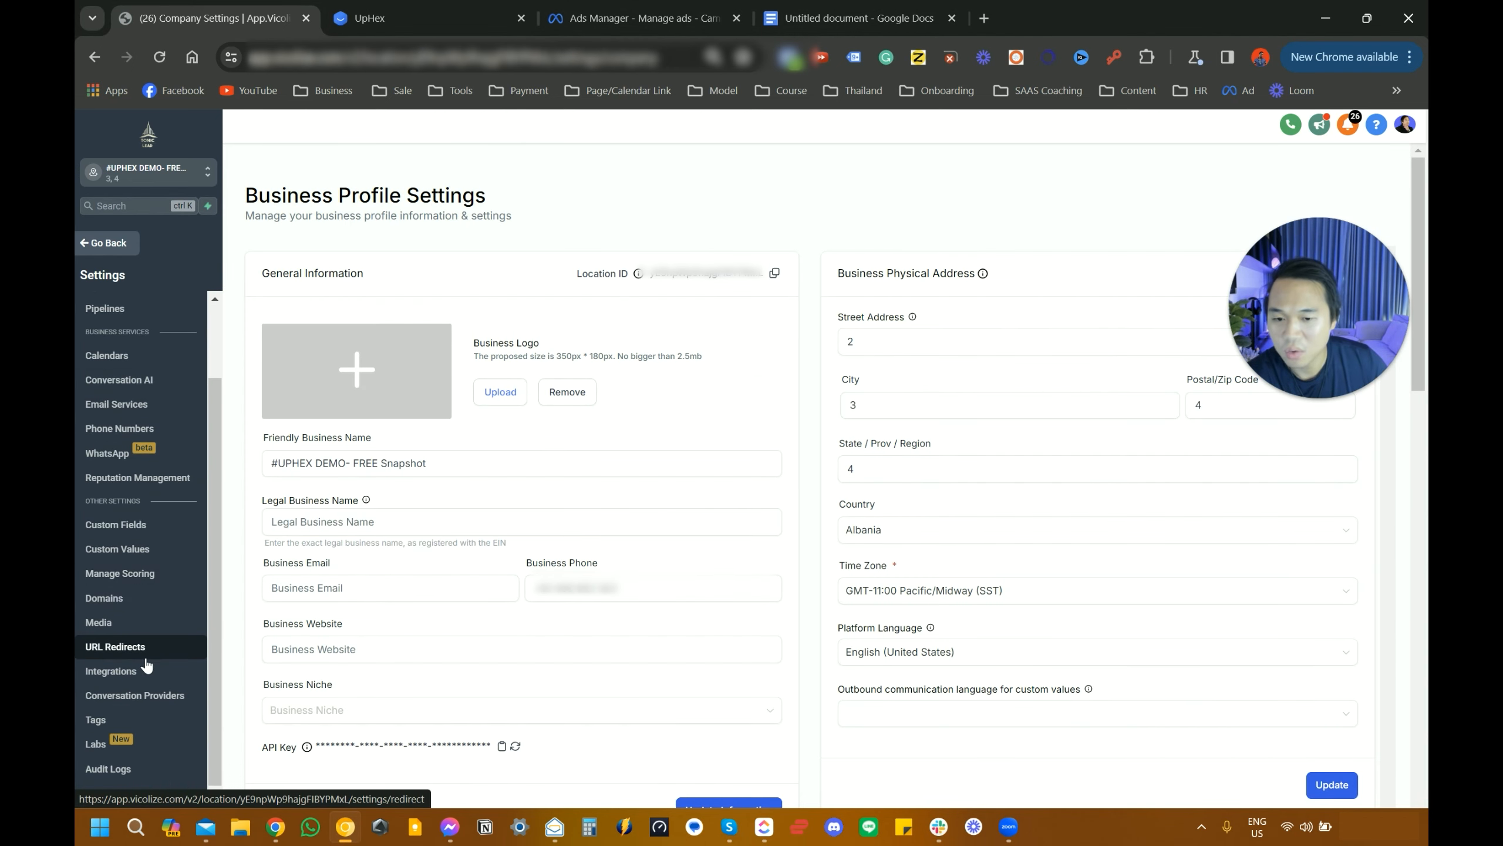
left_click(138, 675)
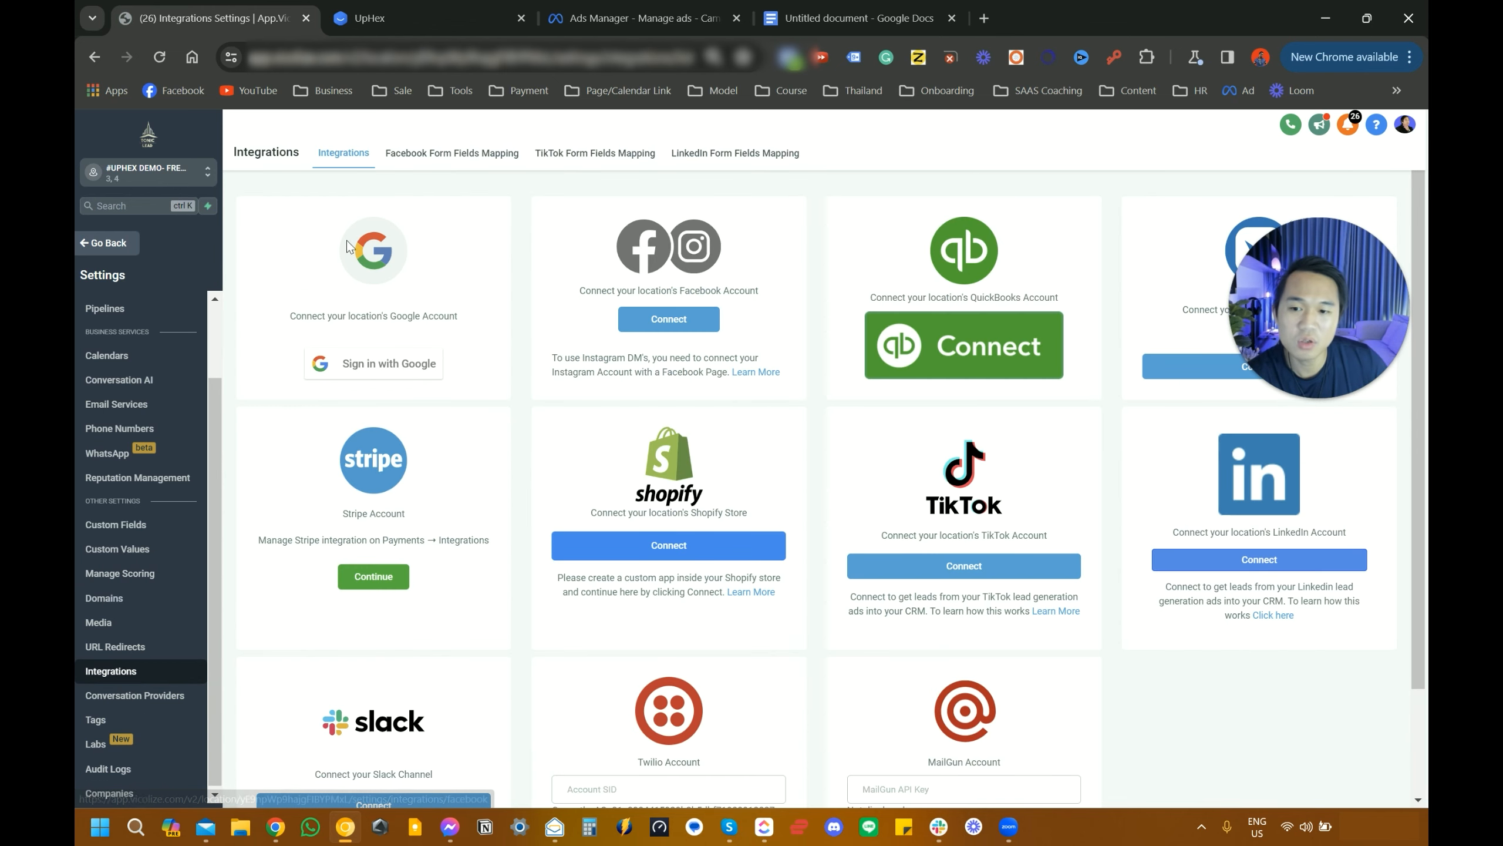
left_click(488, 157)
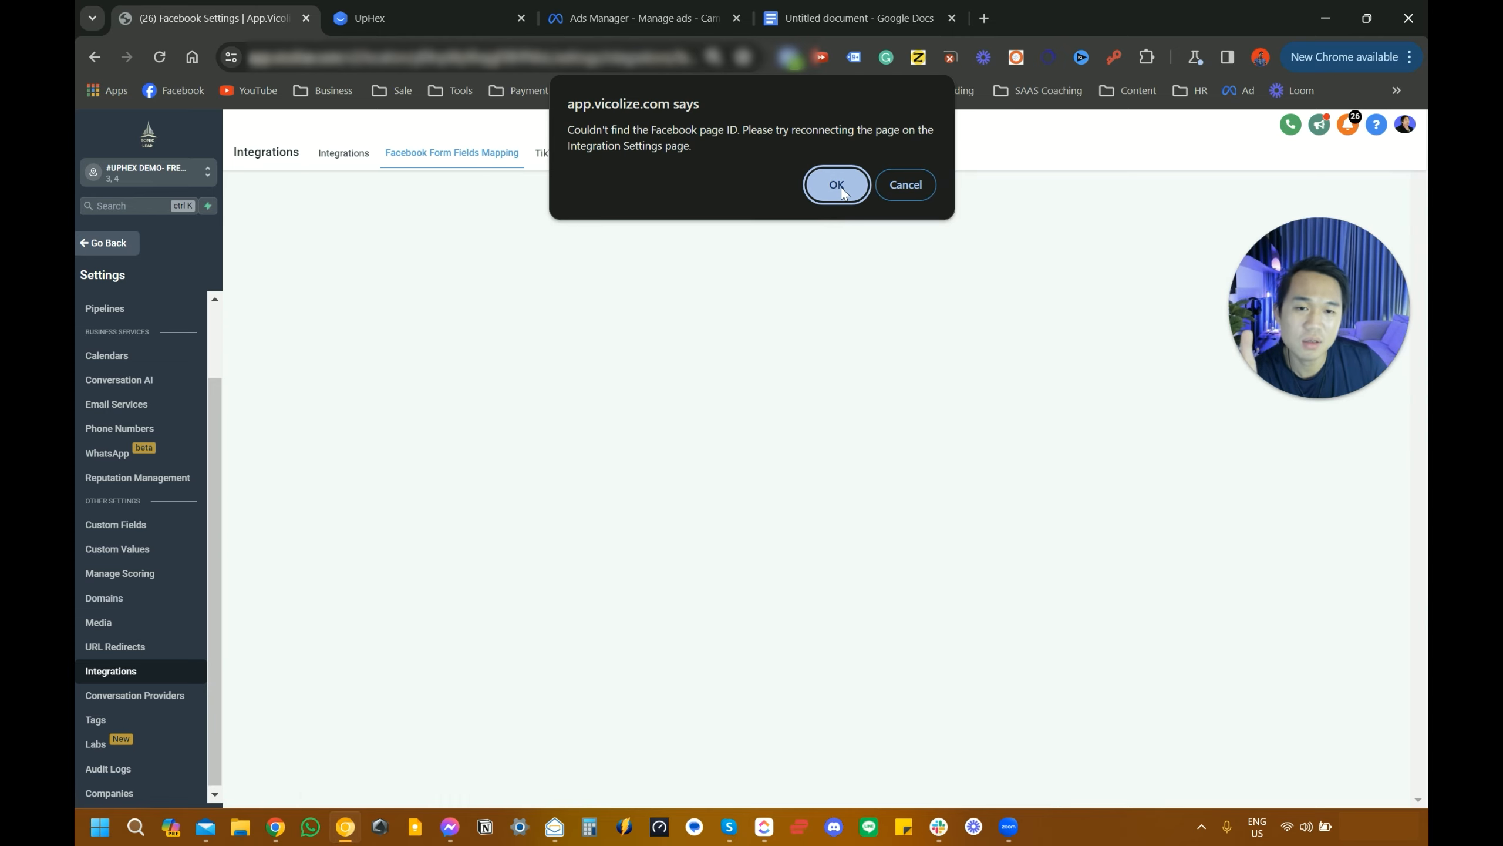
left_click(889, 187)
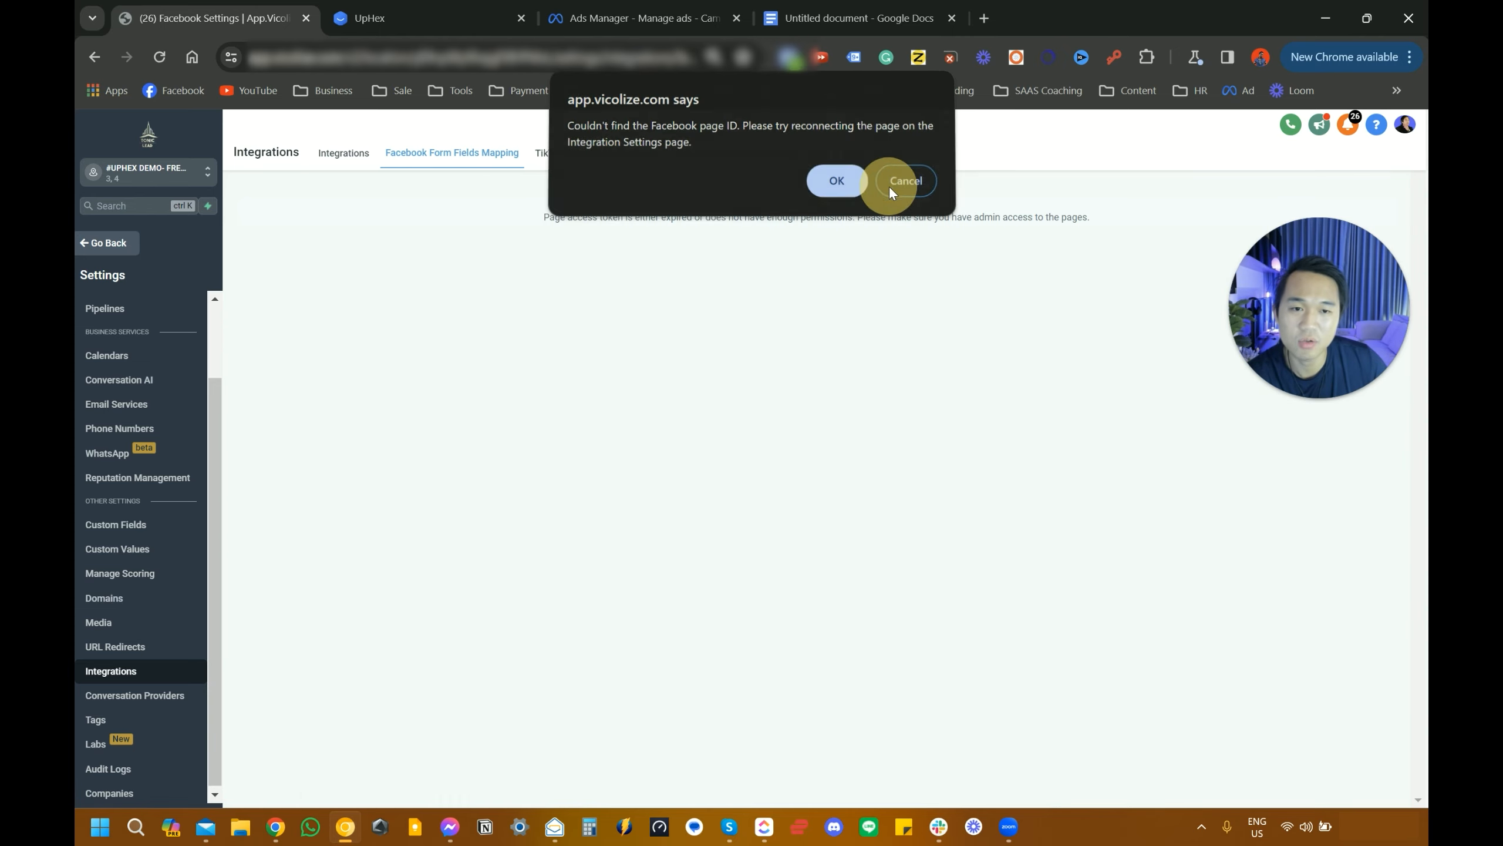
- Connect the location's Facebook account in the integrations and link the GoHighlevel Kickstarter 2.0 page to it
left_click(335, 157)
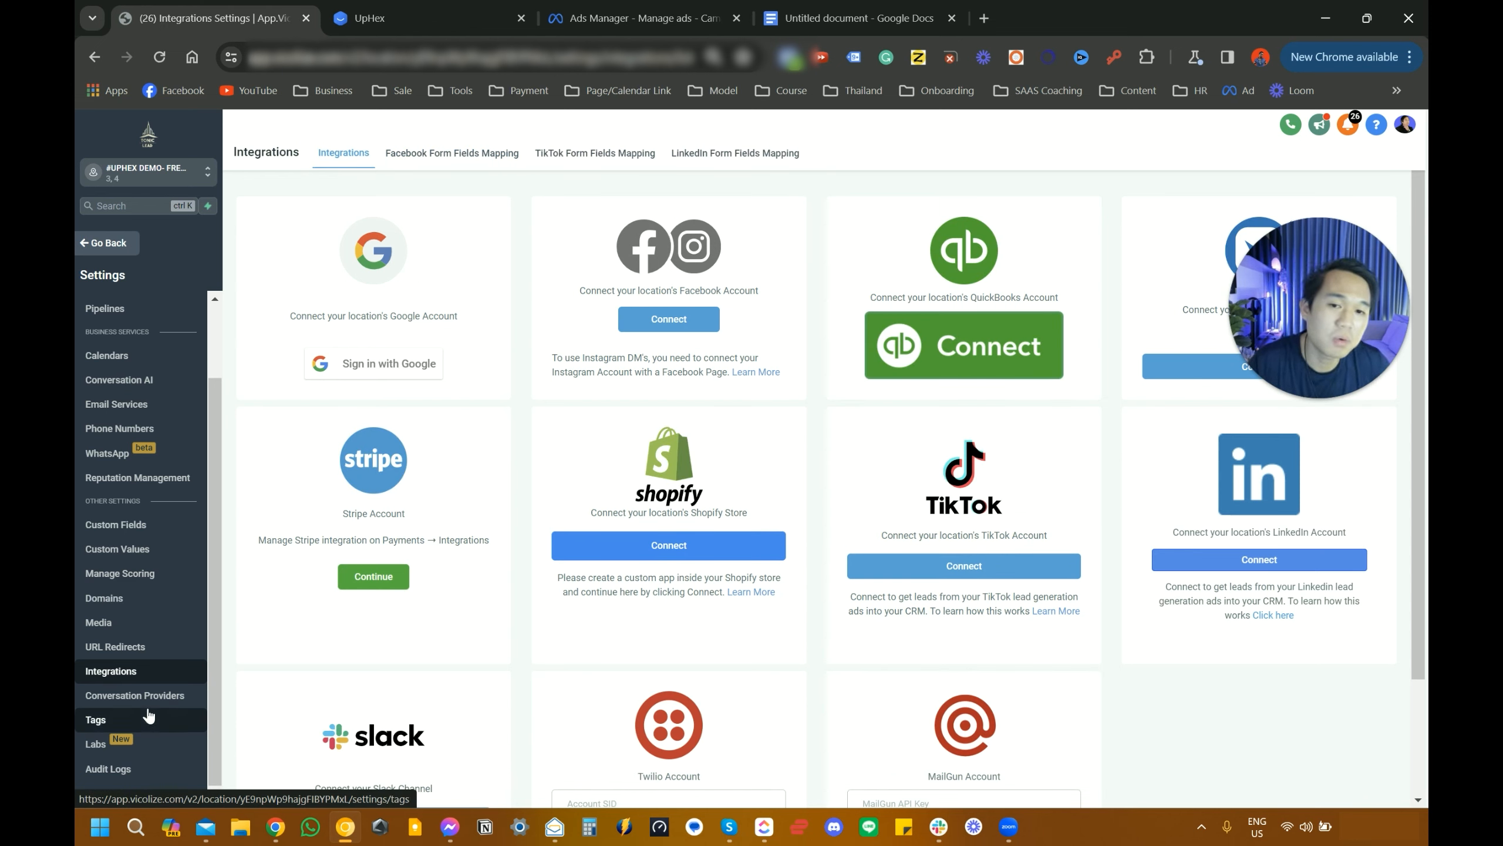
left_click(668, 322)
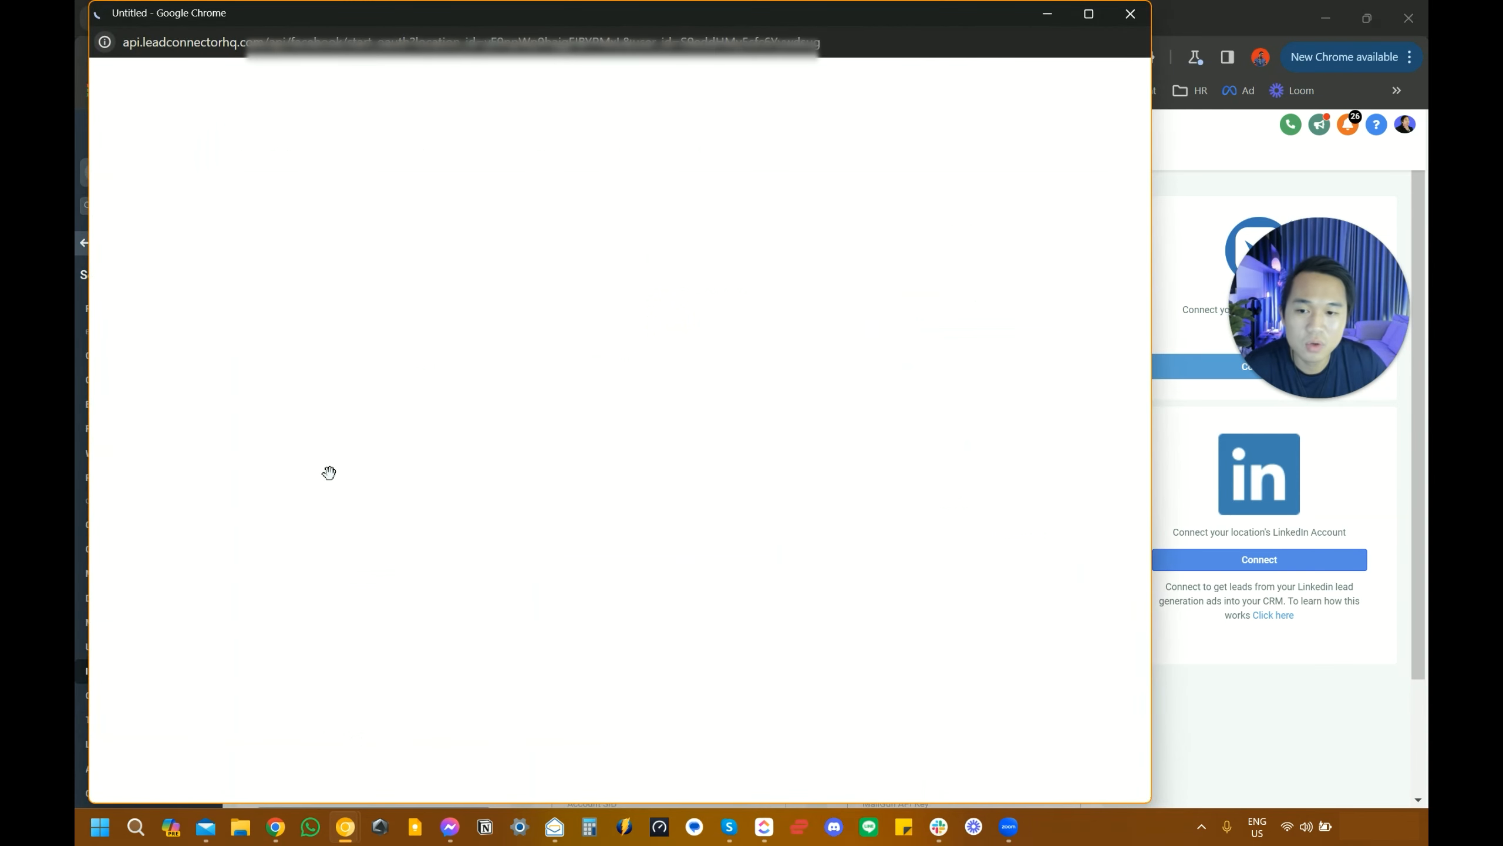
left_click(195, 484)
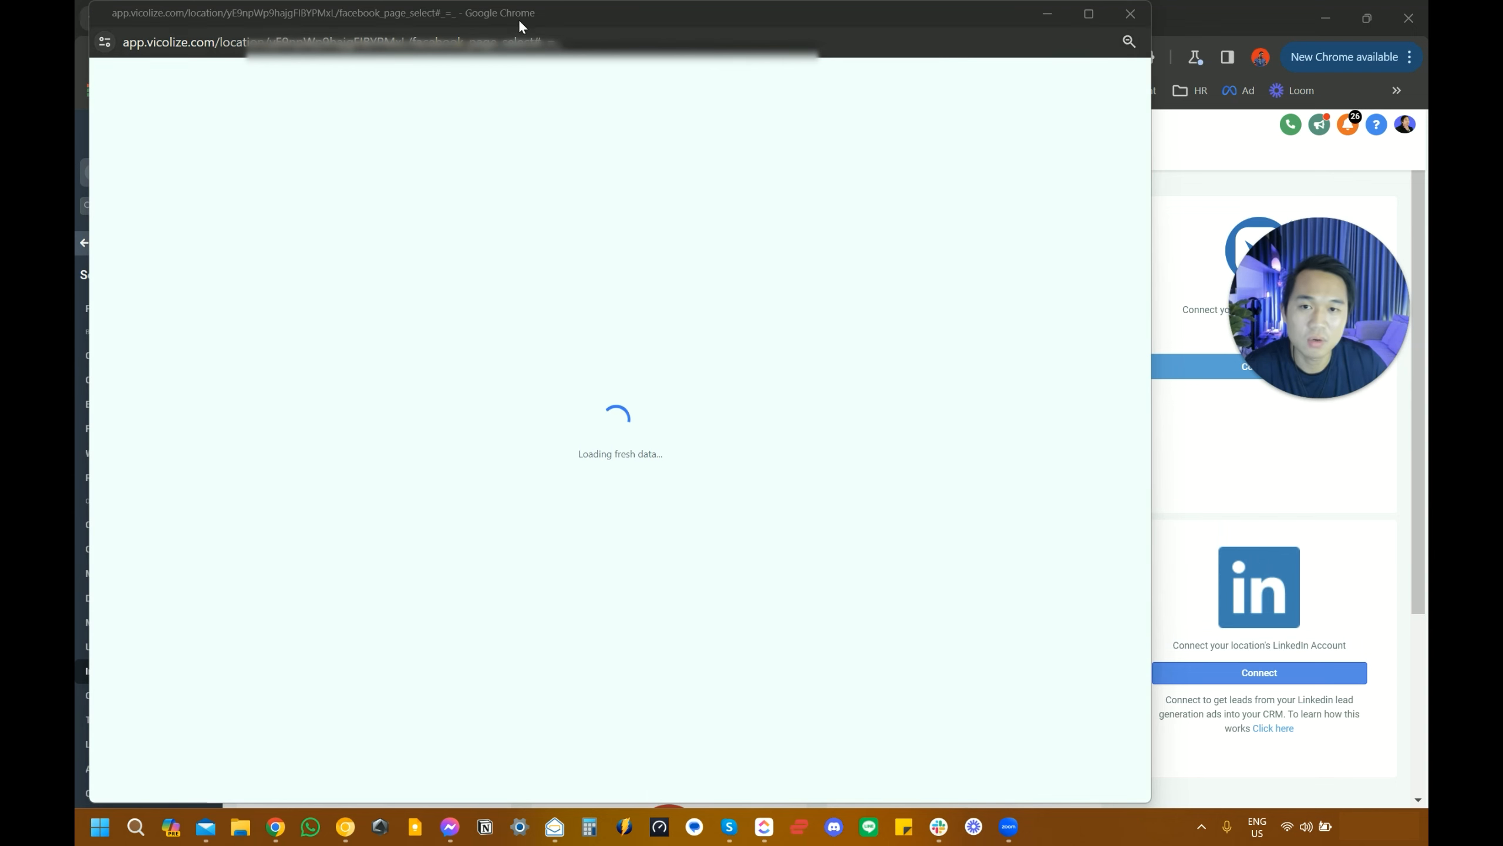
left_click_drag(520, 18, 614, 18)
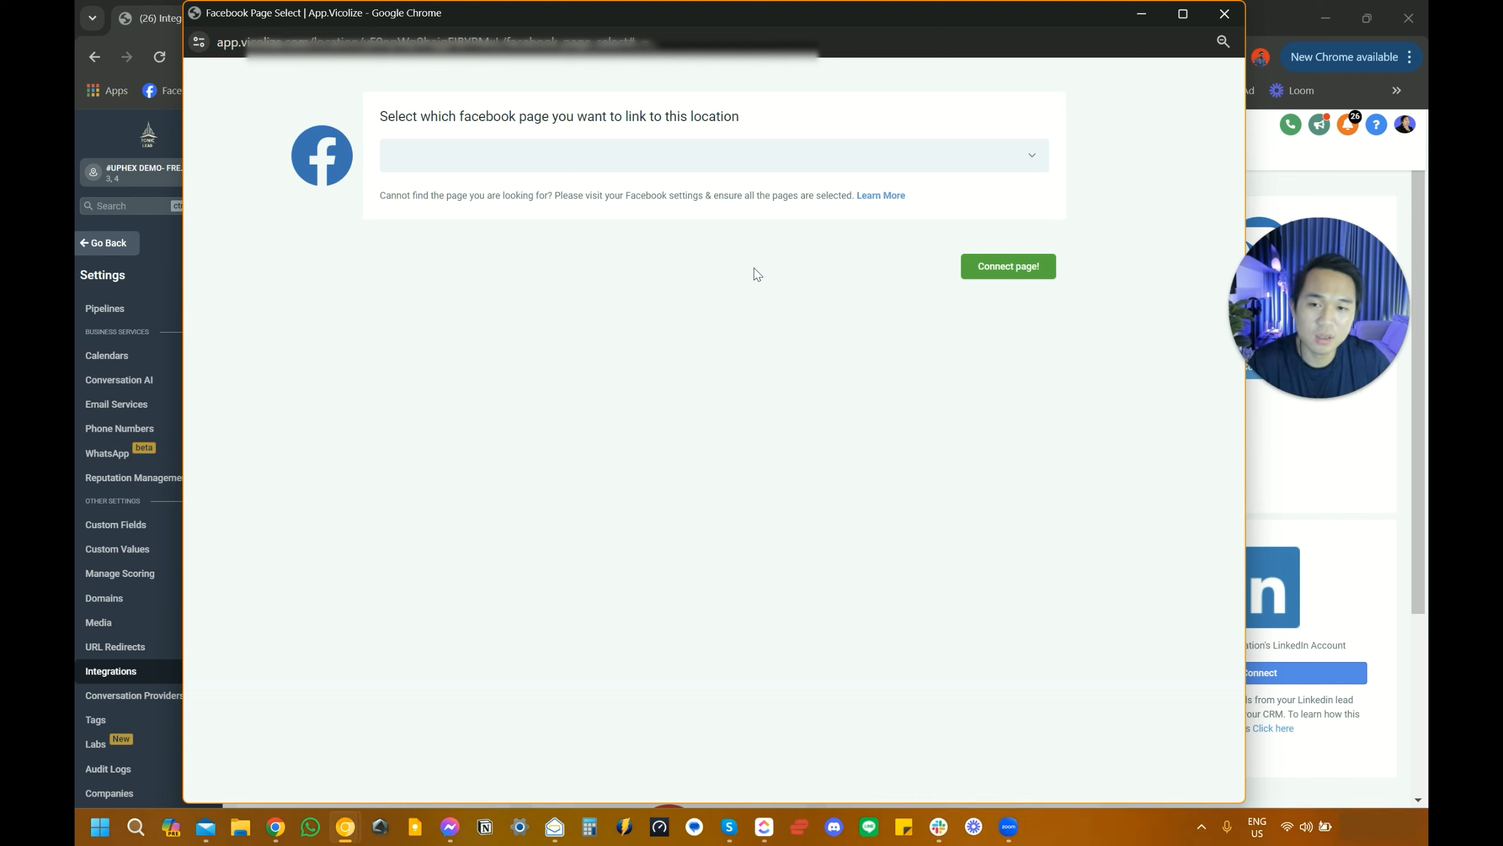
left_click(813, 155)
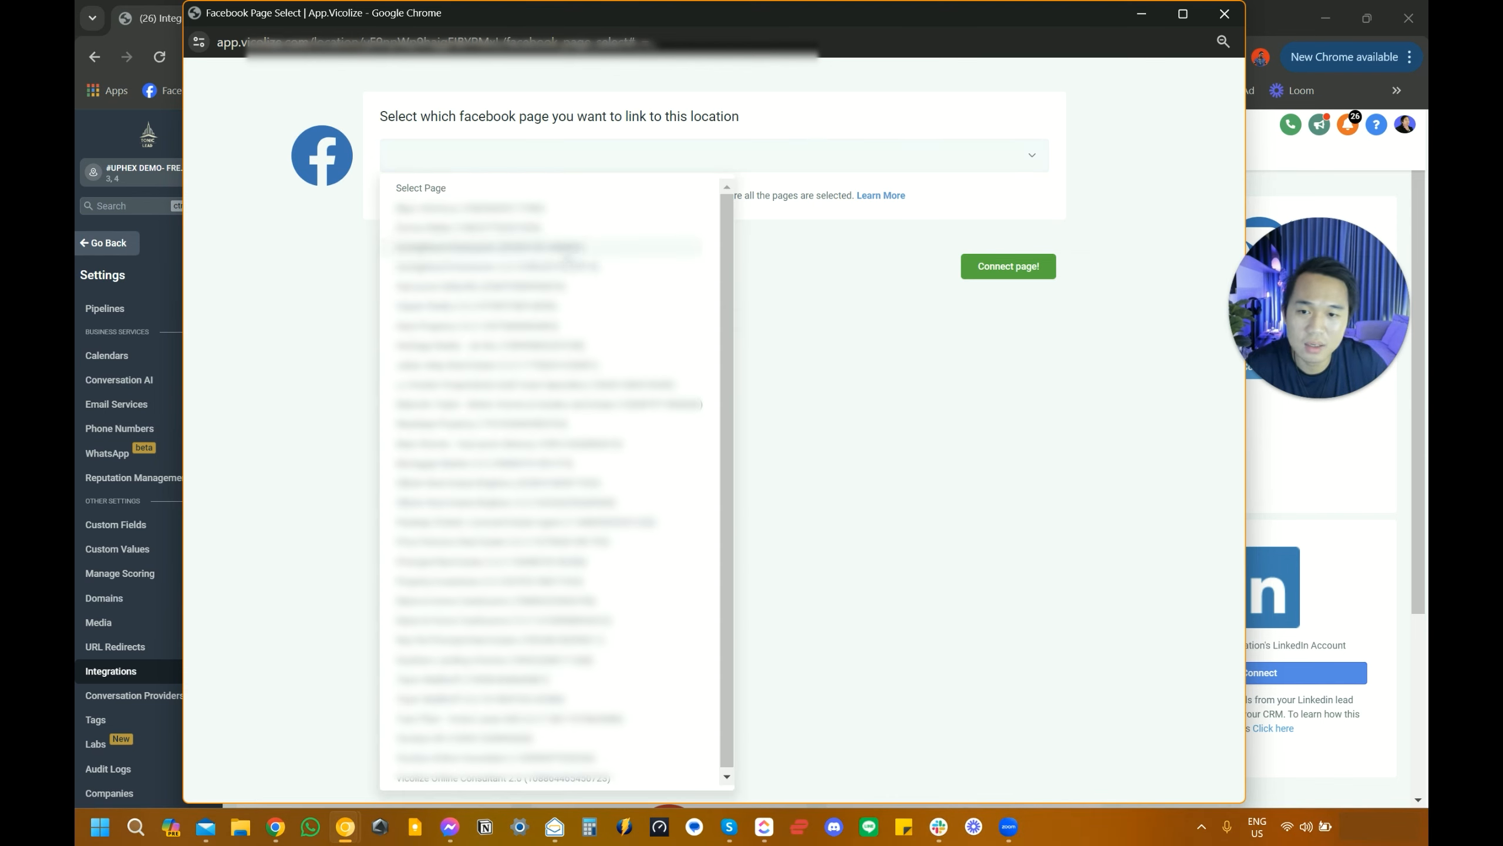
left_click(544, 268)
left_click(1001, 275)
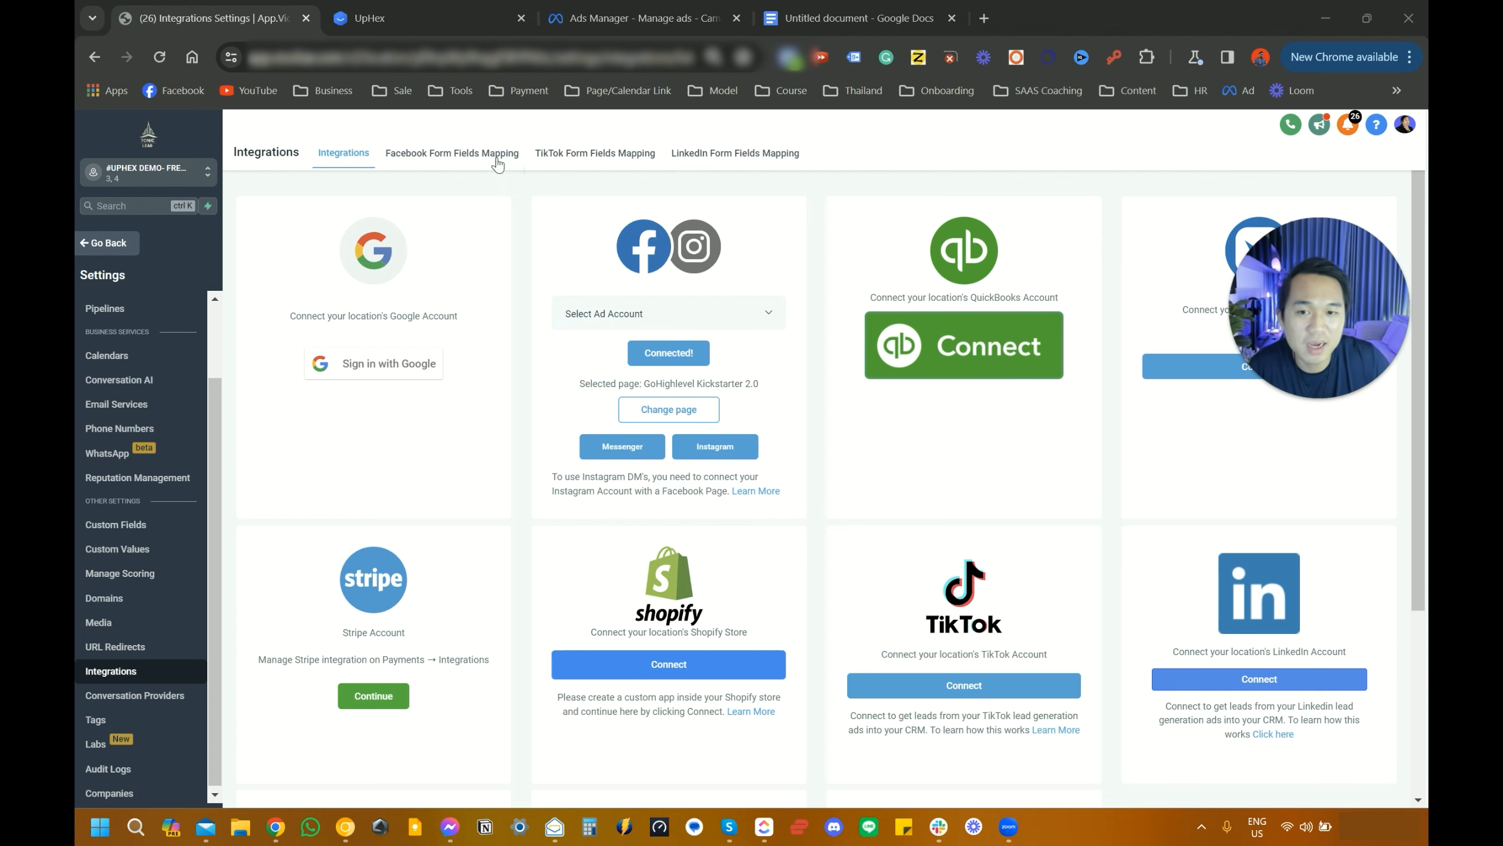
- Map the unmapped OUTCOME_LEADS Facebook form's full name, phone number and email to Full name, Phone and Email, and save the mapping
left_click(495, 154)
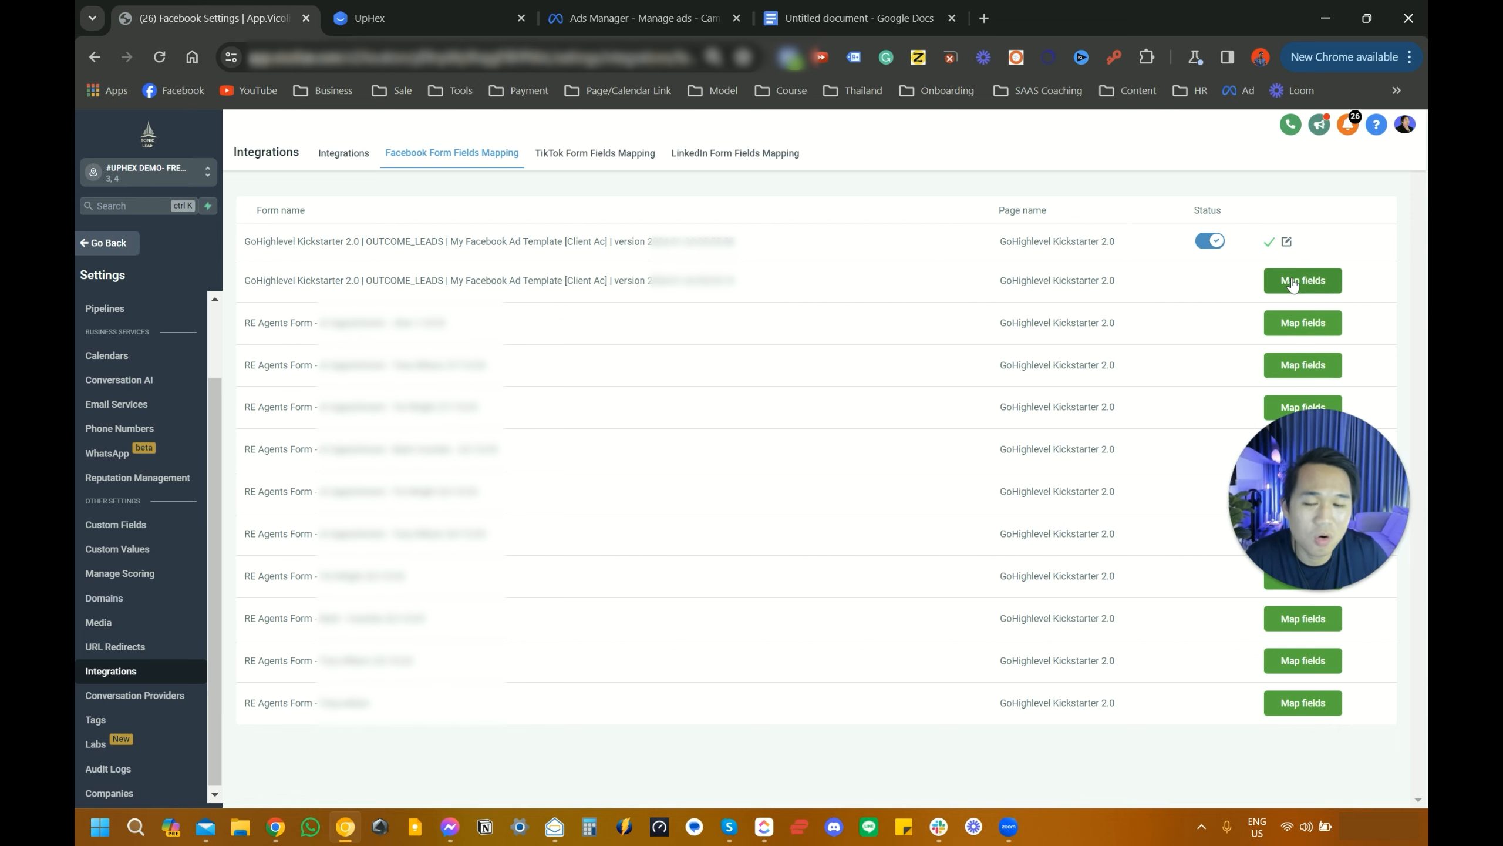
left_click(1292, 285)
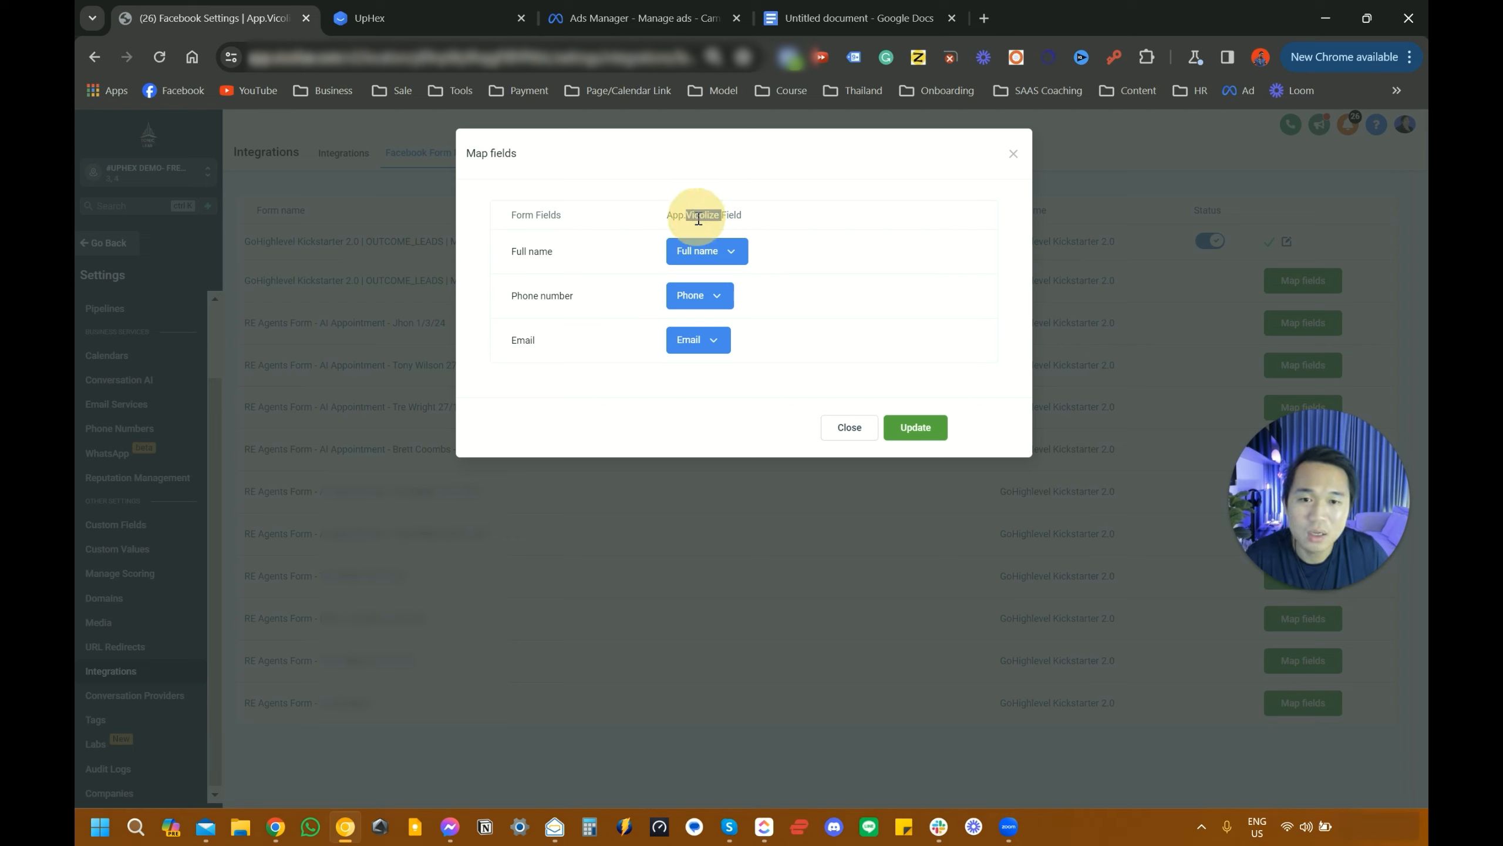
triple_click(700, 215)
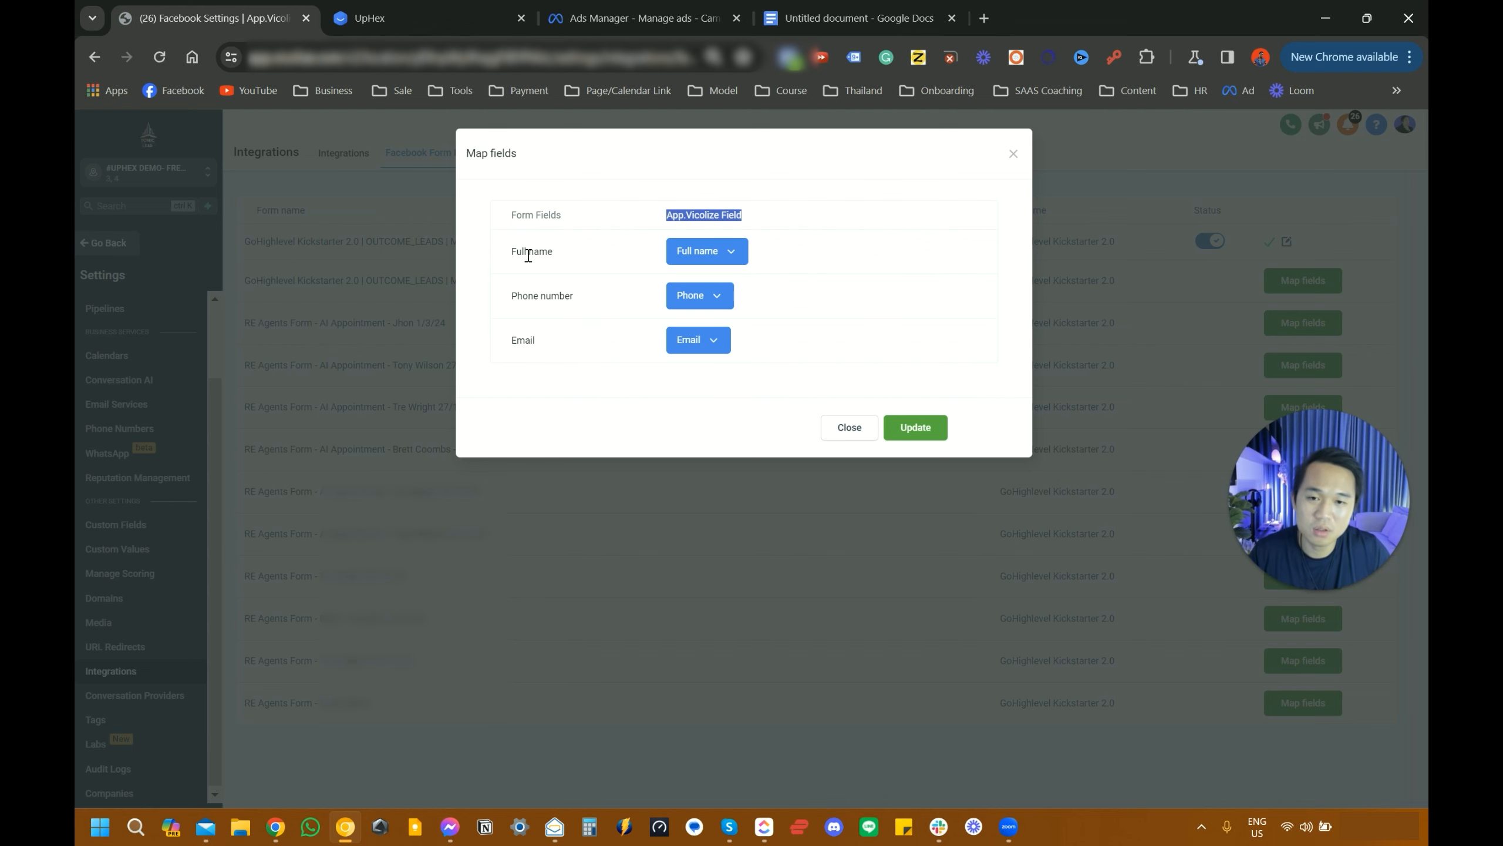
left_click(848, 270)
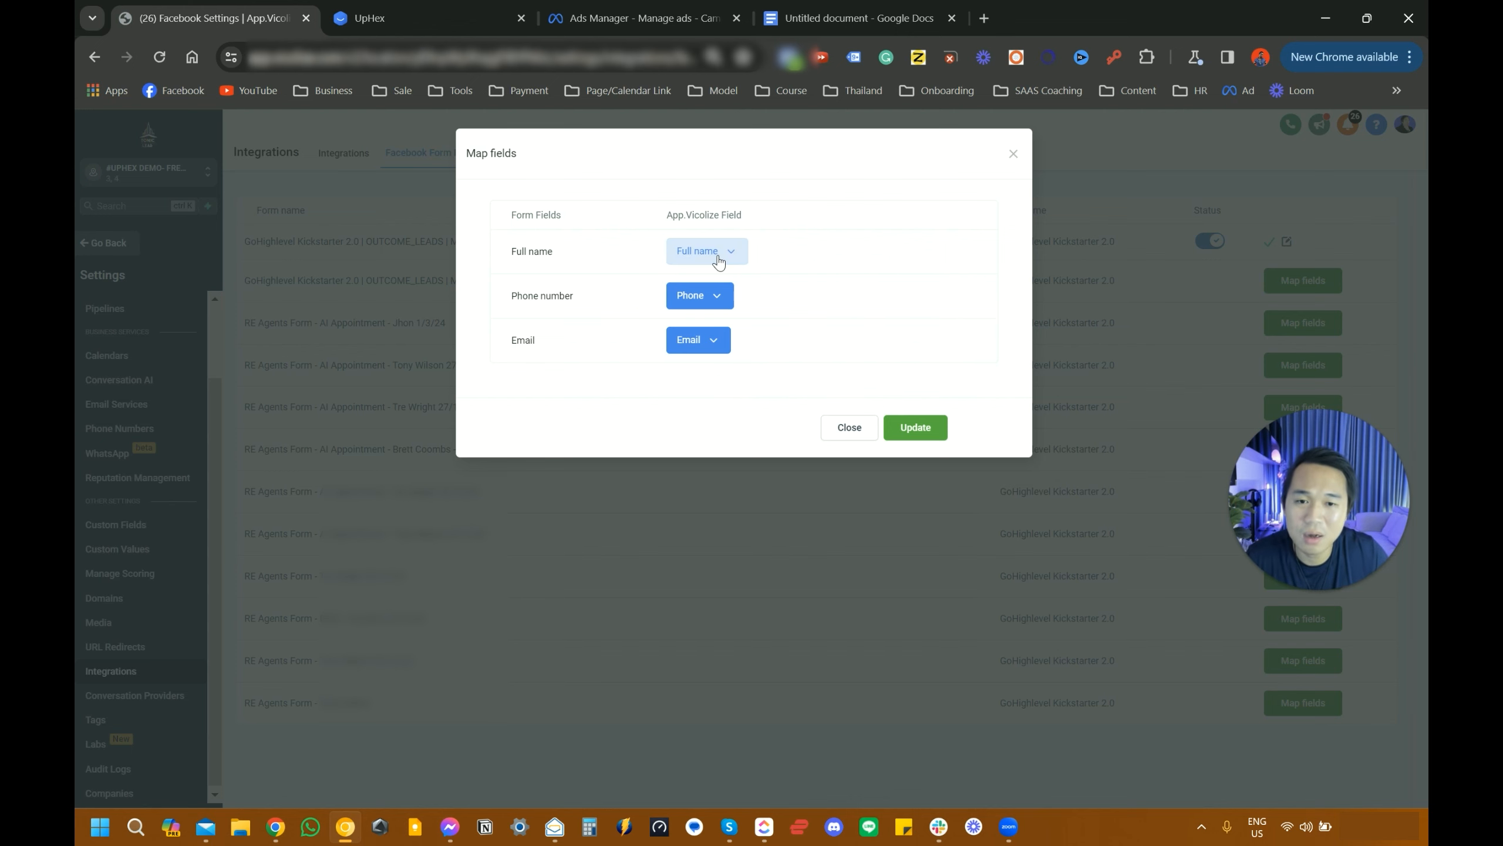
left_click(911, 427)
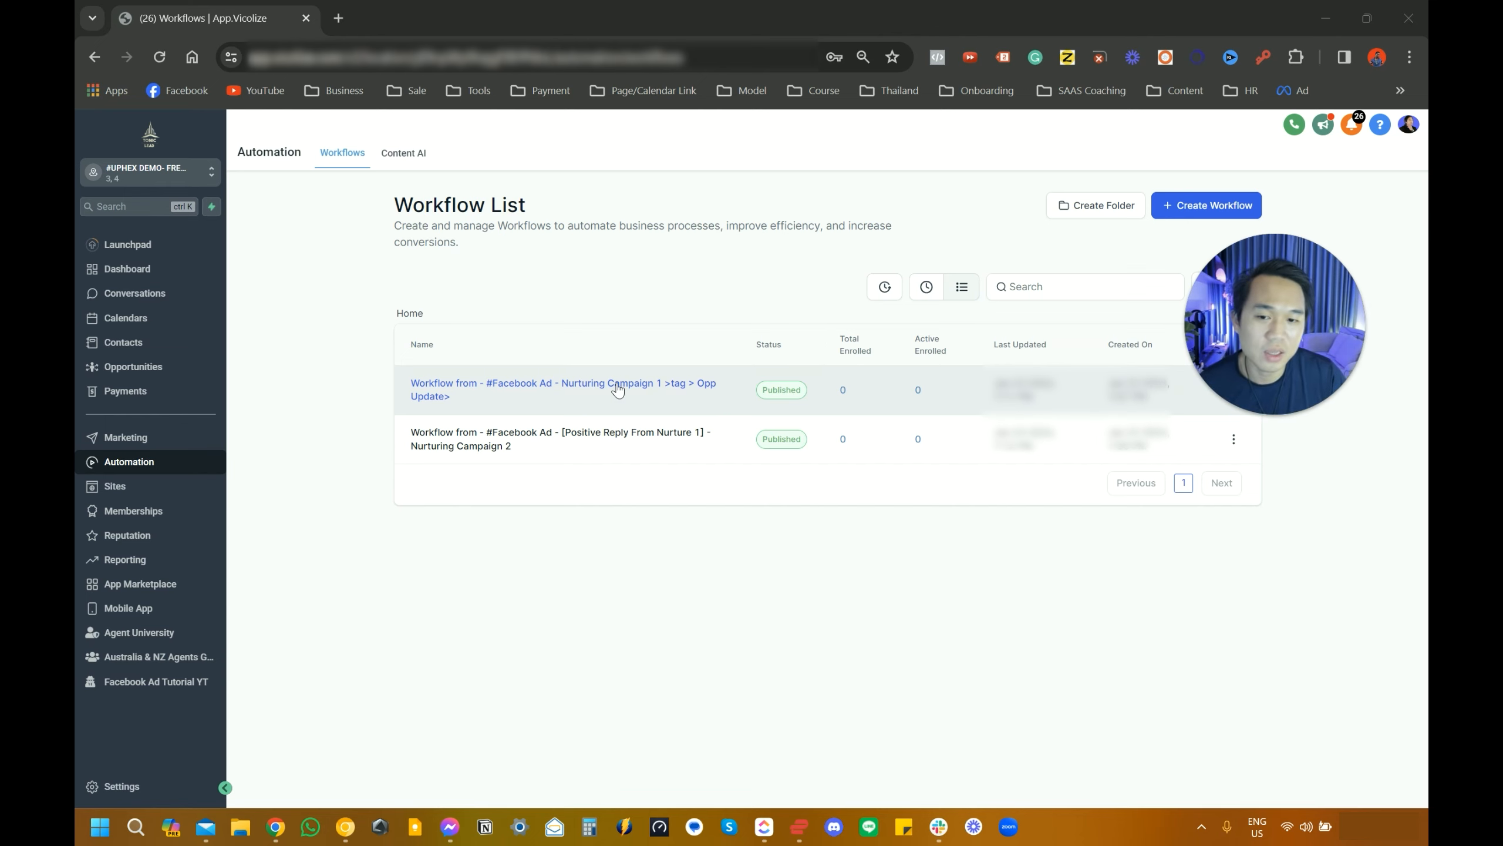
- Open the Facebook Ad Nurturing Campaign 1 workflow and add a Facebook Lead Form Submitted trigger with an In Form filter
left_click(617, 390)
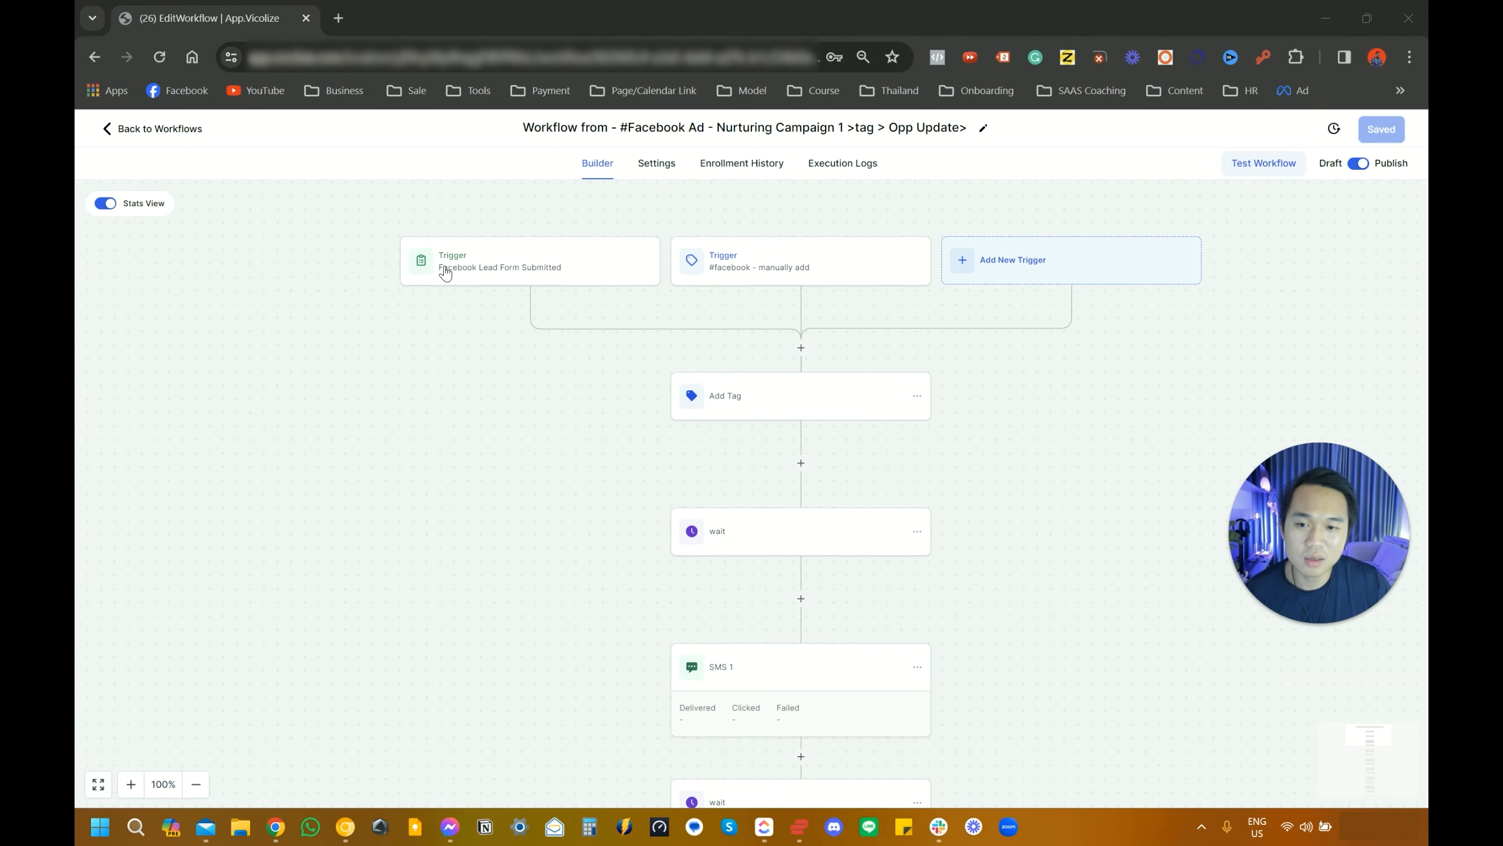
left_click(996, 282)
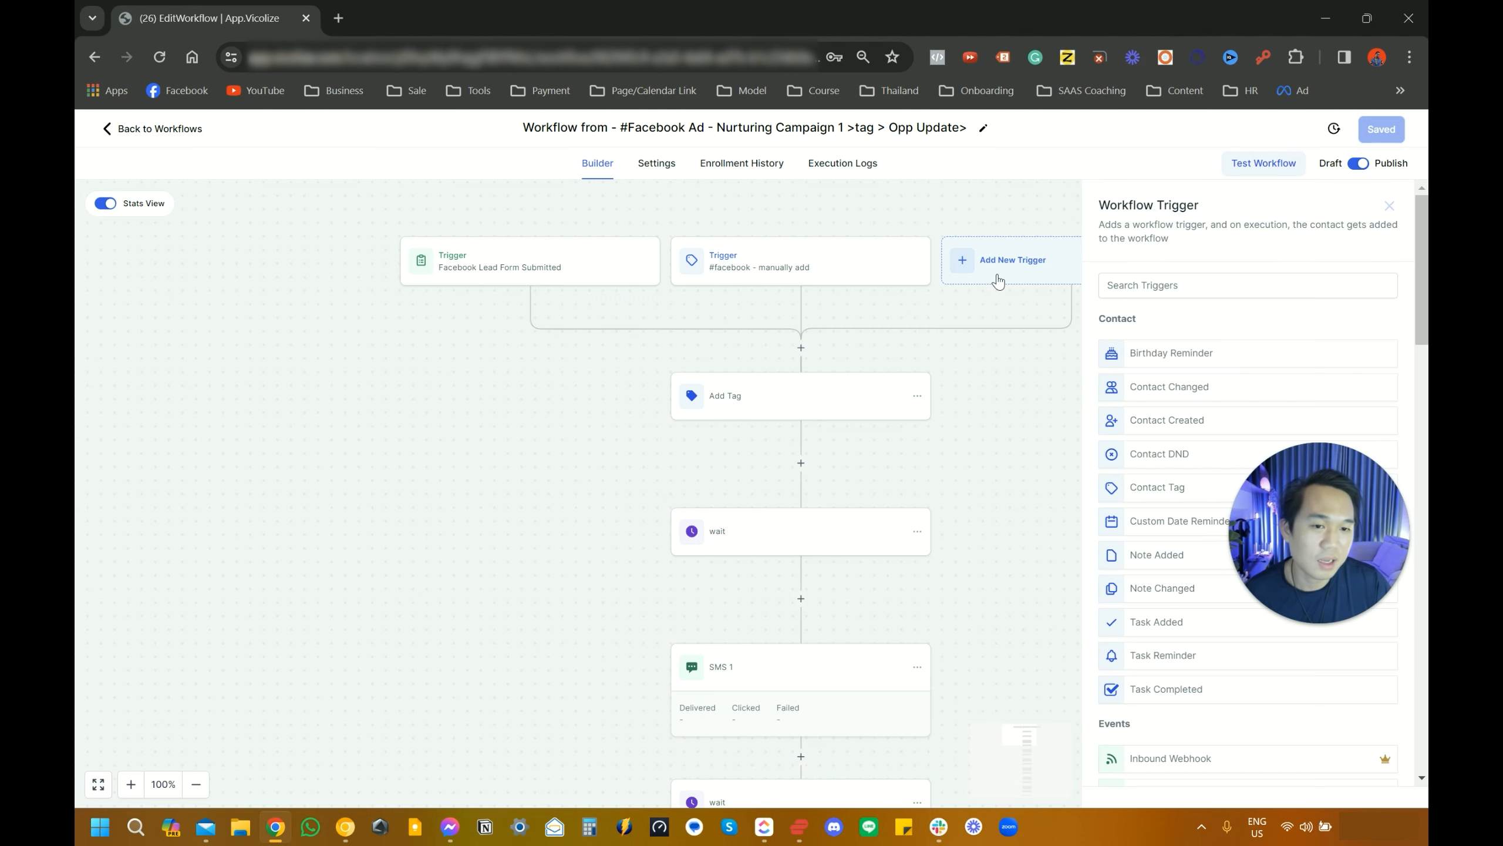
left_click(1167, 287)
type("for")
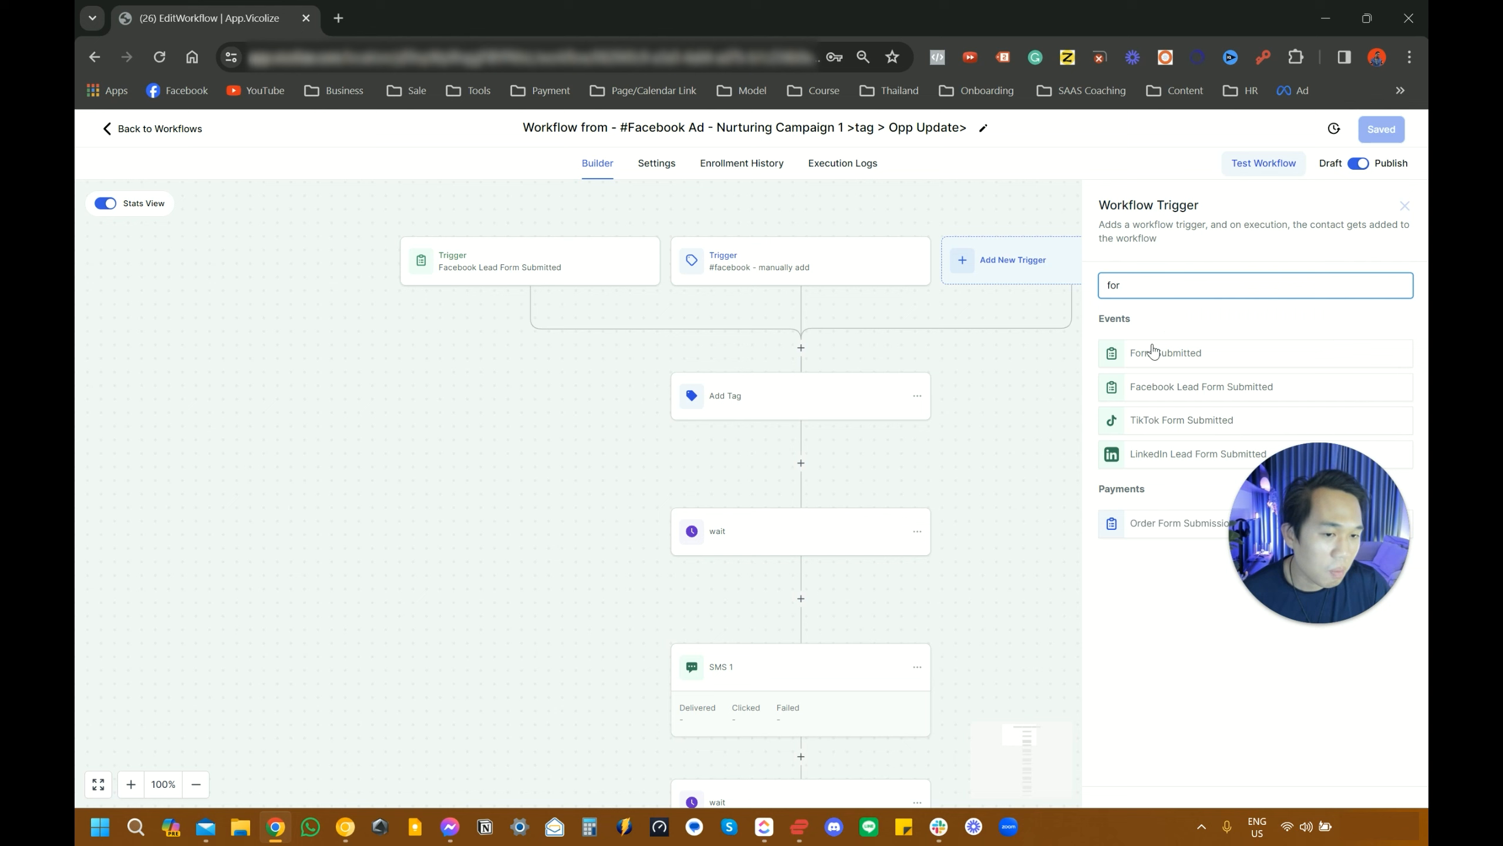
left_click(1154, 388)
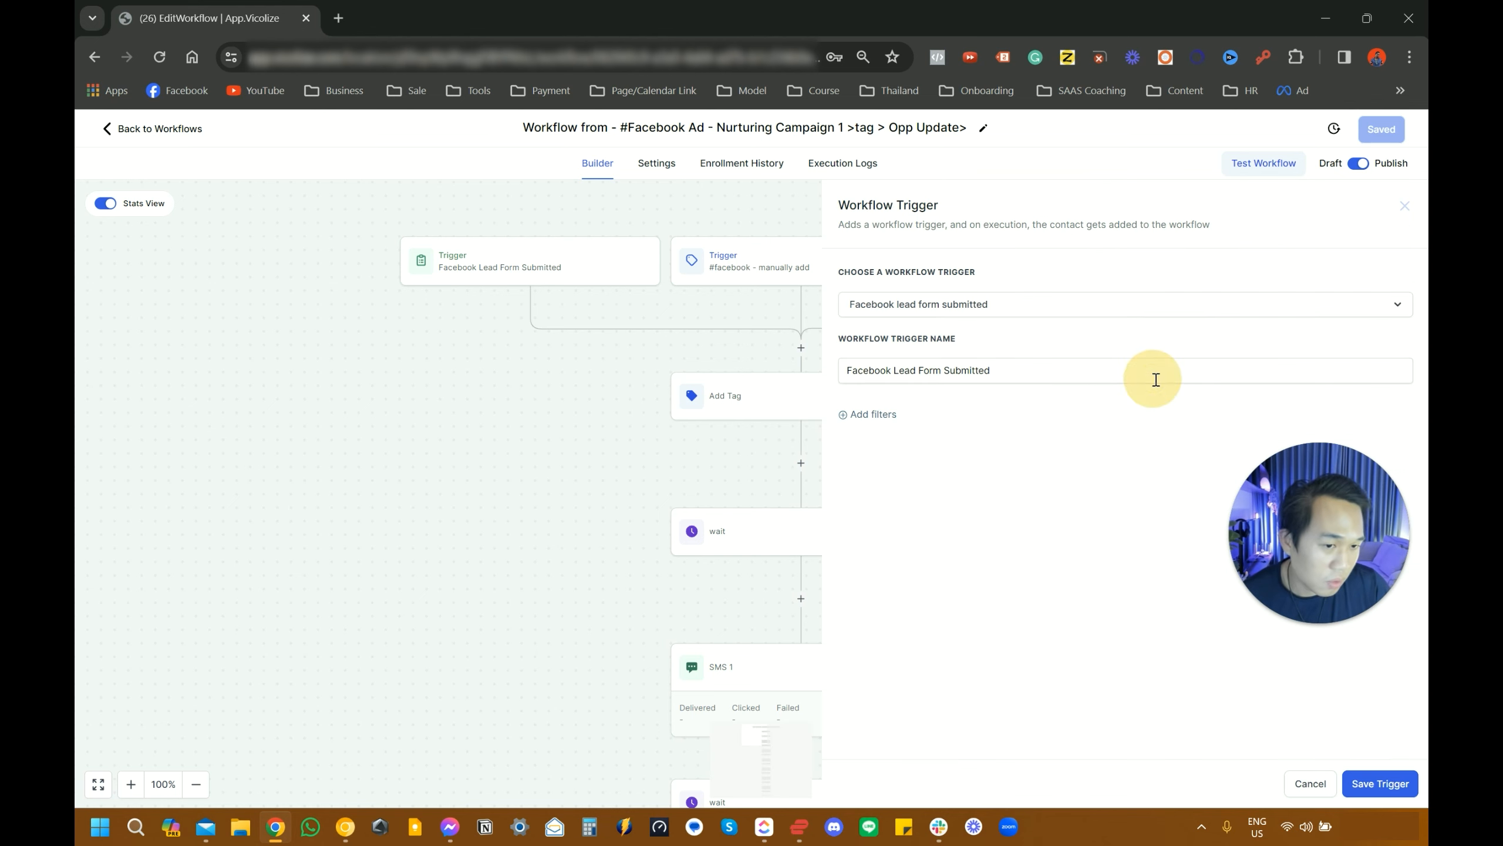
left_click(871, 414)
left_click(887, 438)
left_click(865, 525)
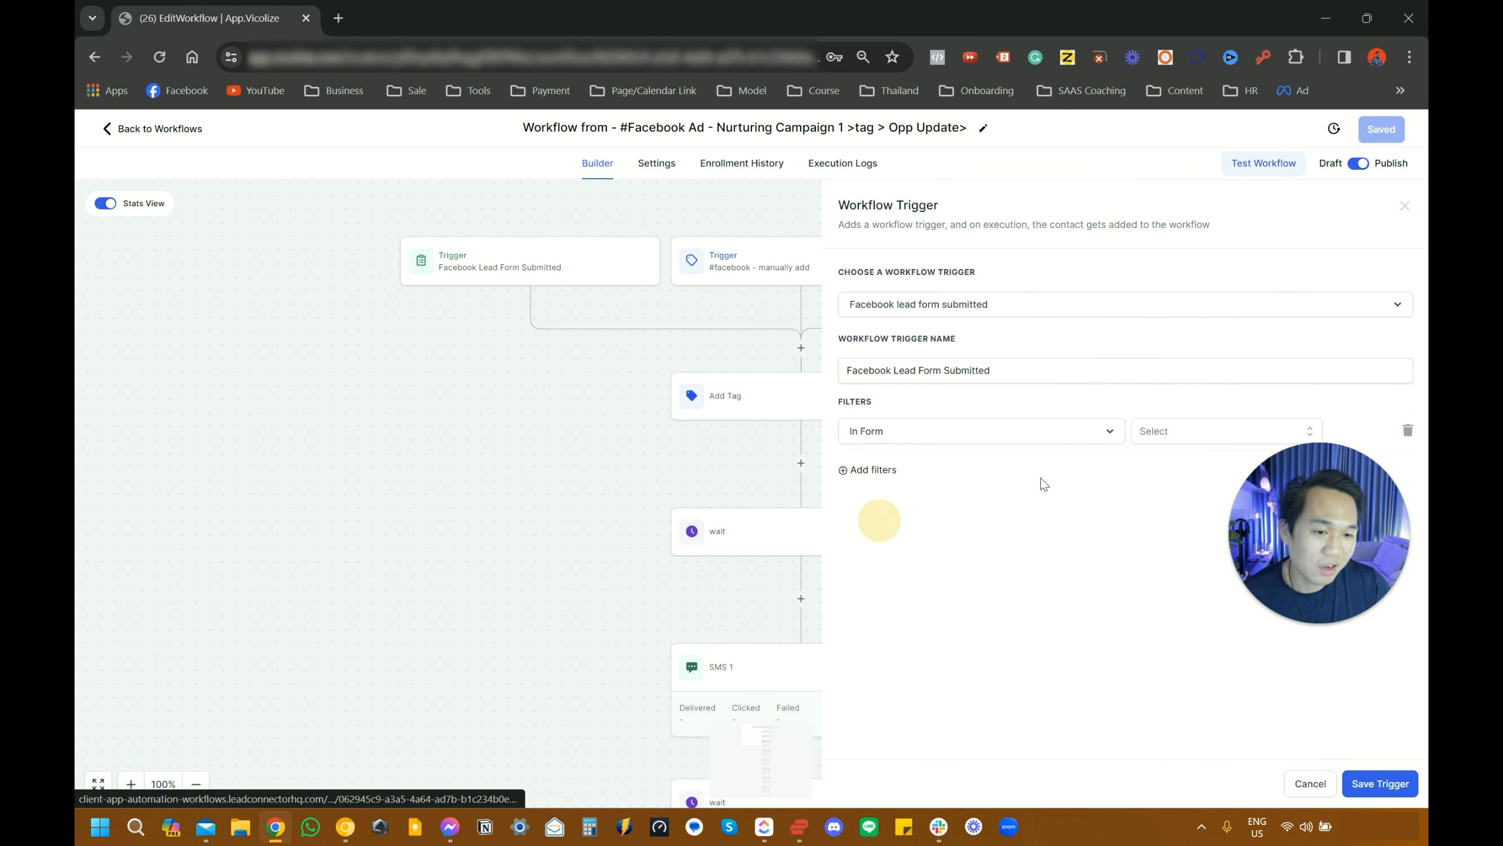
left_click(1157, 432)
left_click_drag(1209, 573, 390, 616)
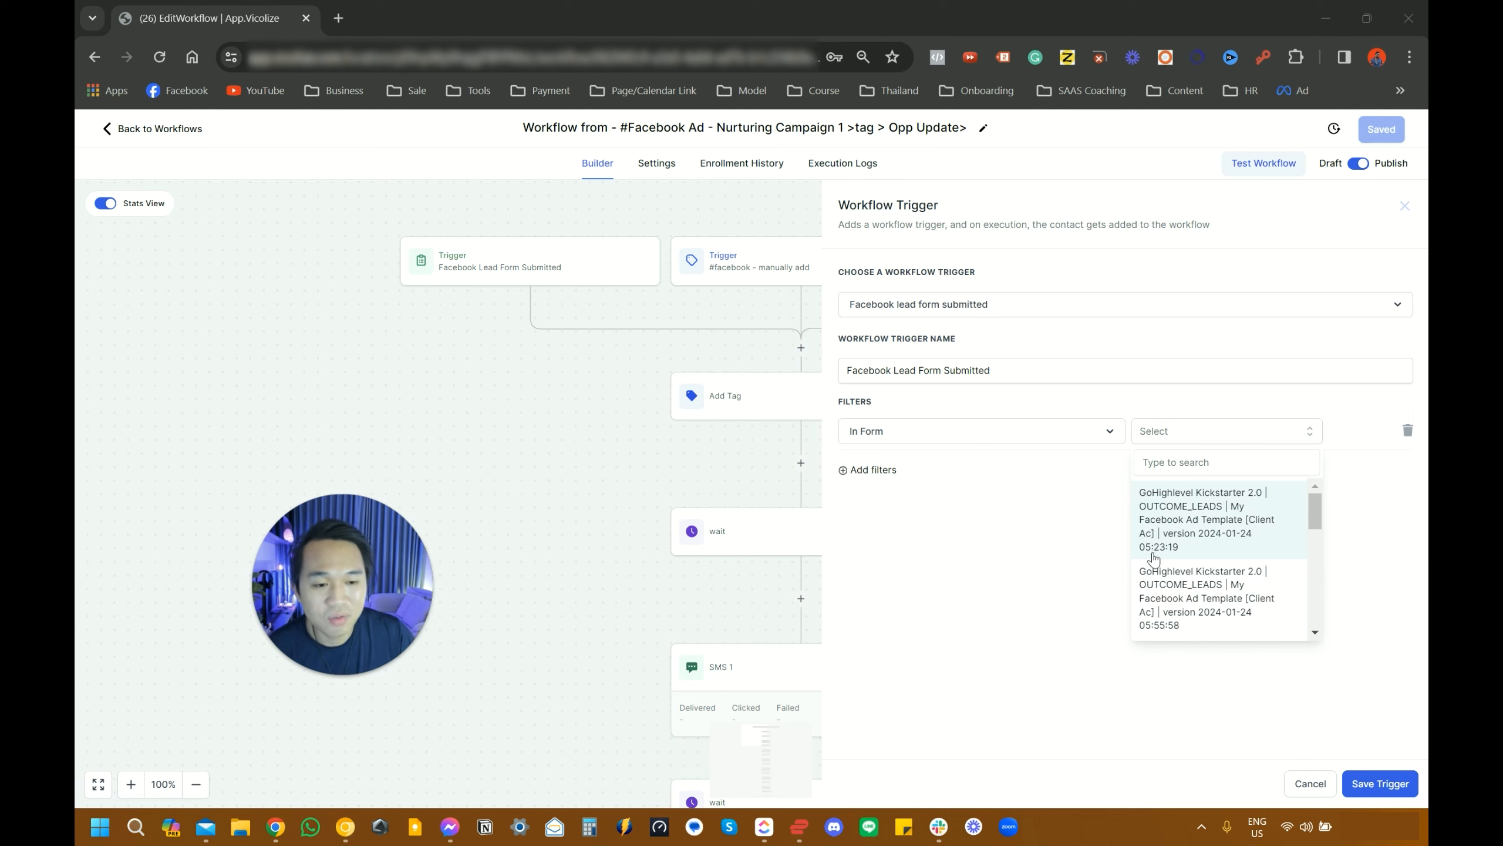
left_click(1175, 604)
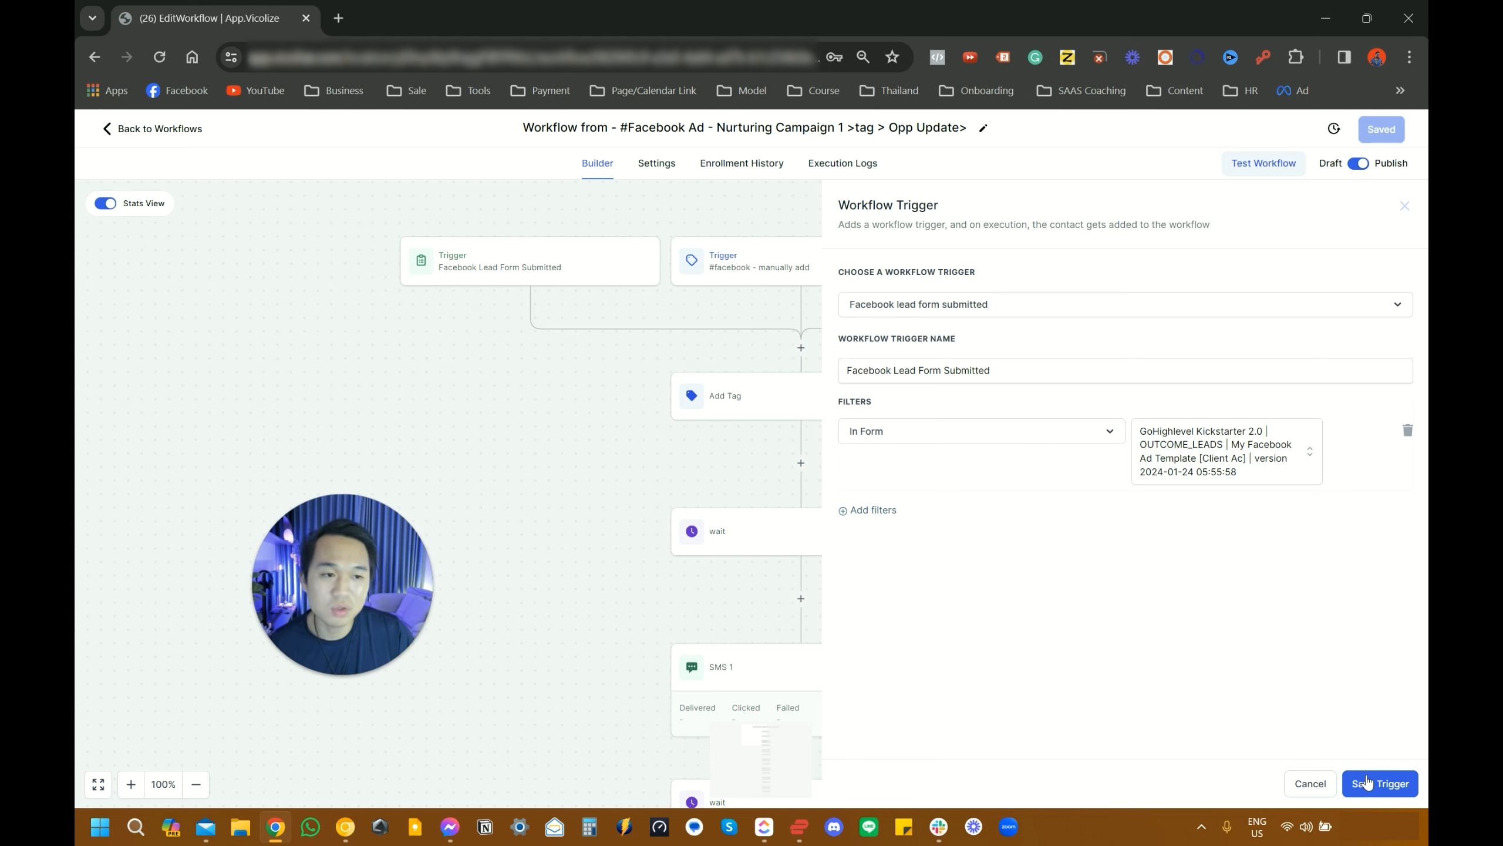
left_click(1366, 781)
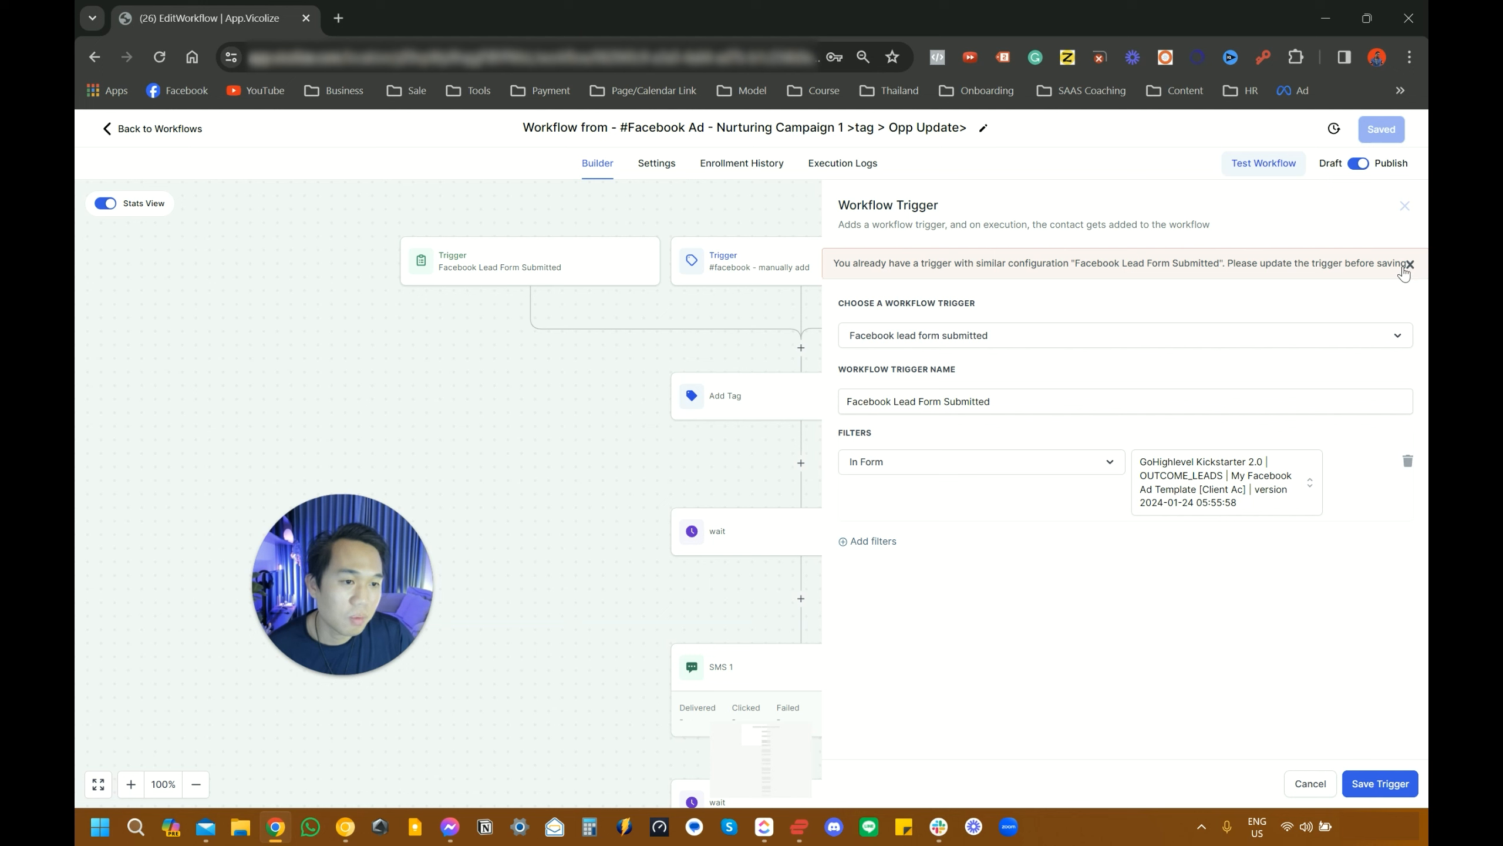
left_click(1275, 496)
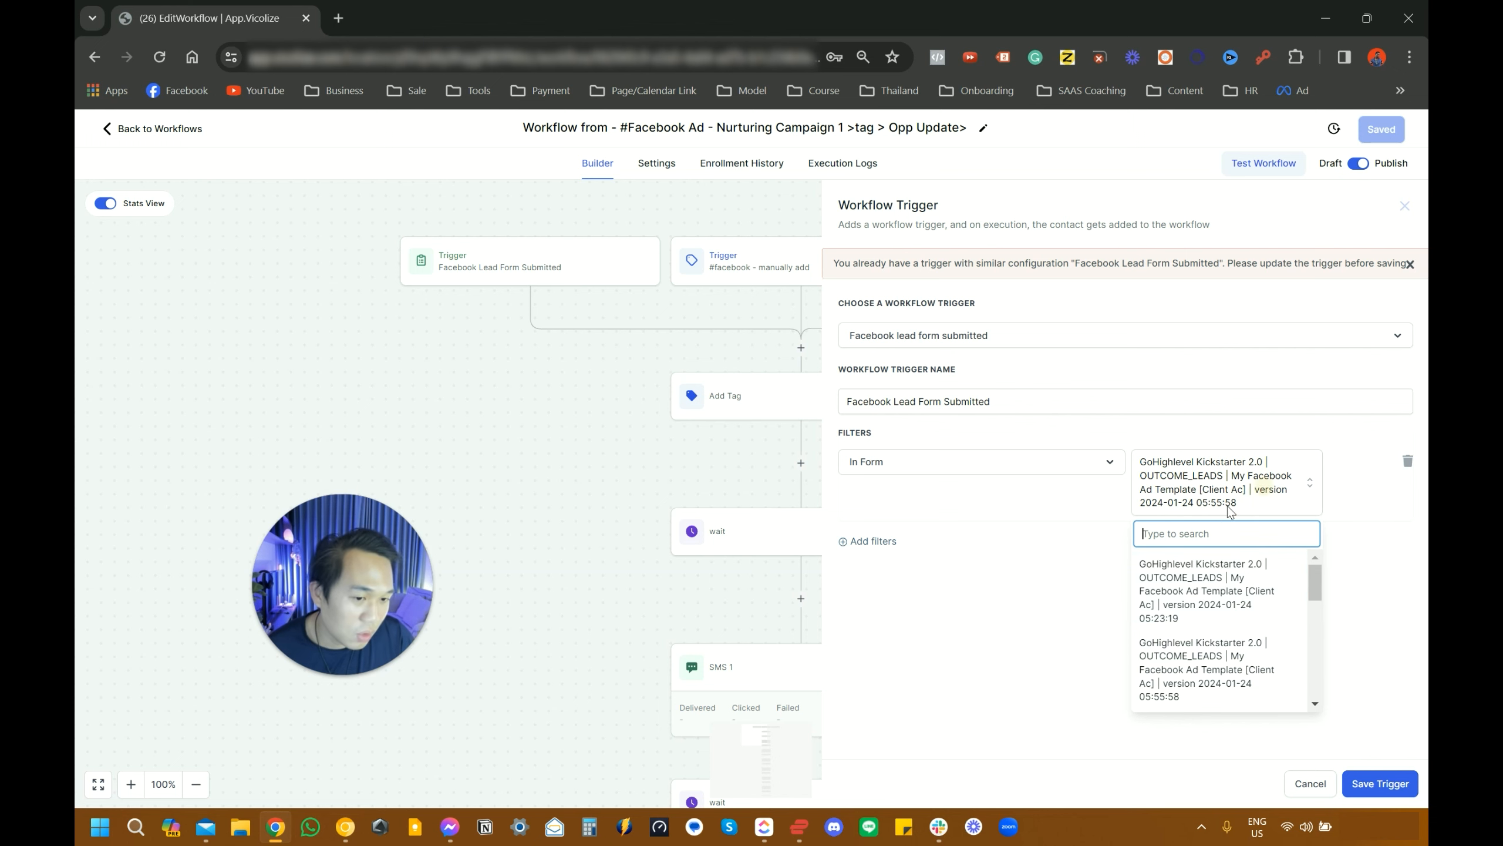
left_click(1249, 589)
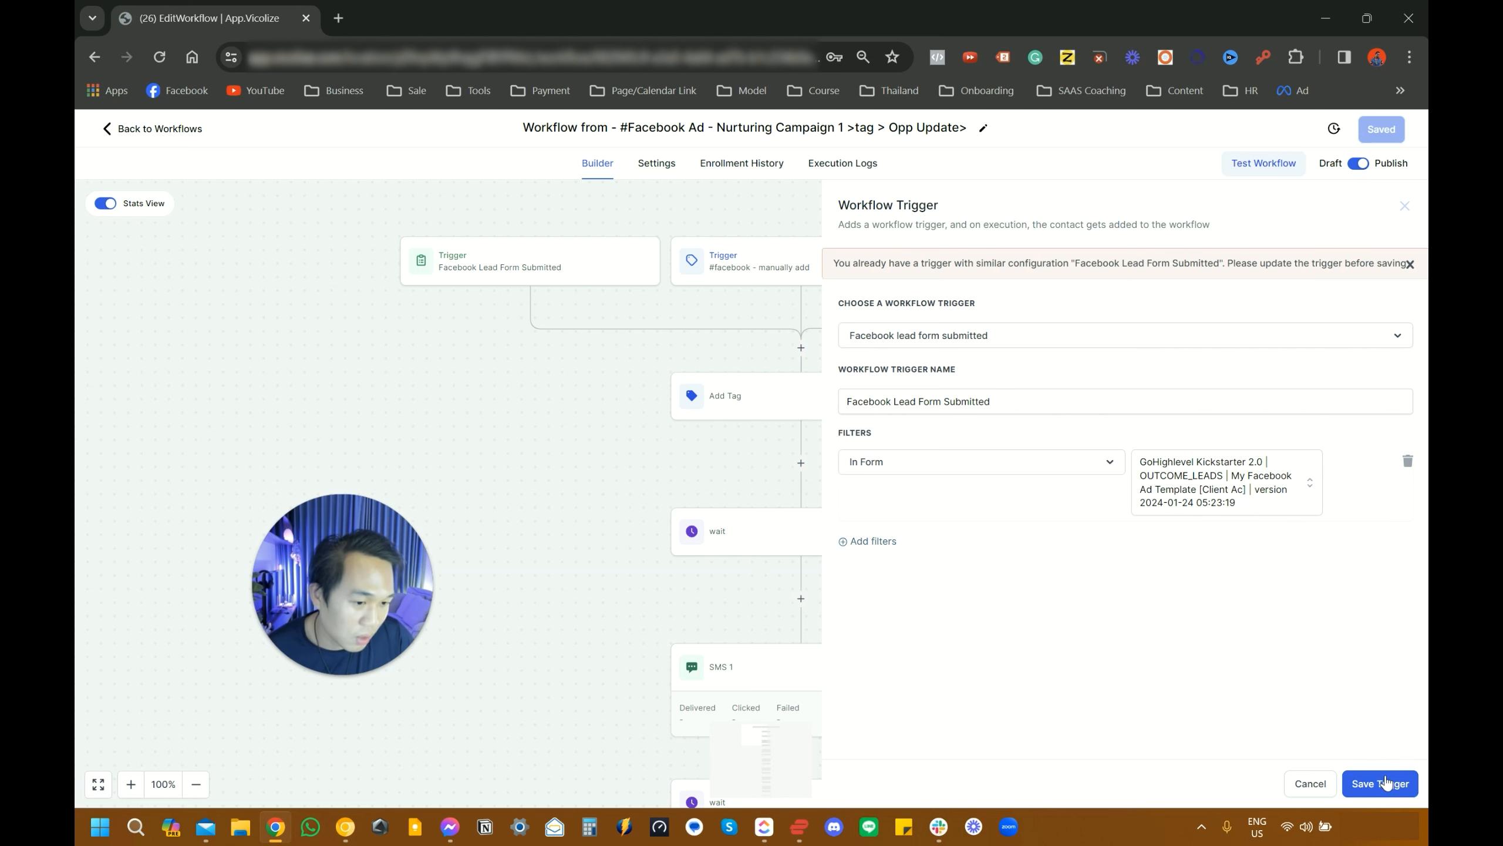
left_click(1381, 782)
left_click(1384, 129)
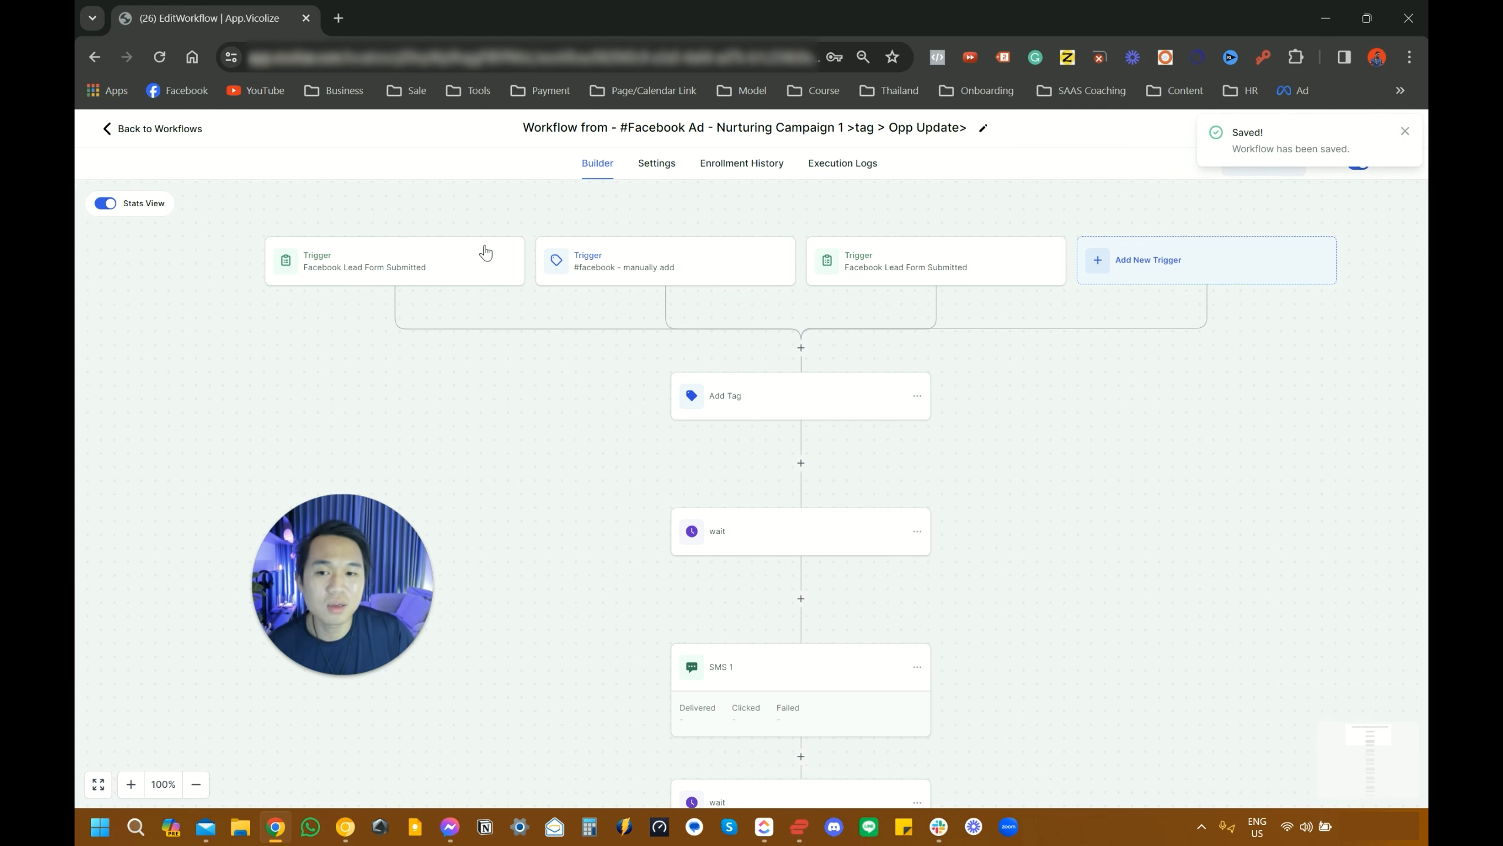
- Review the first Facebook lead form trigger's form filter and the SMS 1 message in the Nurturing Campaign 1 workflow
left_click(470, 261)
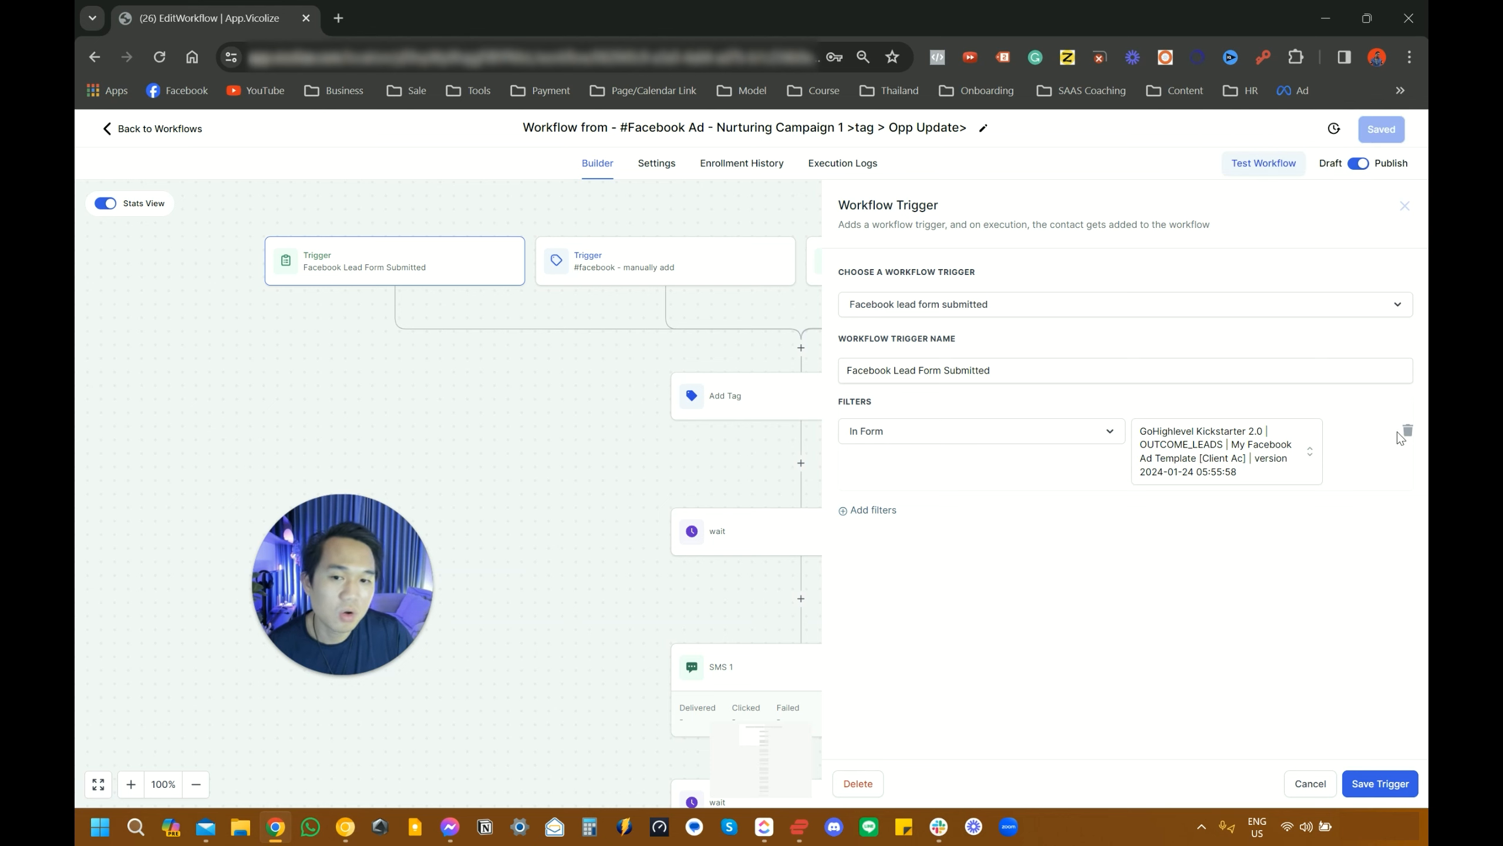
left_click(1404, 208)
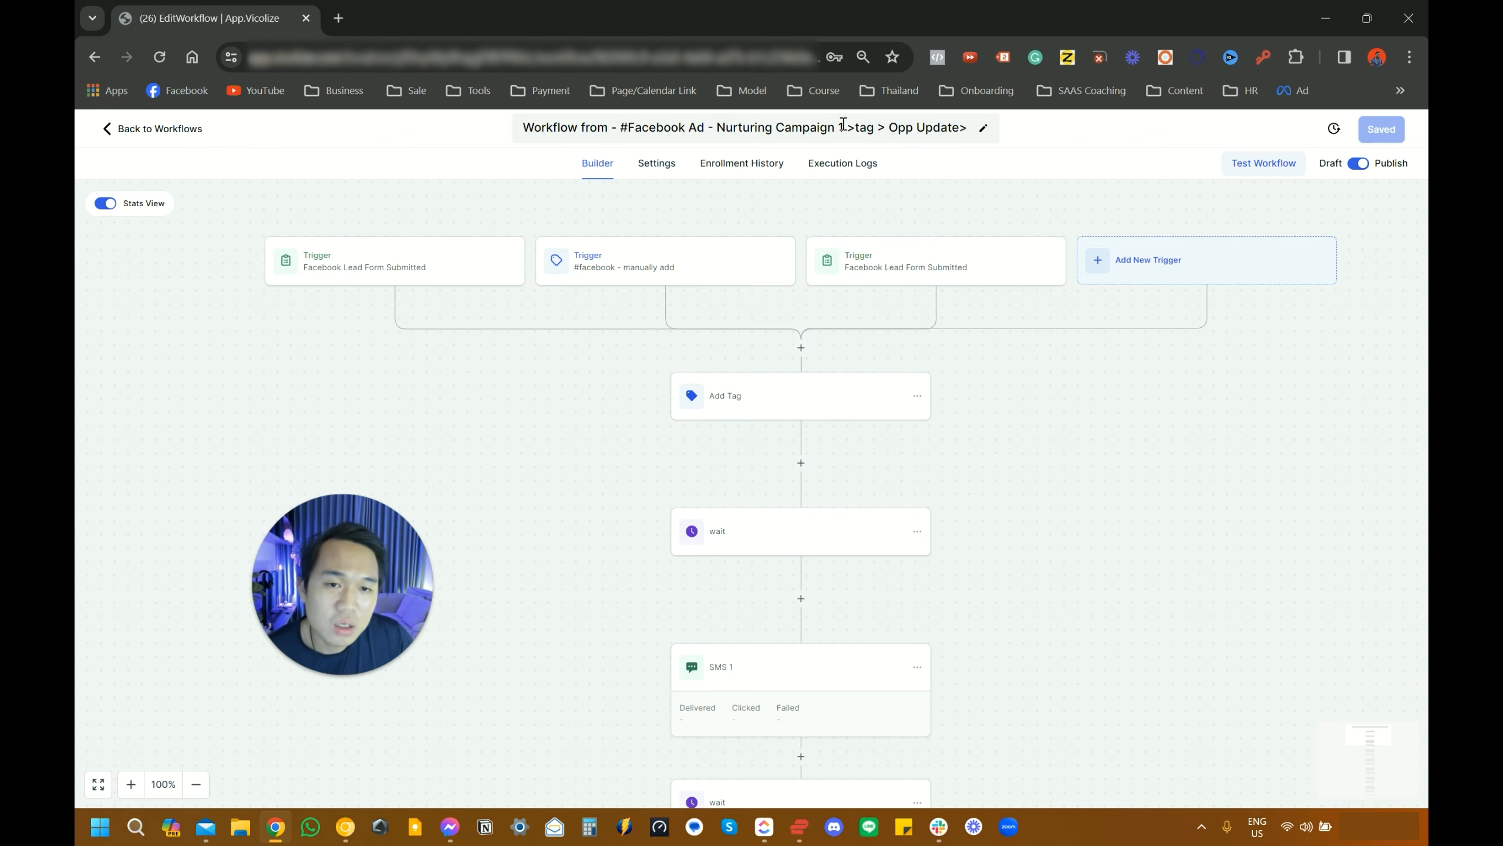
scroll(819, 471, "down", 3)
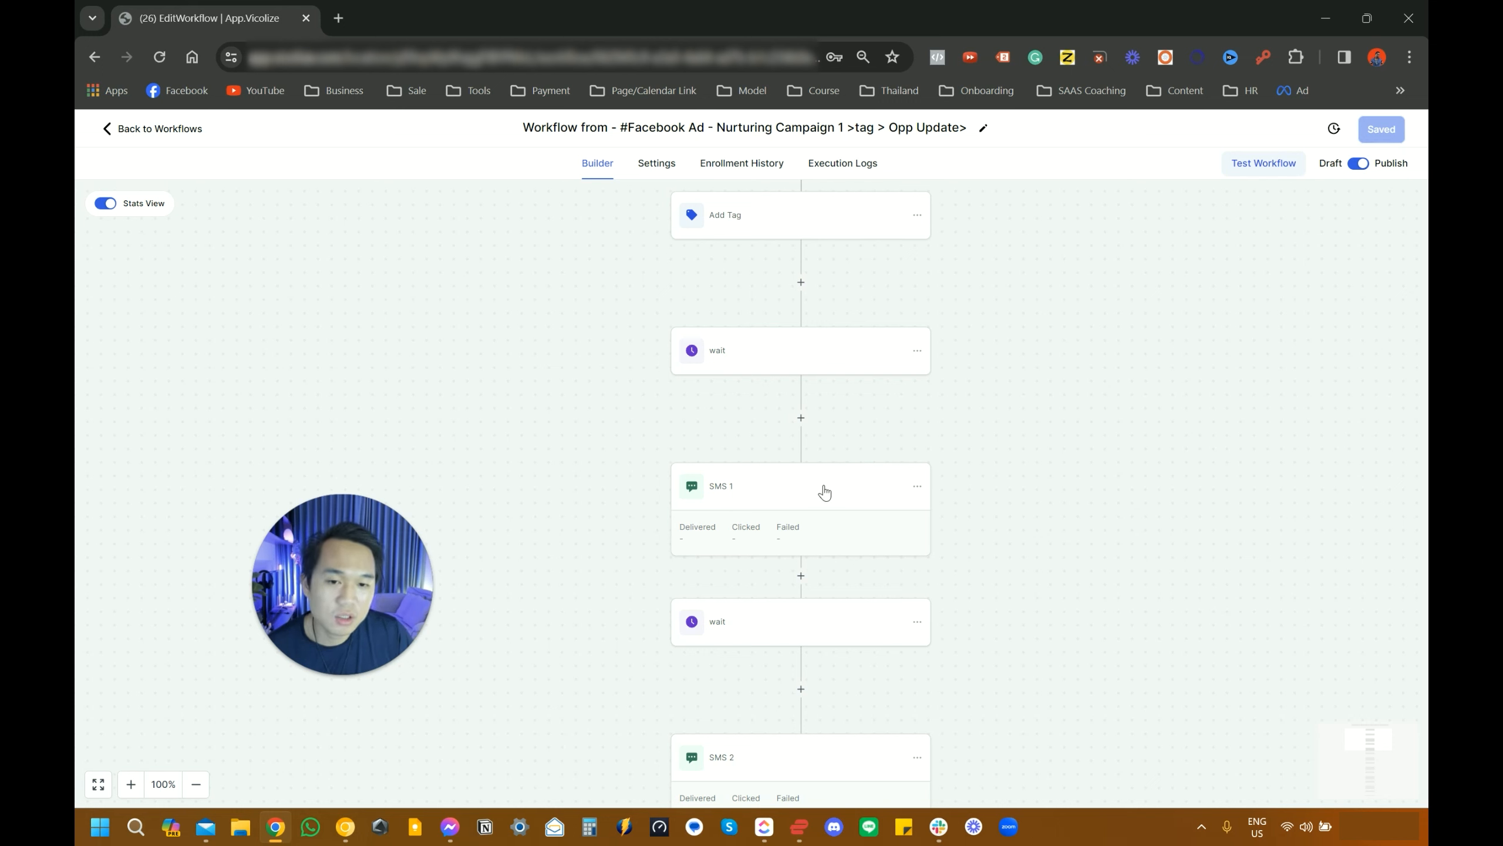
left_click(822, 494)
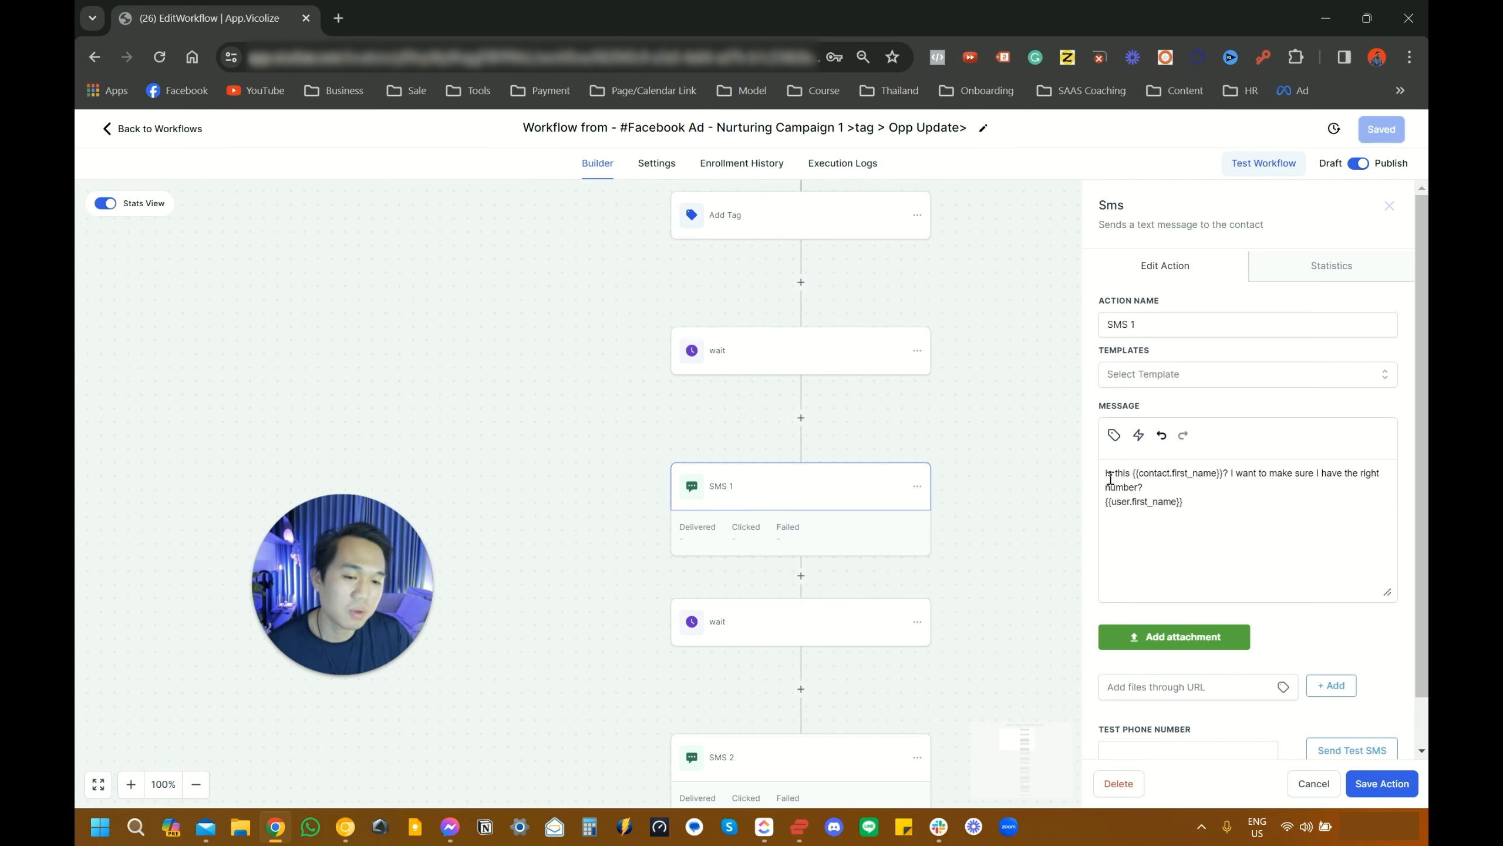
left_click(1113, 478)
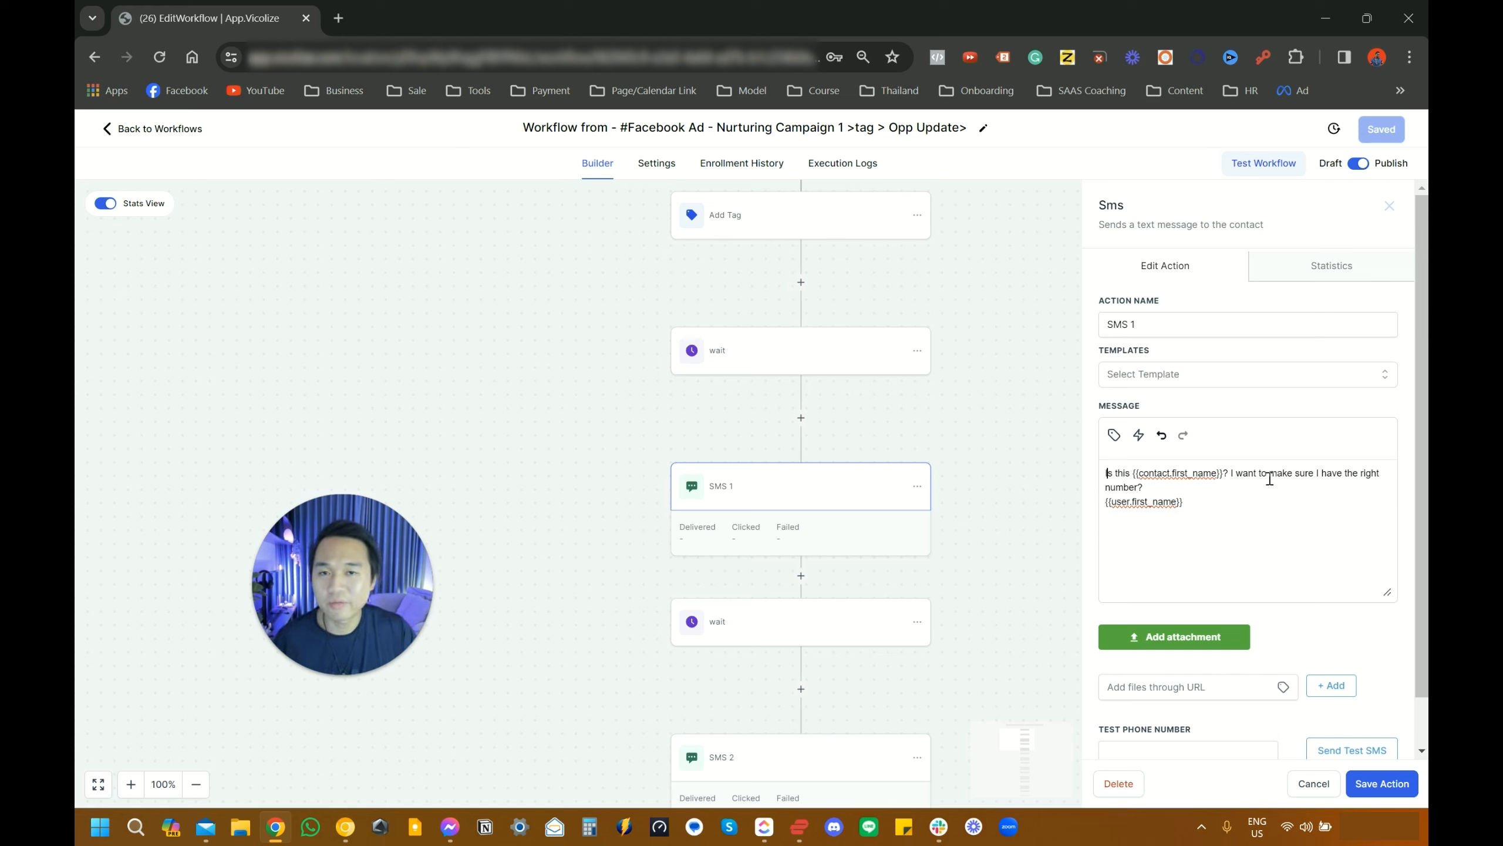
left_click(1389, 206)
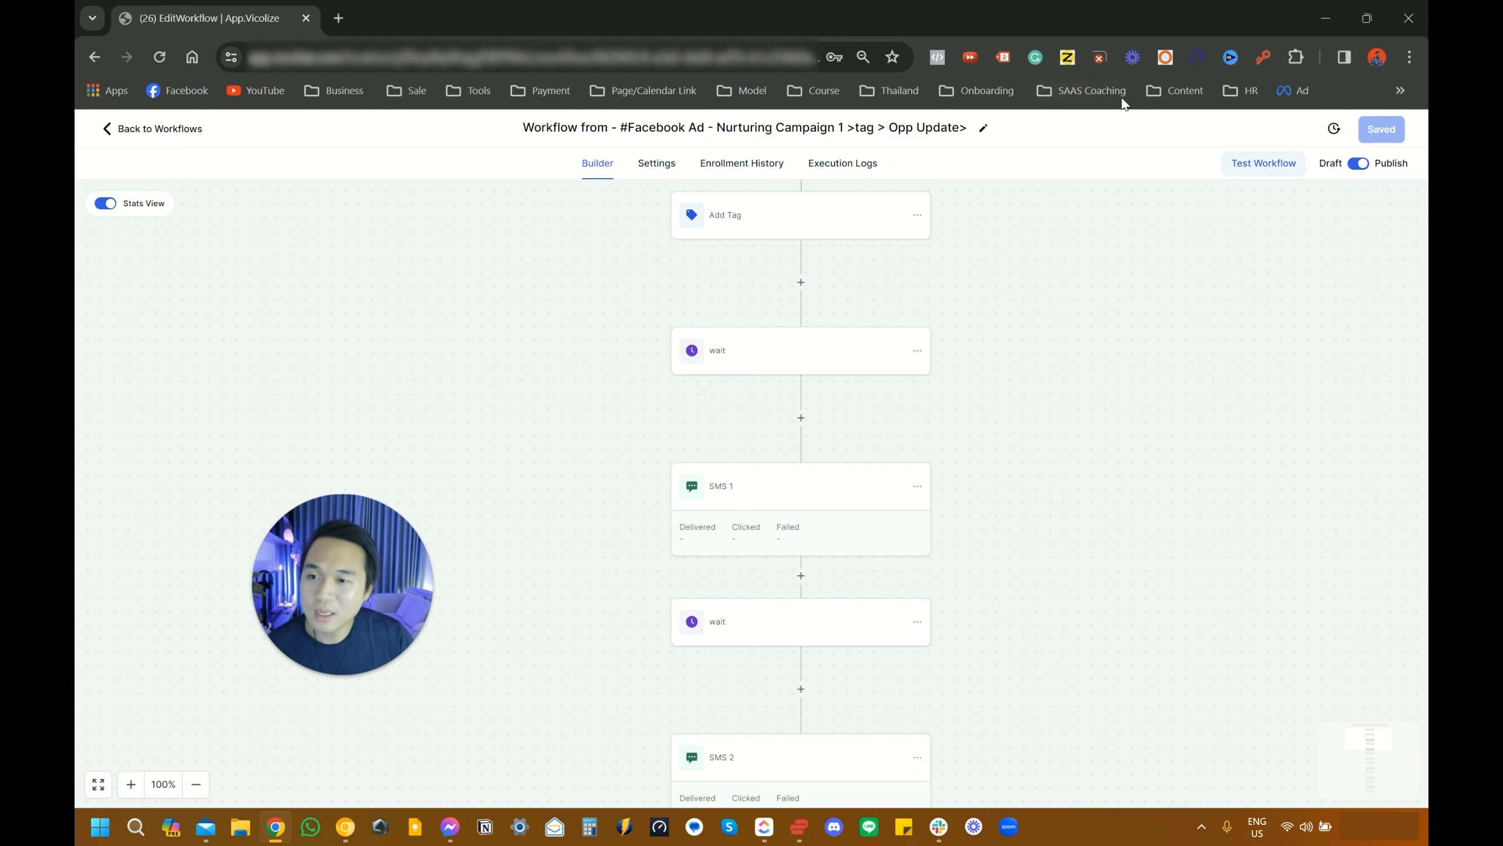
- Open the Nurturing Campaign 2 workflow and review the filters of its Positive Reply From Nurture 1 trigger
left_click(156, 132)
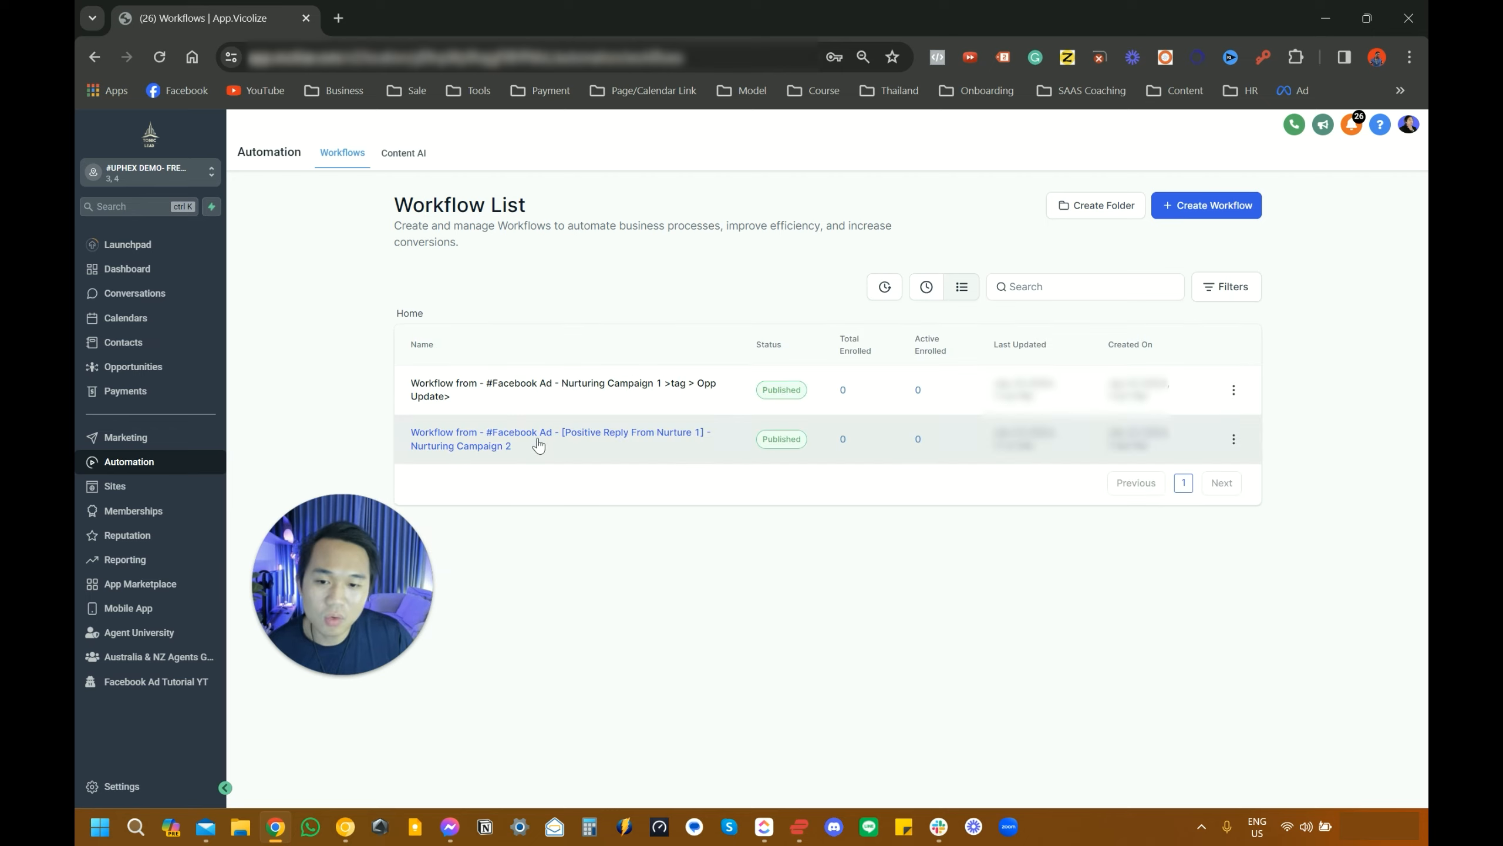
left_click(537, 438)
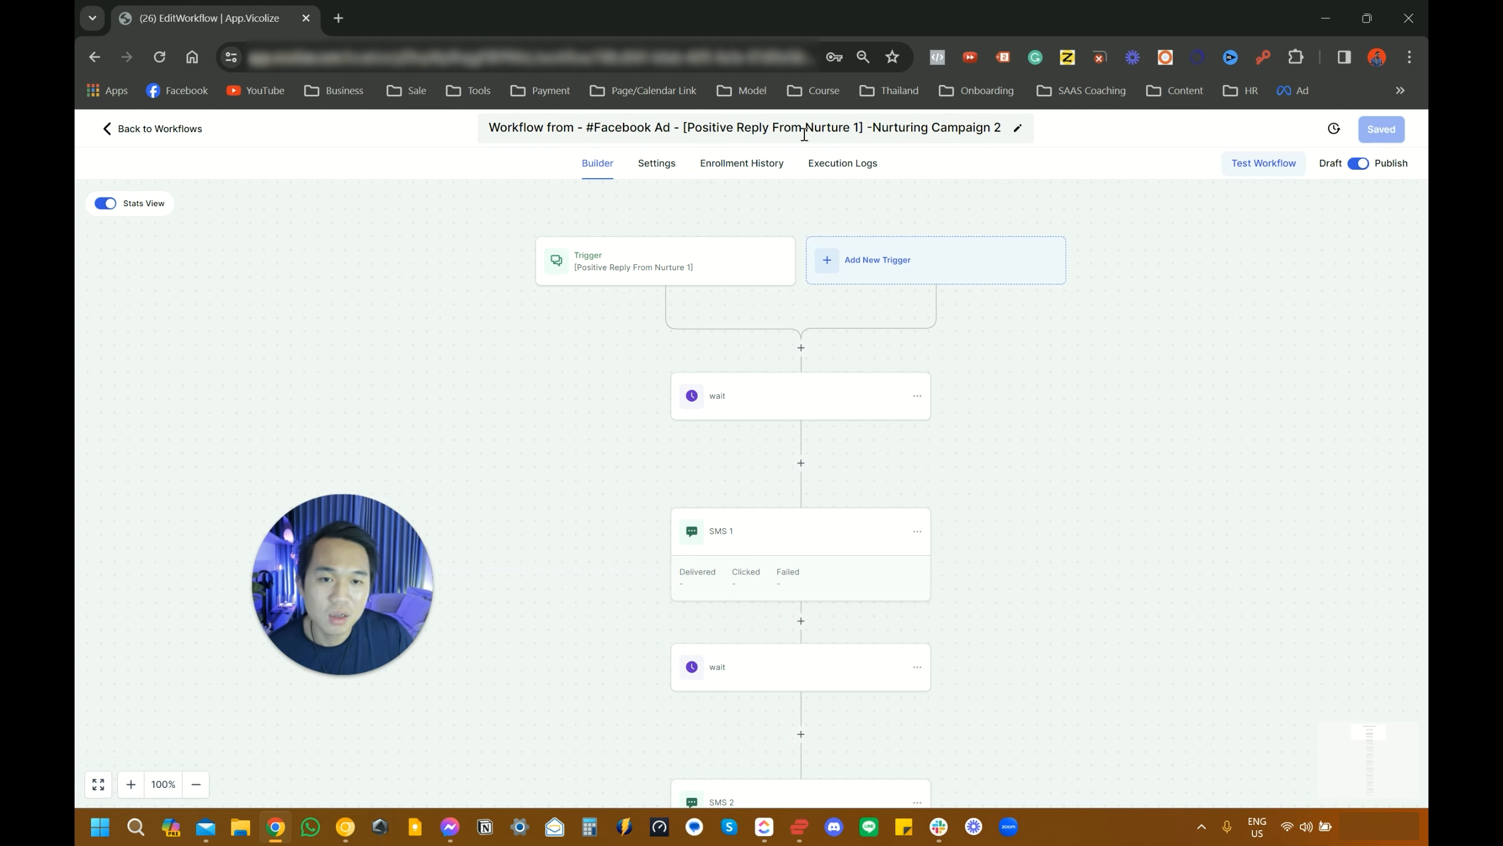
left_click(704, 274)
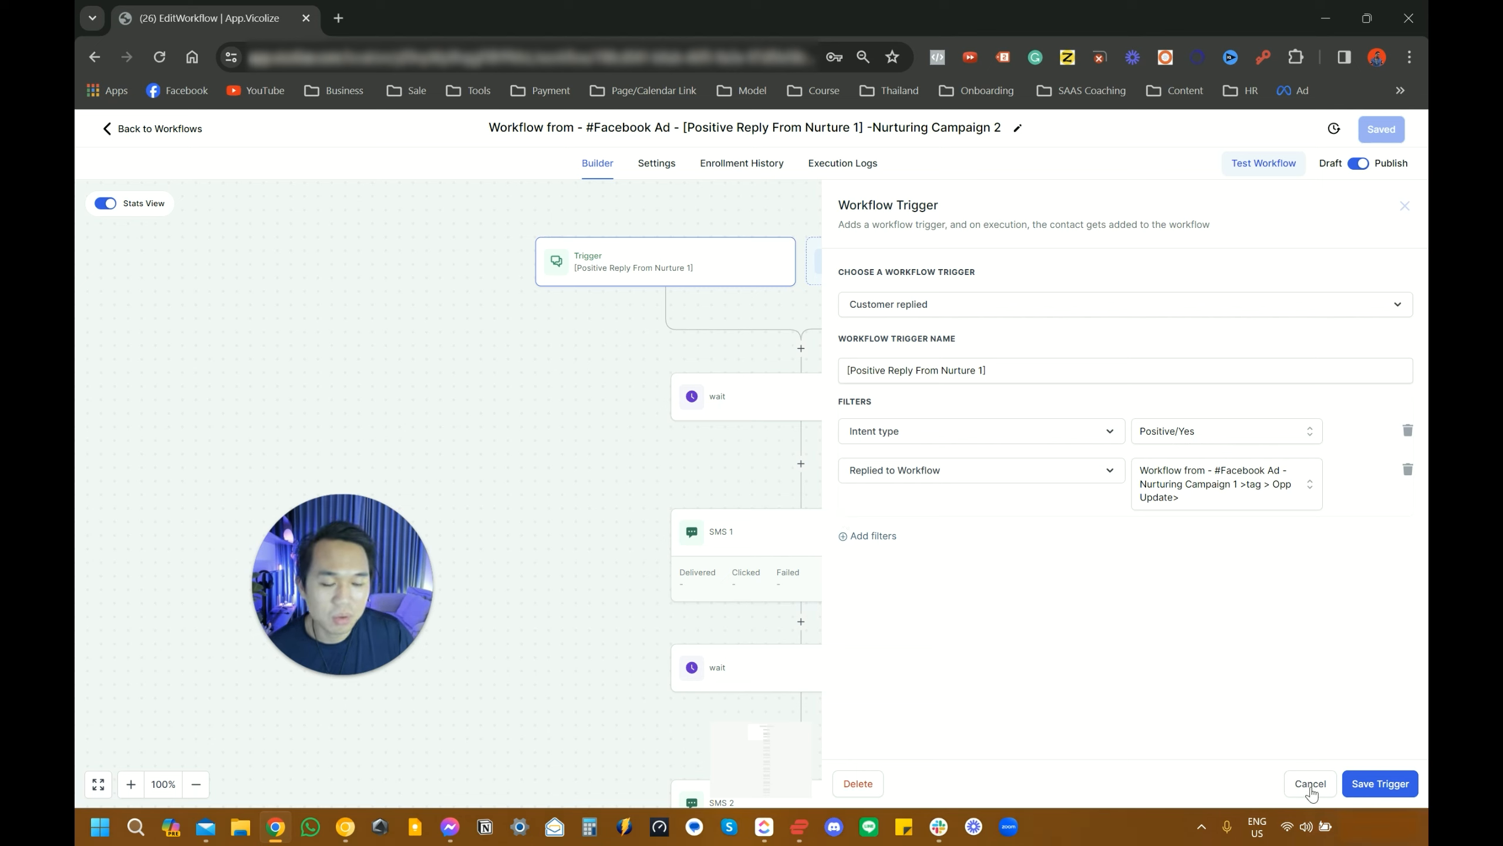
left_click(1311, 785)
- Review the SMS 1 message and its web link in the Nurturing Campaign 2 workflow, leaving the action without saving
scroll(873, 615, "down", 2)
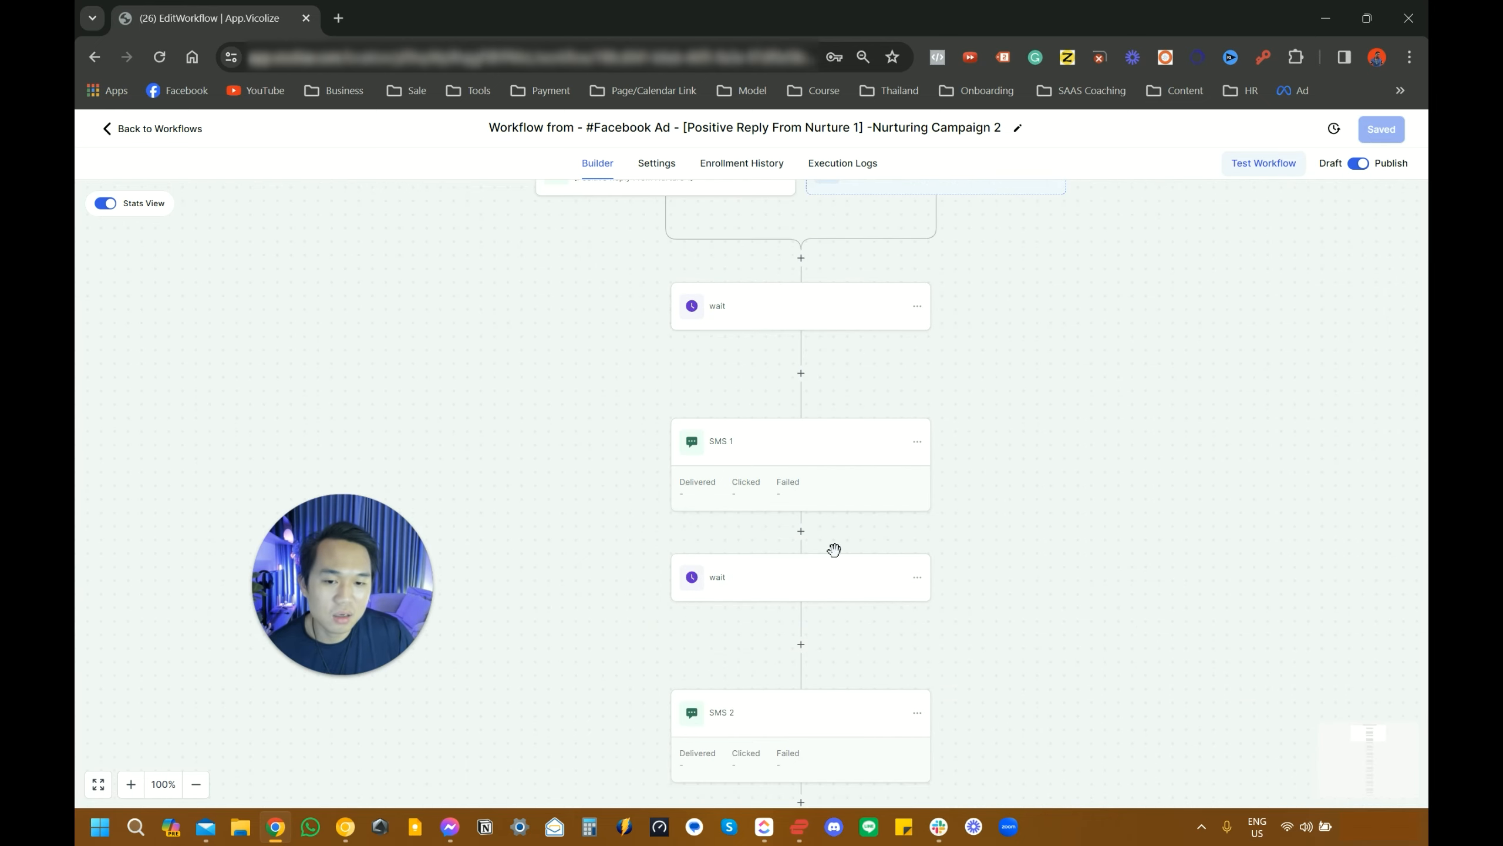
left_click(819, 462)
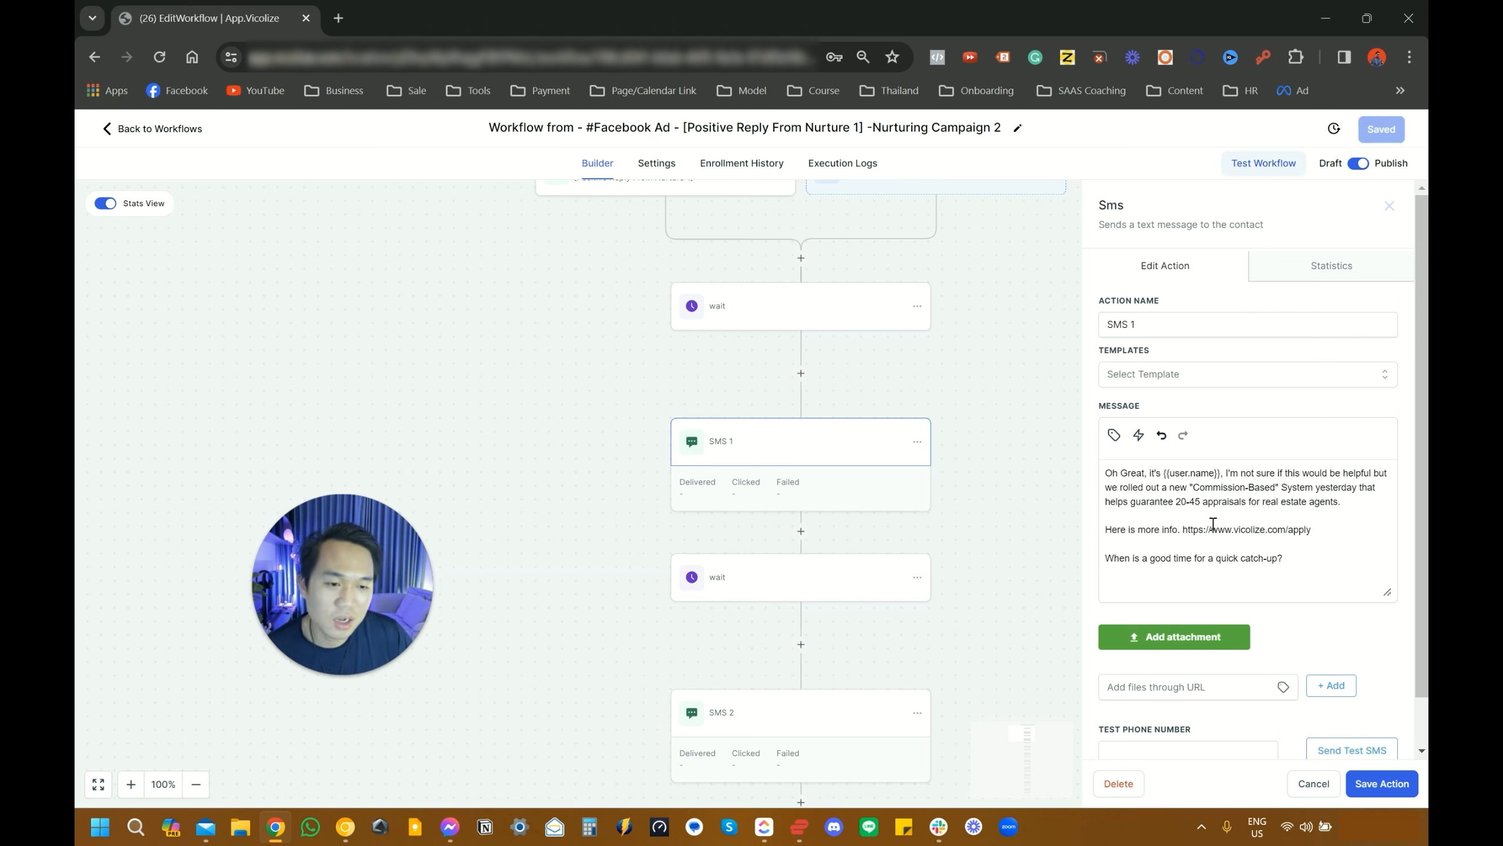
left_click_drag(1212, 524, 1326, 540)
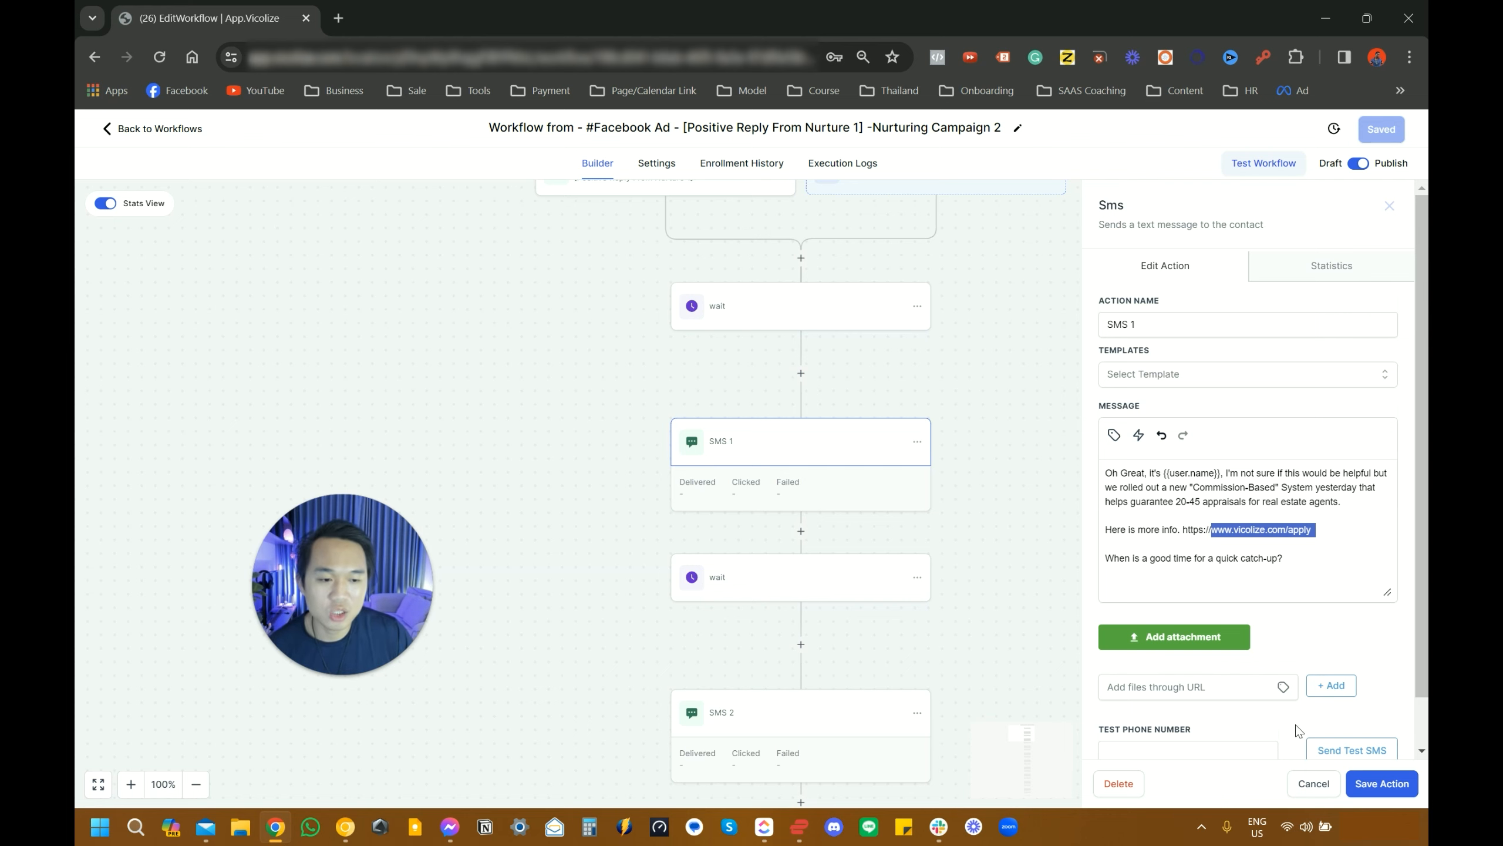
left_click(1313, 784)
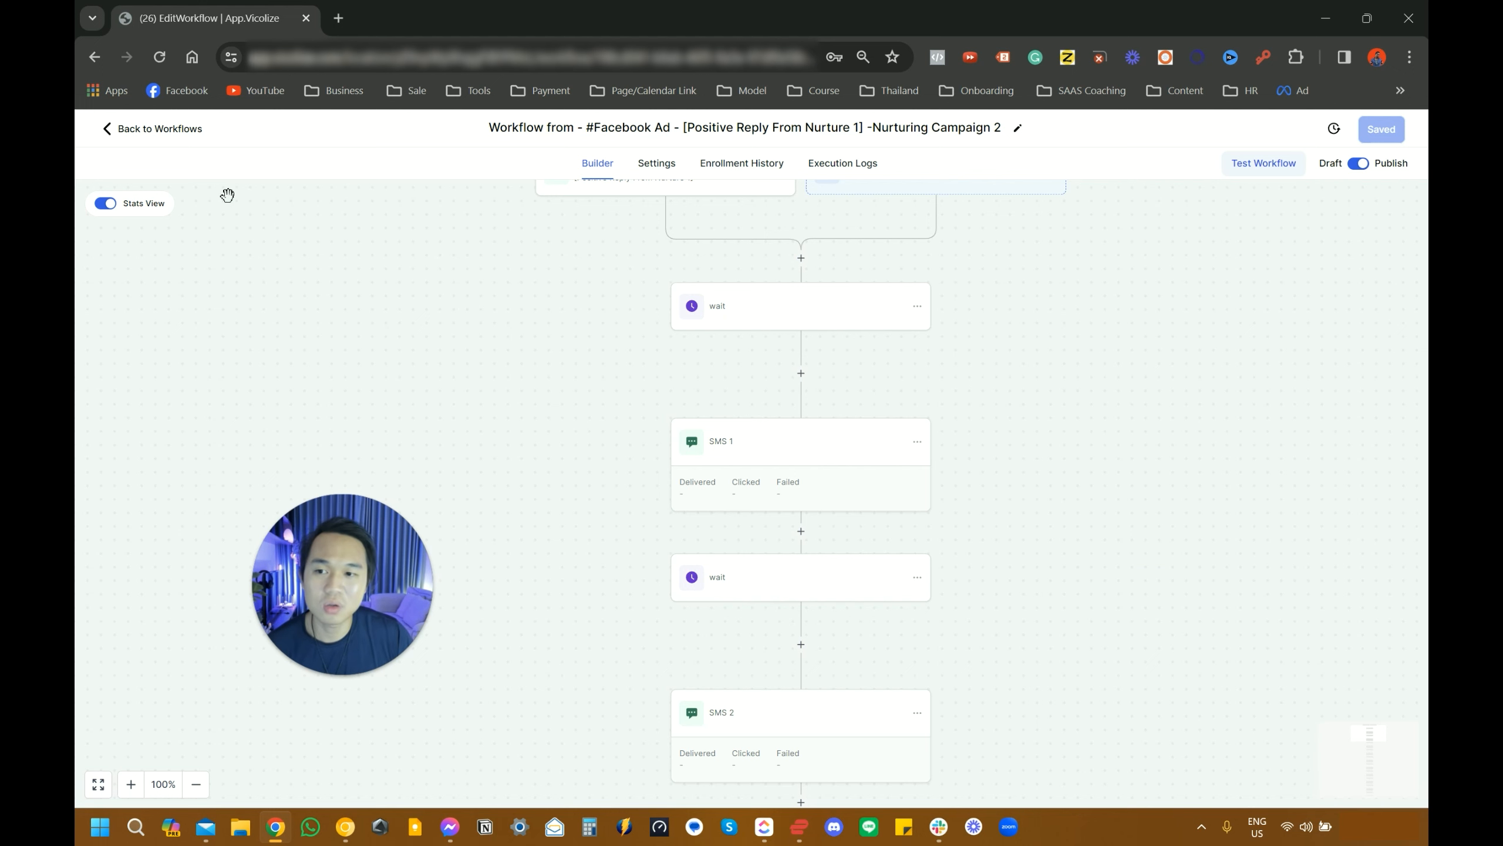
- Leave the workflow, open the Vicolize [legal Funnel] Copy funnel under Sites, and view its 14 days Refund Policy step
left_click(158, 128)
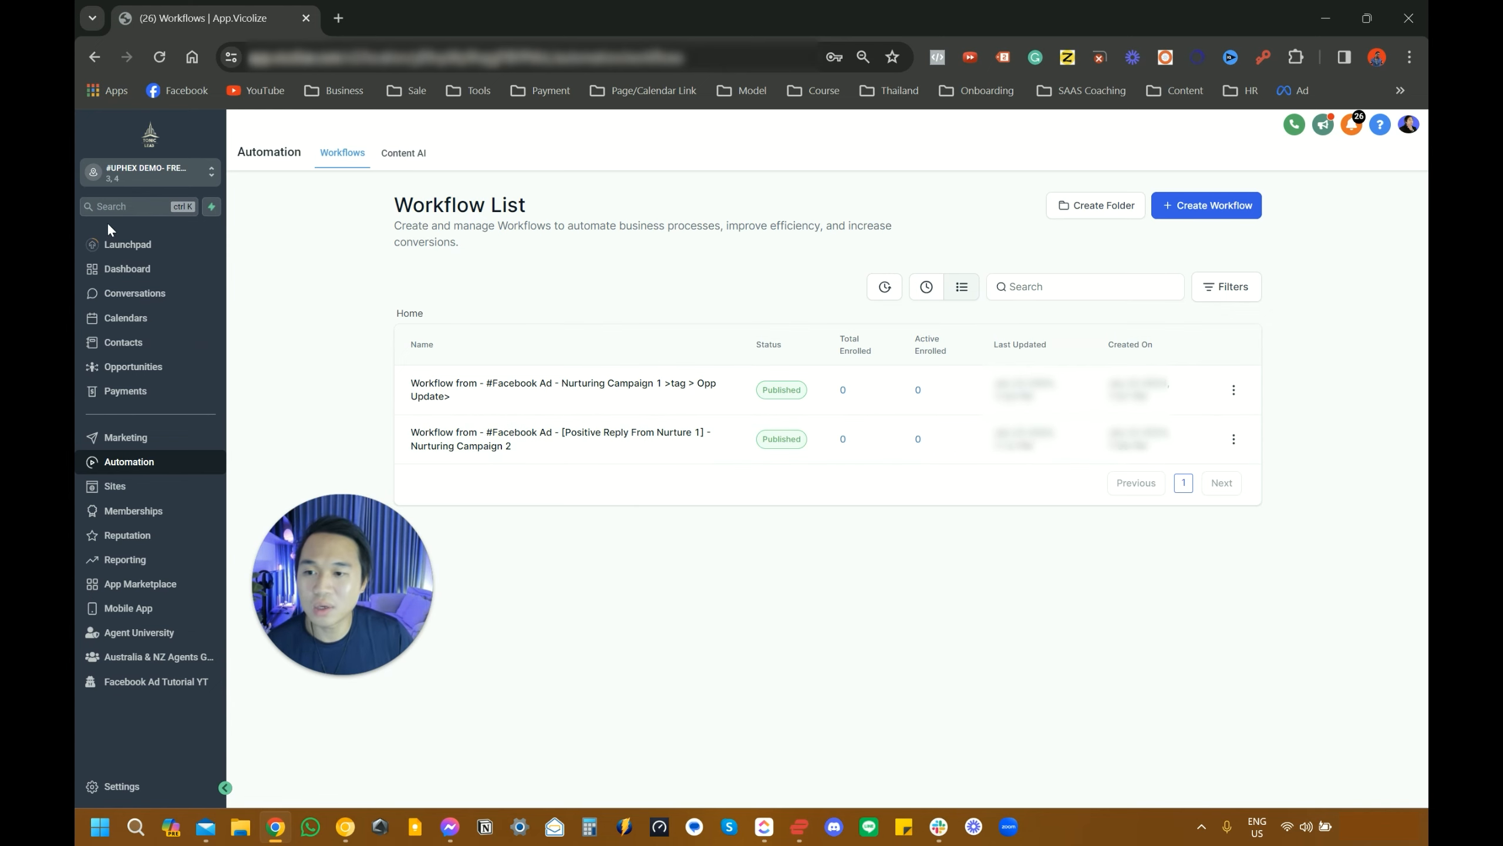
left_click(115, 485)
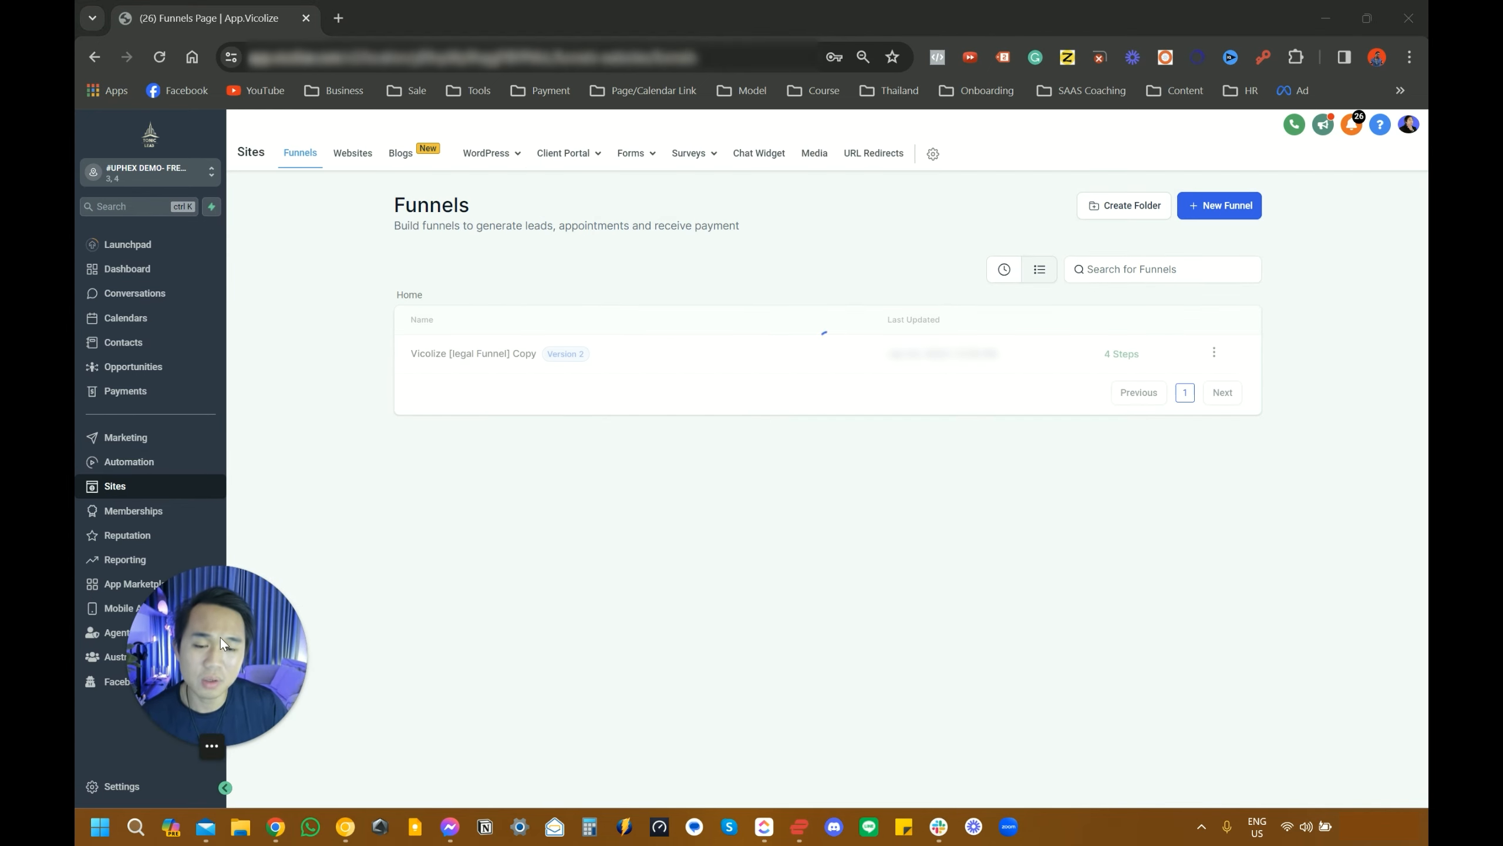
left_click(469, 355)
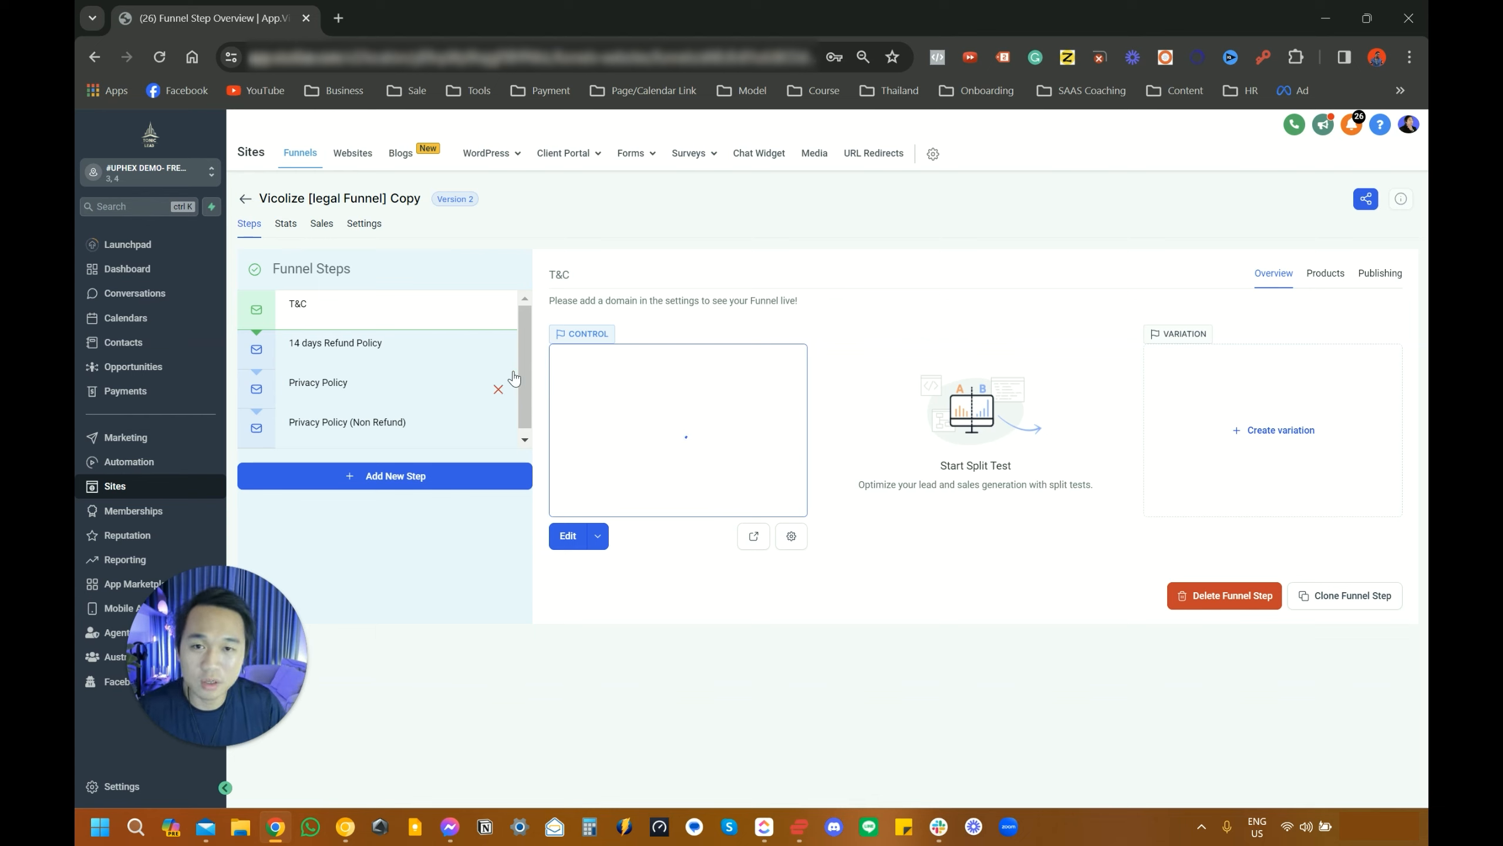
left_click(389, 351)
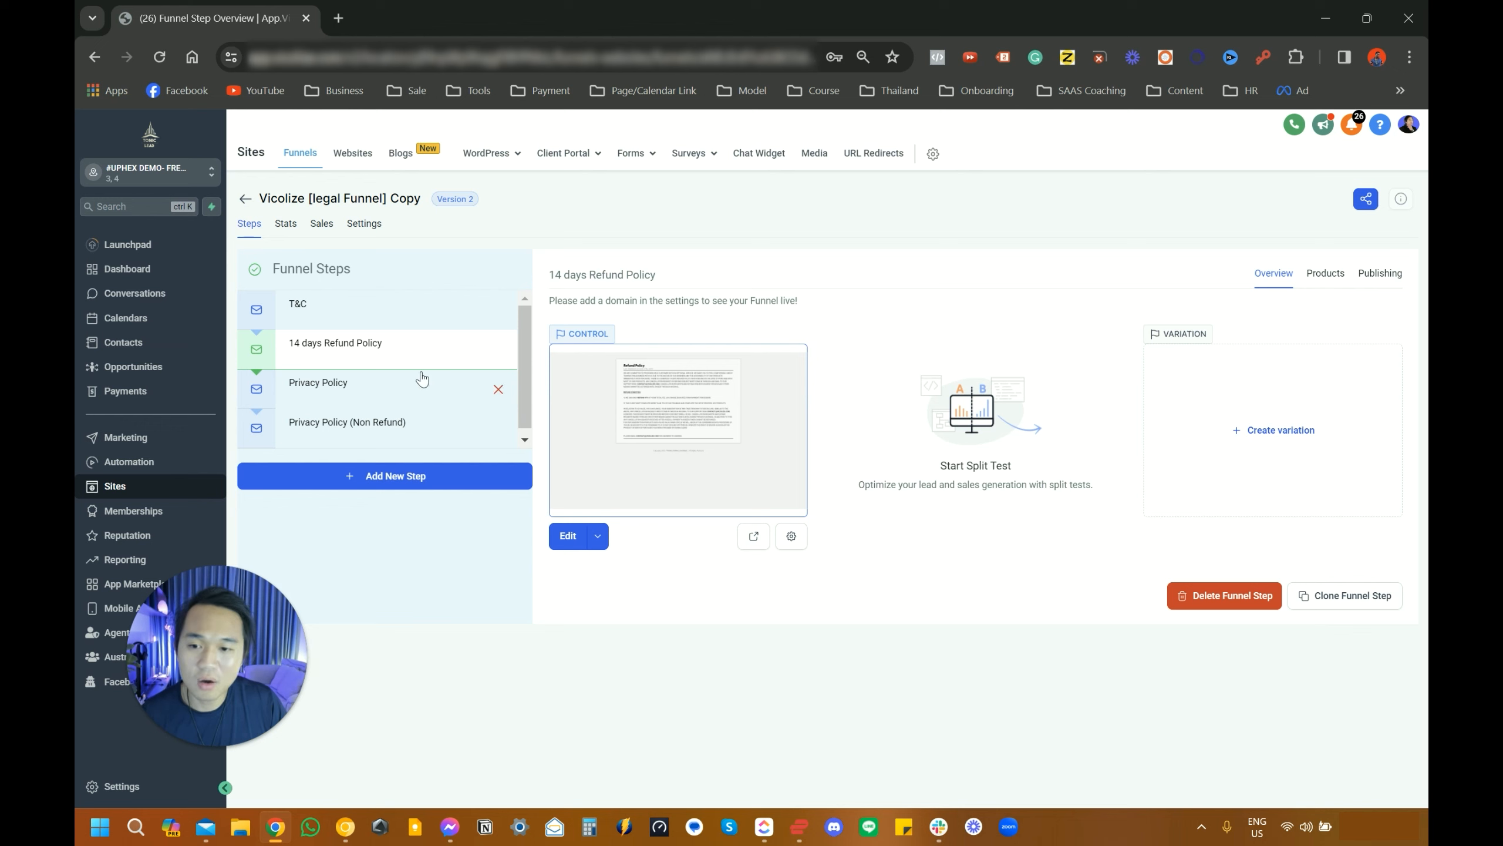
- Preview the funnel's Privacy Policy page in a separate browser tab, read through it, and return to the funnel overview
left_click(386, 390)
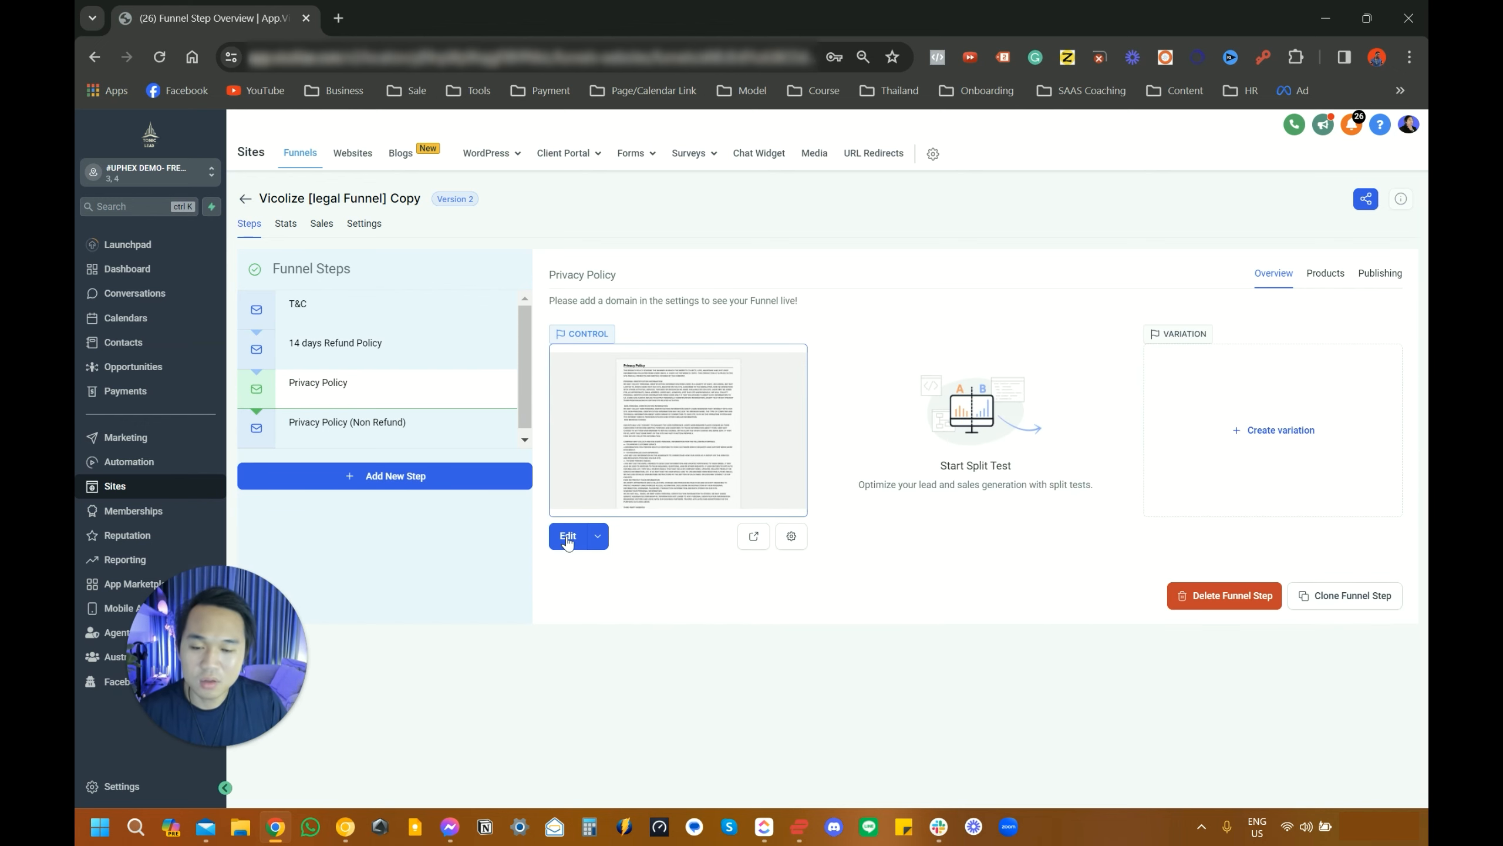
left_click(754, 537)
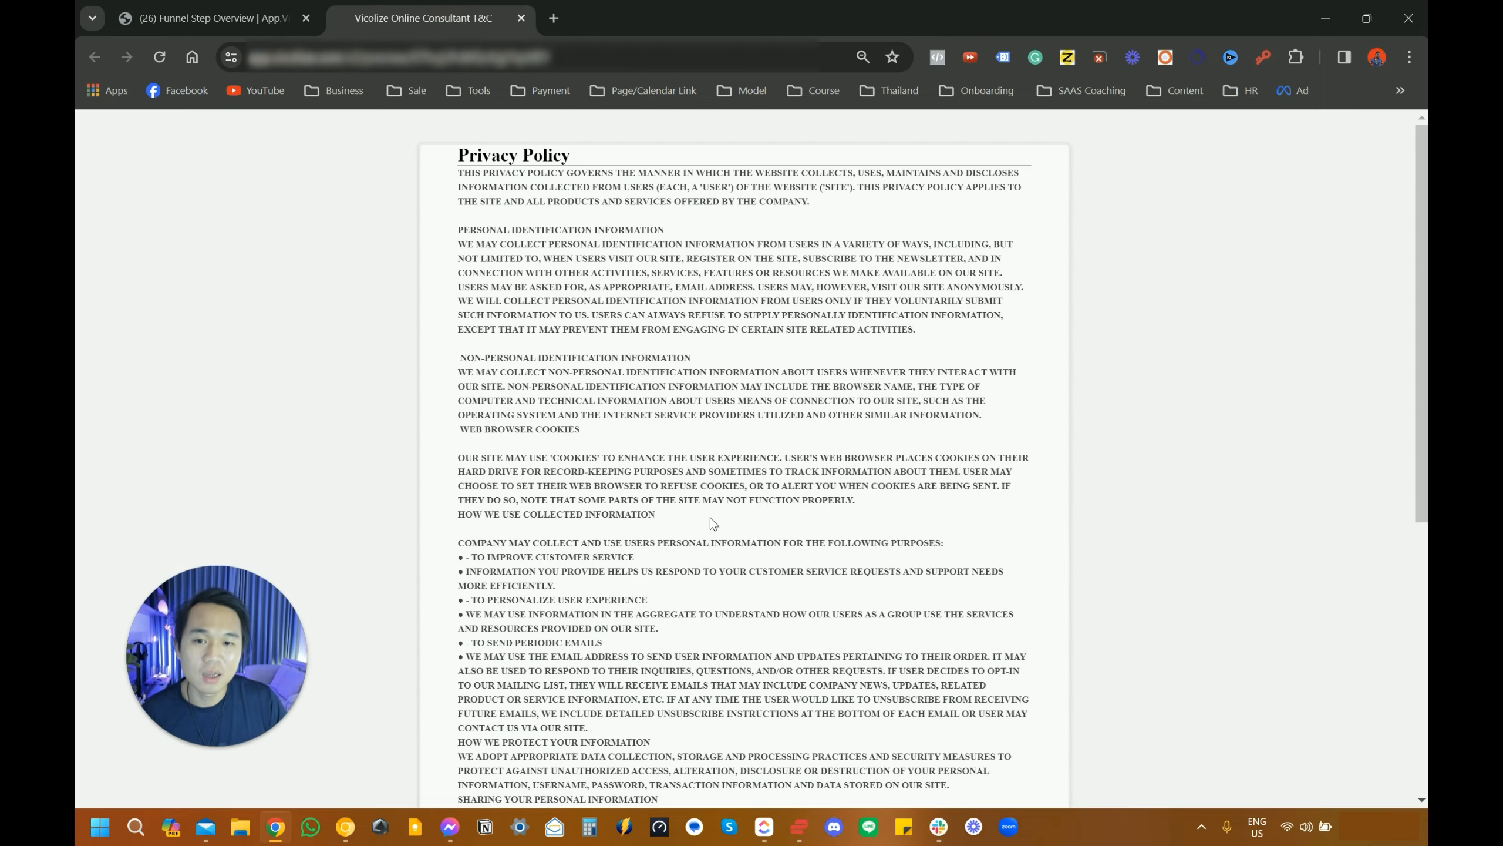
scroll(709, 516, "down", 5)
scroll(710, 516, "up", 5)
left_click(195, 18)
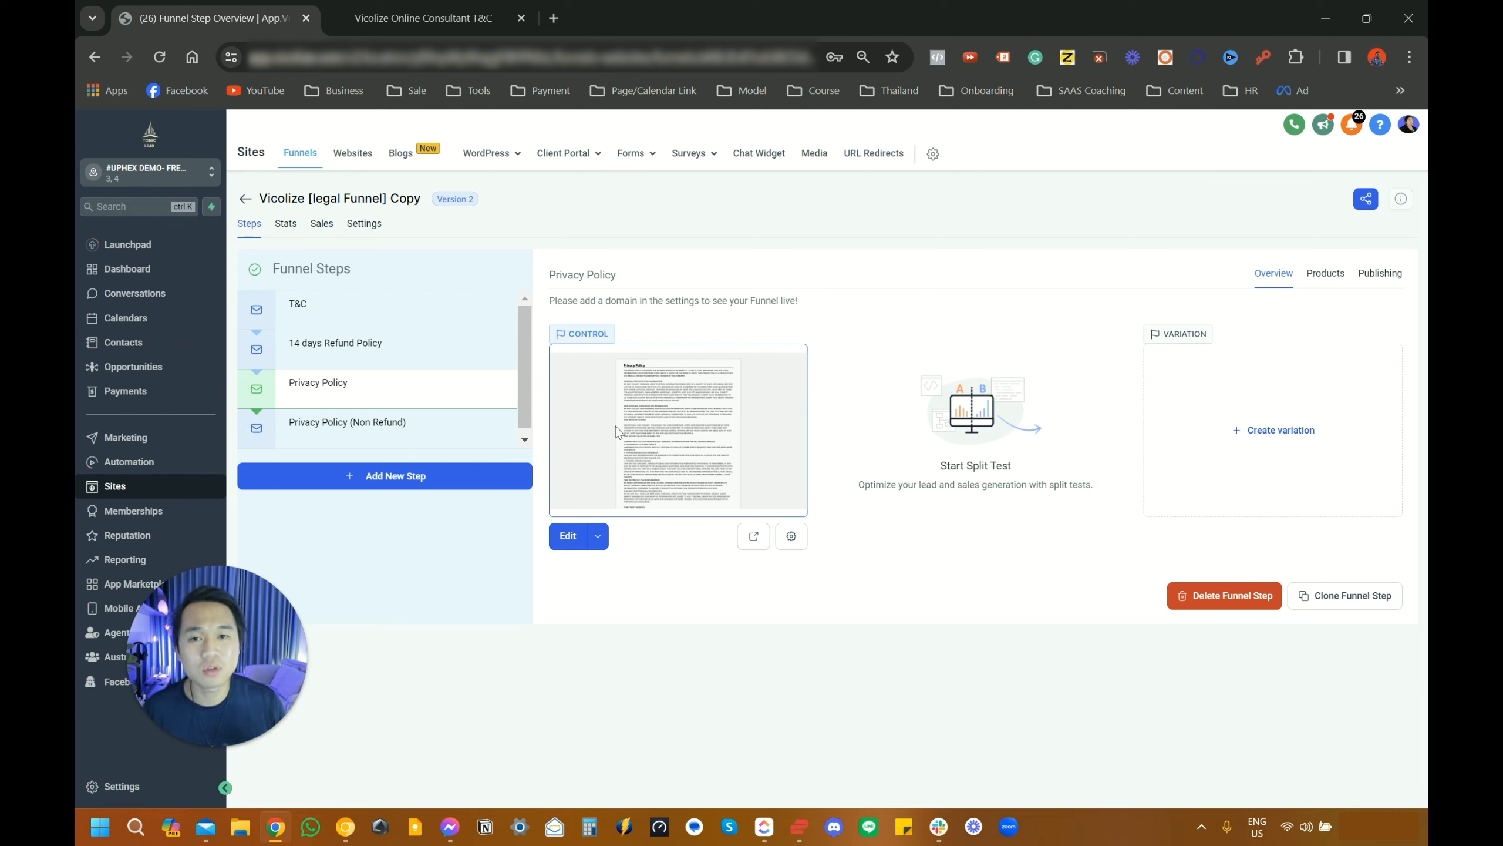
key("super+shift+h")
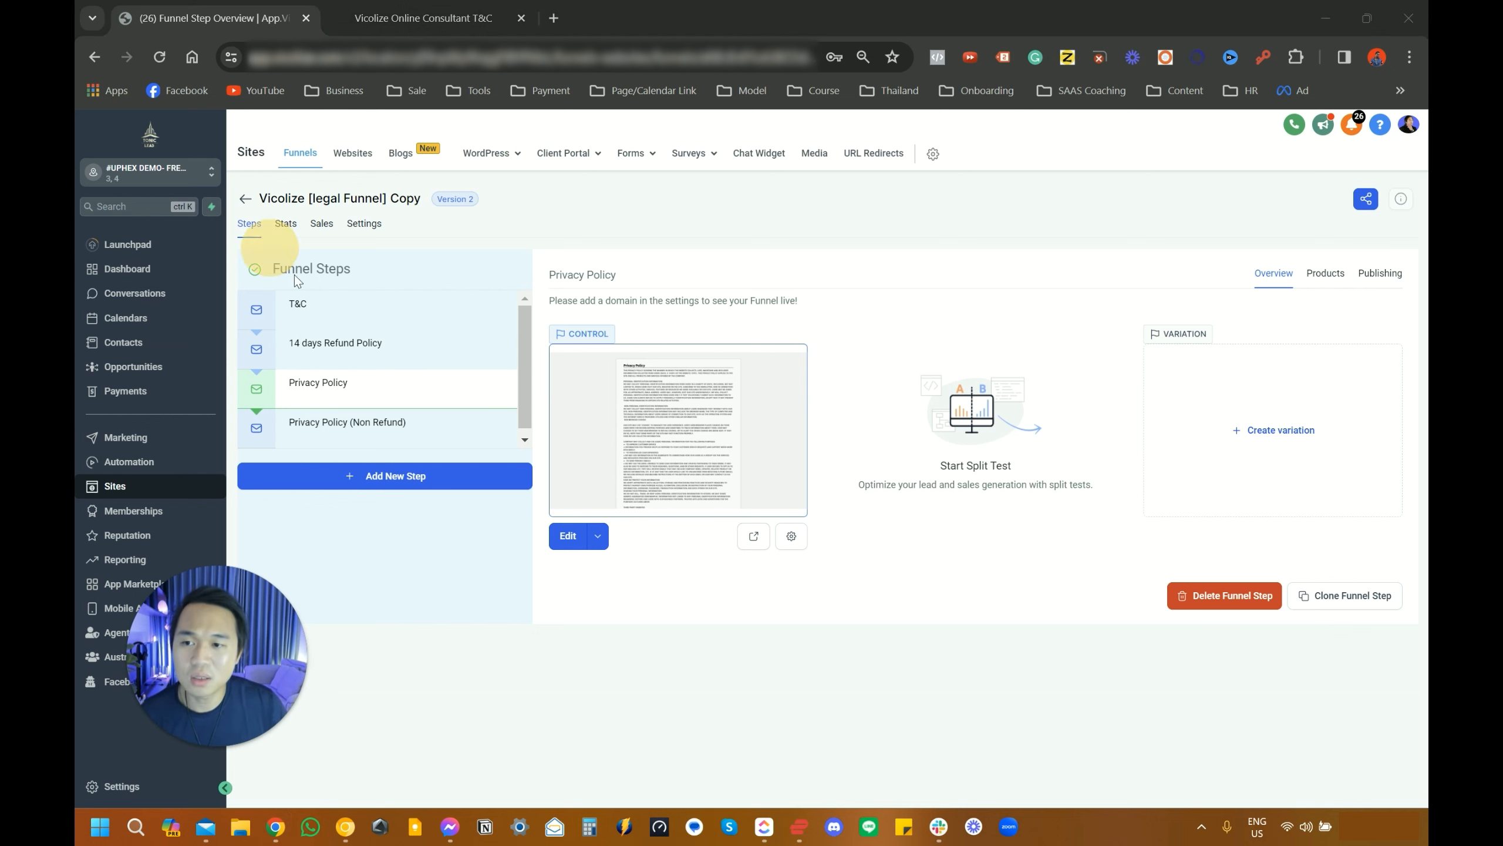